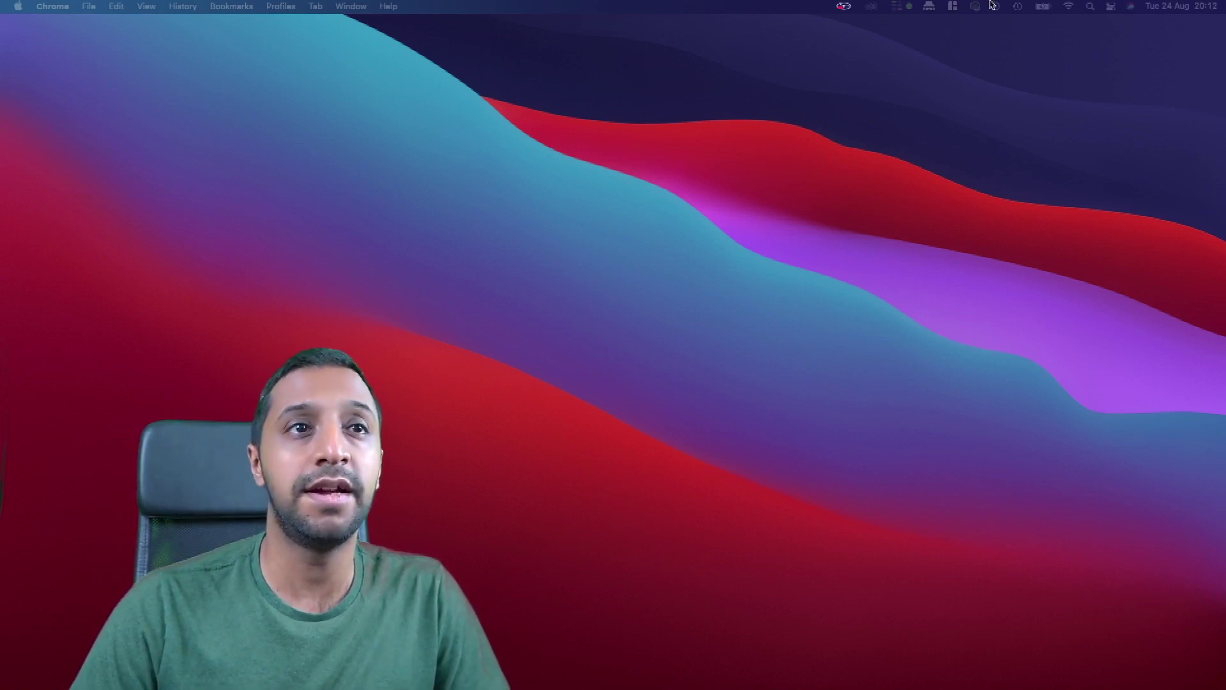
# Join the Mac's Wi-Fi to the Synology_HPZM7G network with its Wi-Fi password.
pyautogui.click(1067, 7)
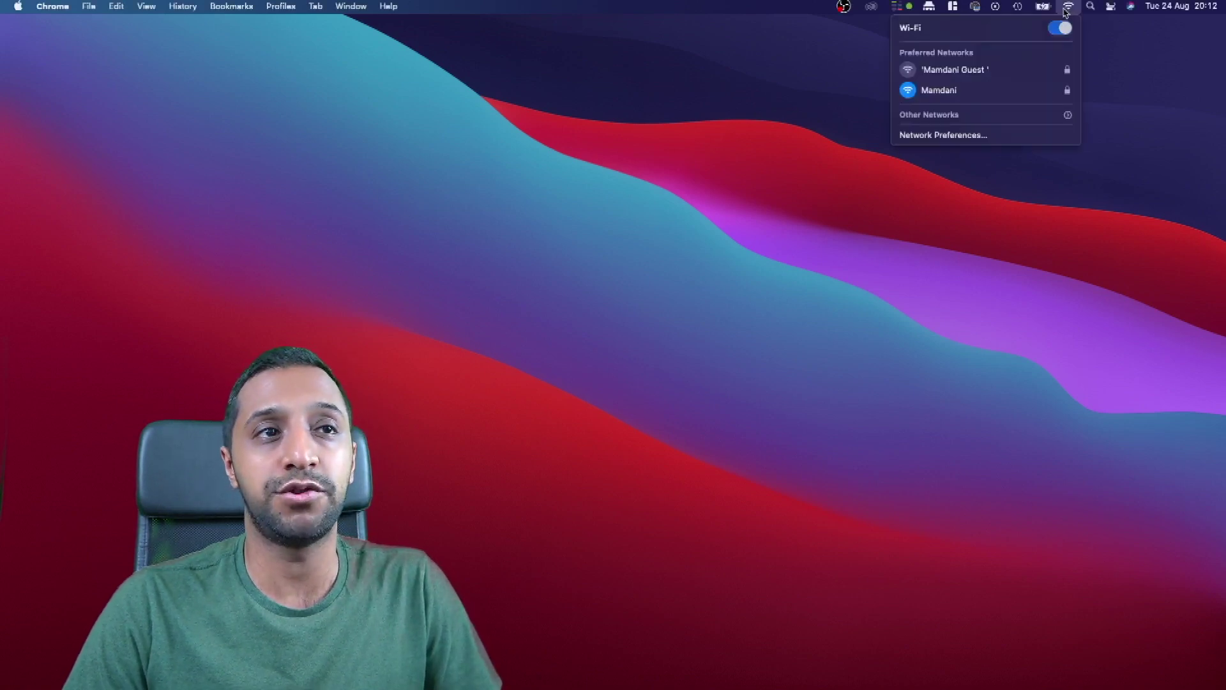
pyautogui.click(938, 141)
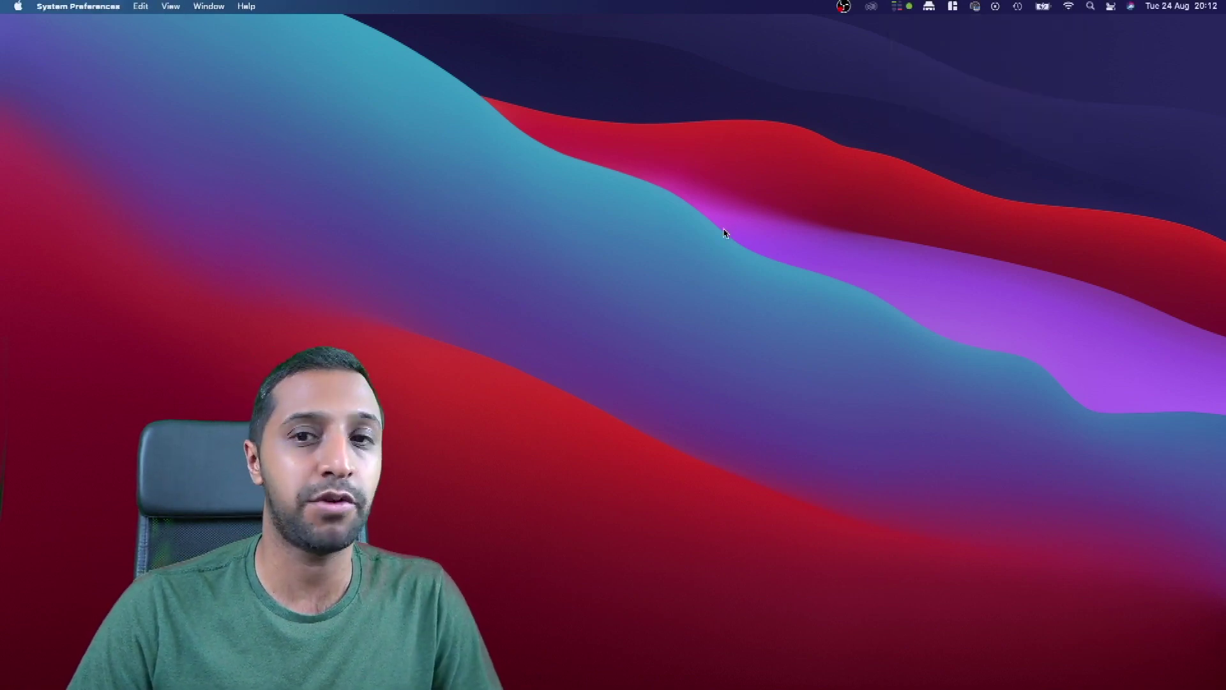
pyautogui.click(869, 199)
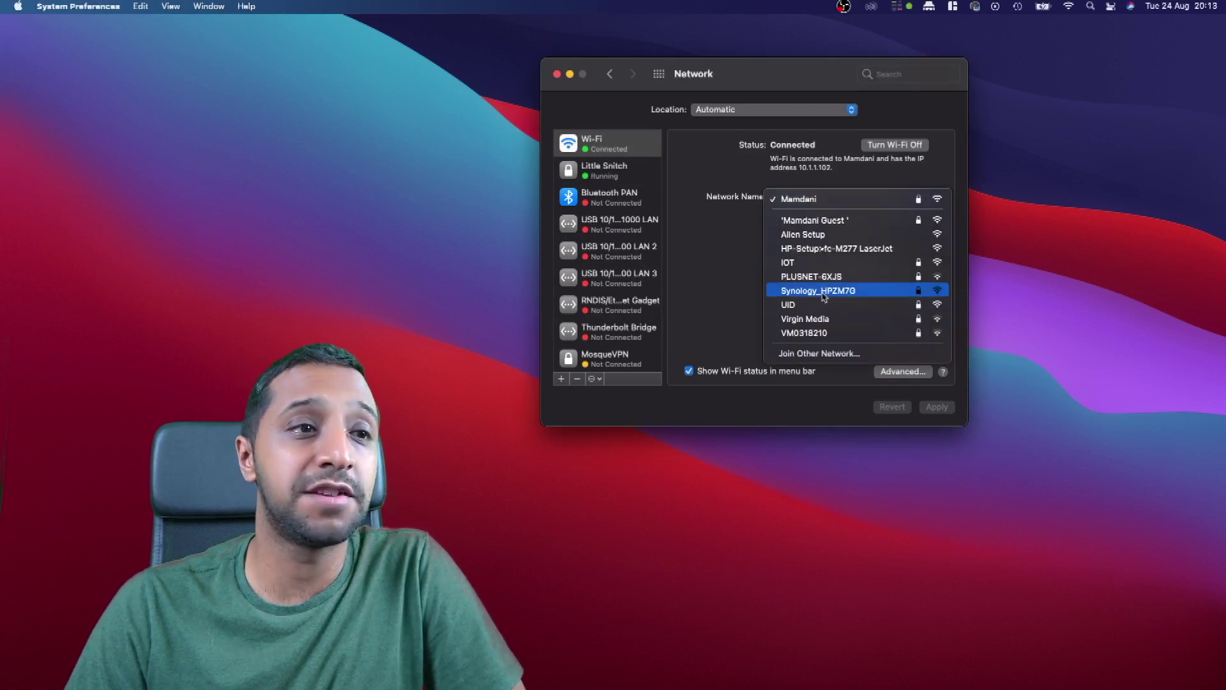
pyautogui.click(823, 295)
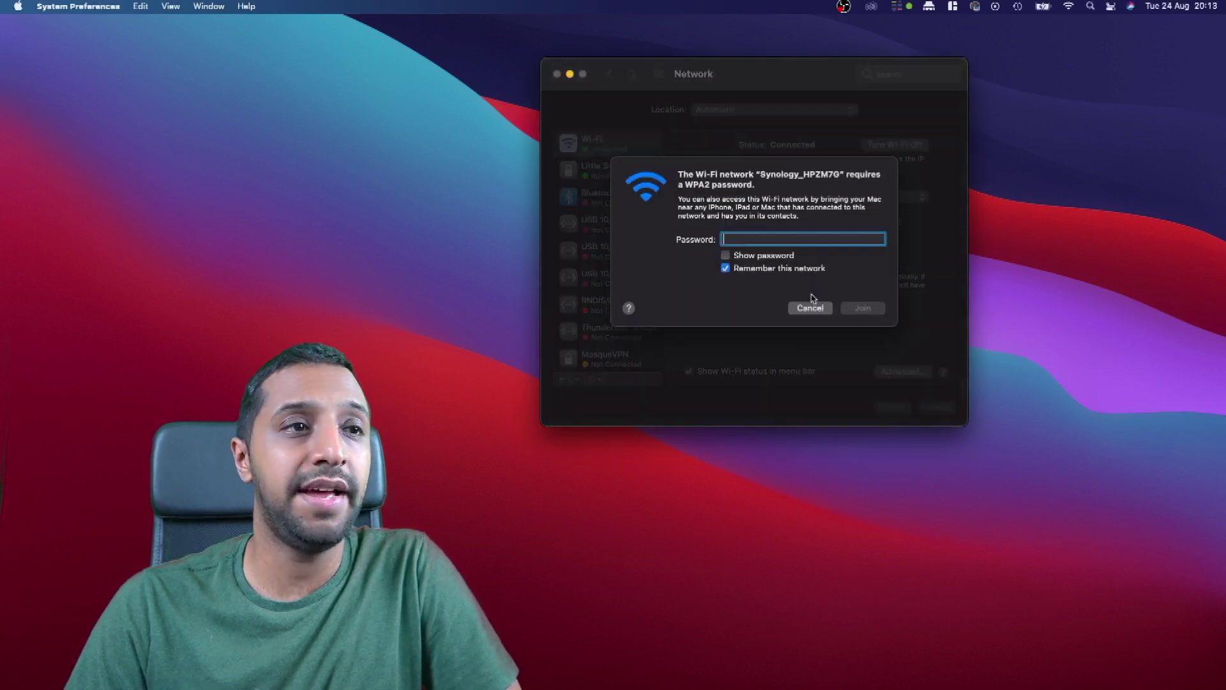
pyautogui.click(772, 255)
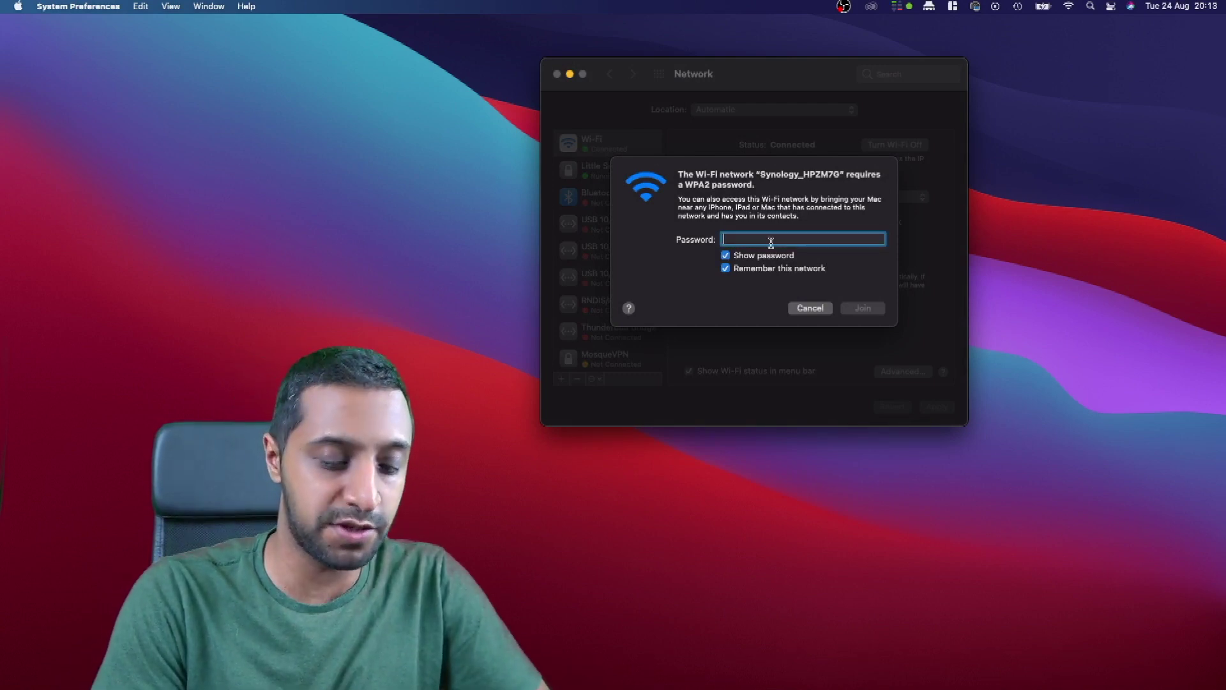
pyautogui.write('•••••••••')
pyautogui.press('Return')
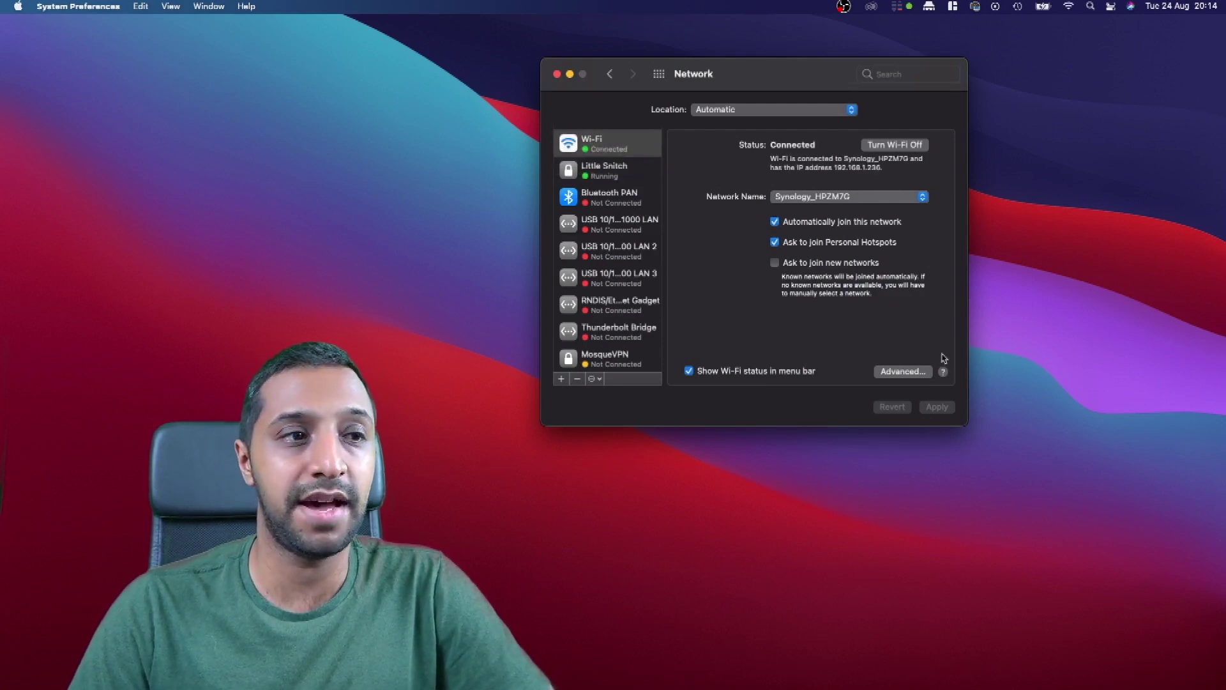
# Copy the router address 192.168.1.1 from the Wi-Fi TCP/IP details.
pyautogui.click(909, 370)
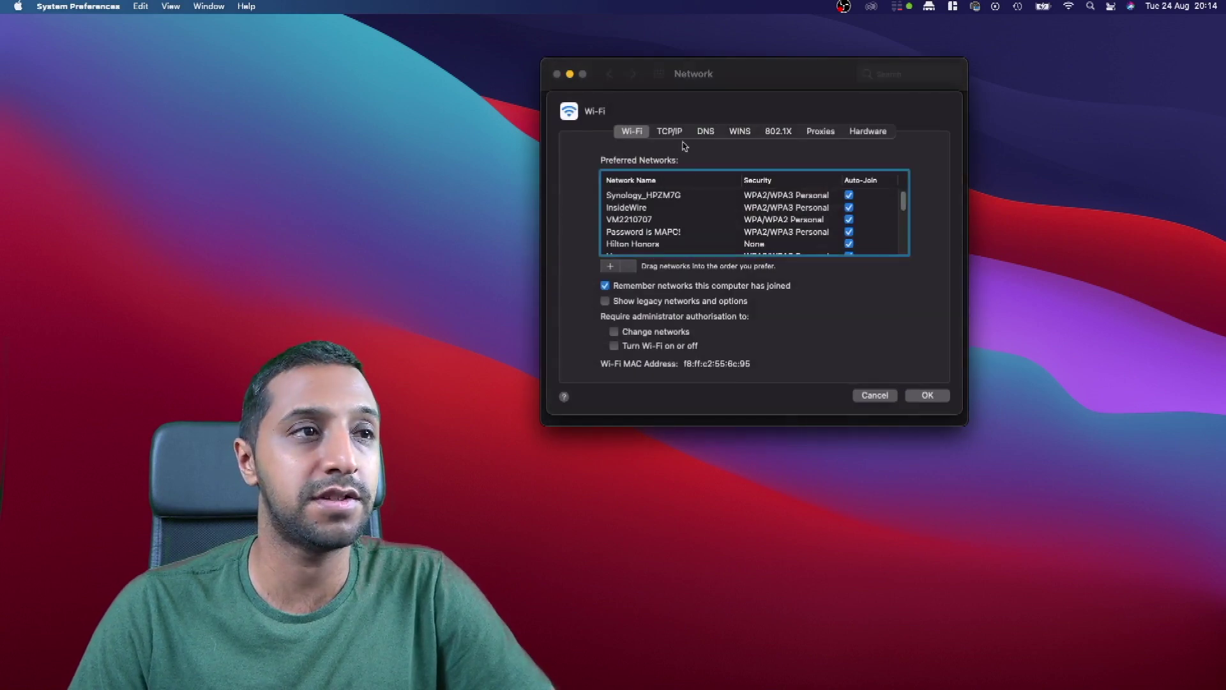
pyautogui.click(688, 134)
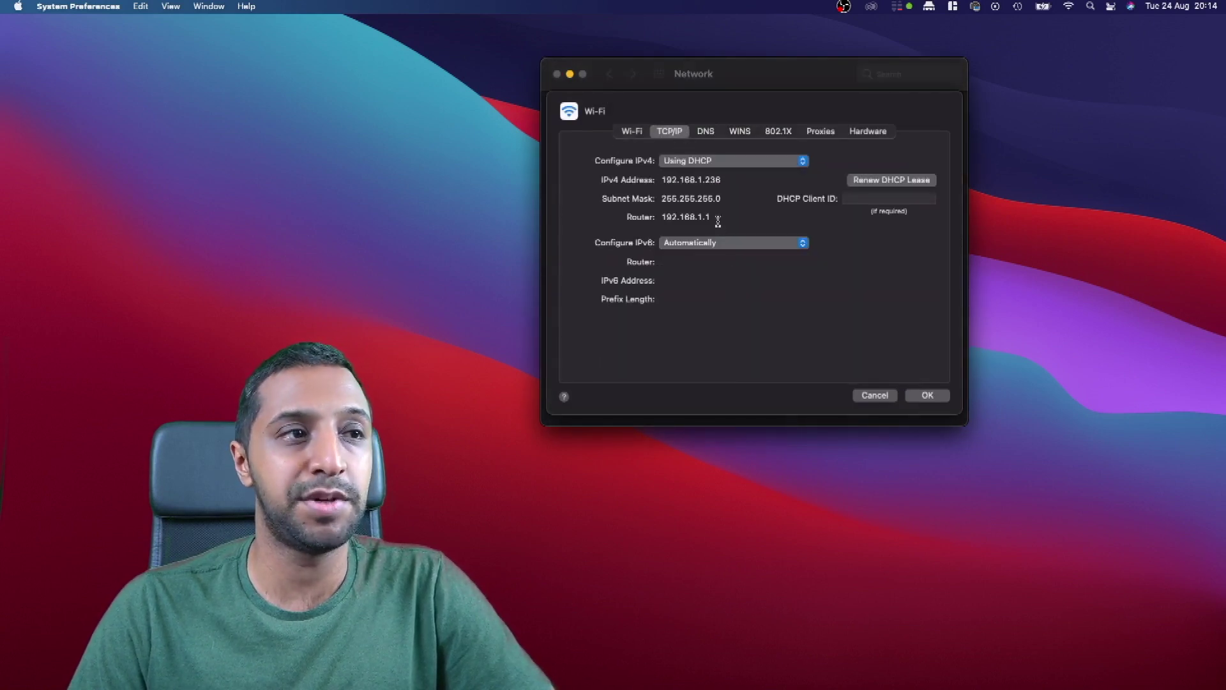
pyautogui.moveTo(716, 218); pyautogui.dragTo(659, 221)
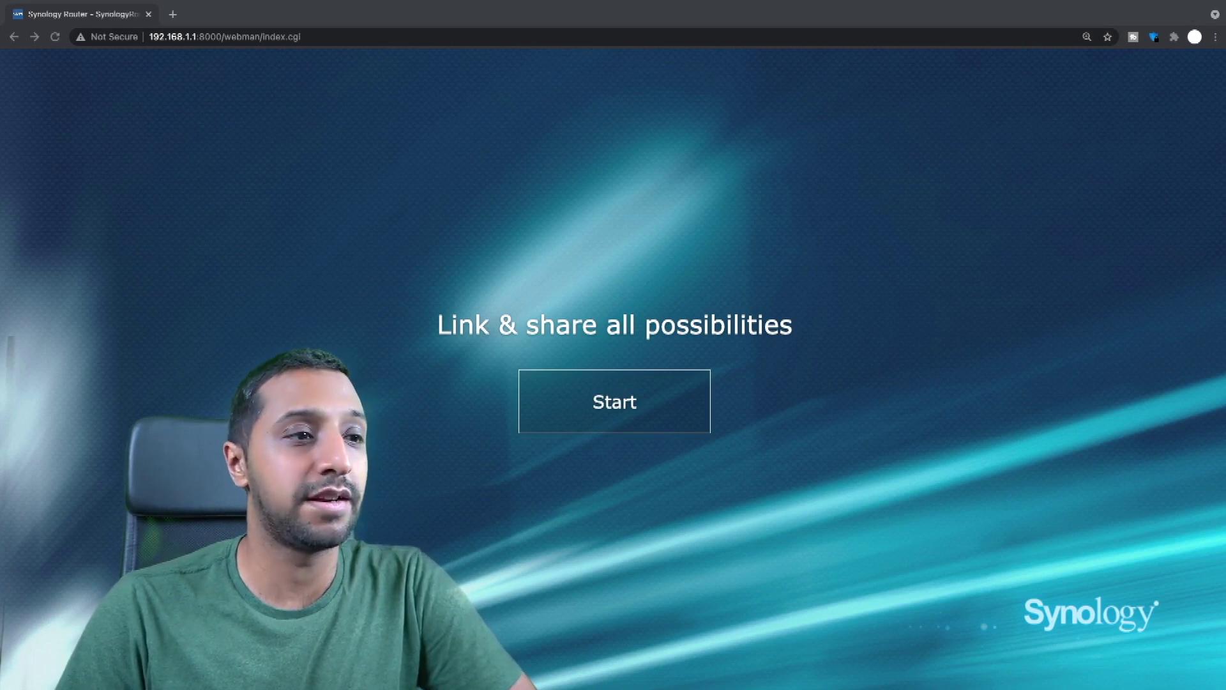
# Create the SRM administrator account and accept the licence agreement.
pyautogui.click(597, 409)
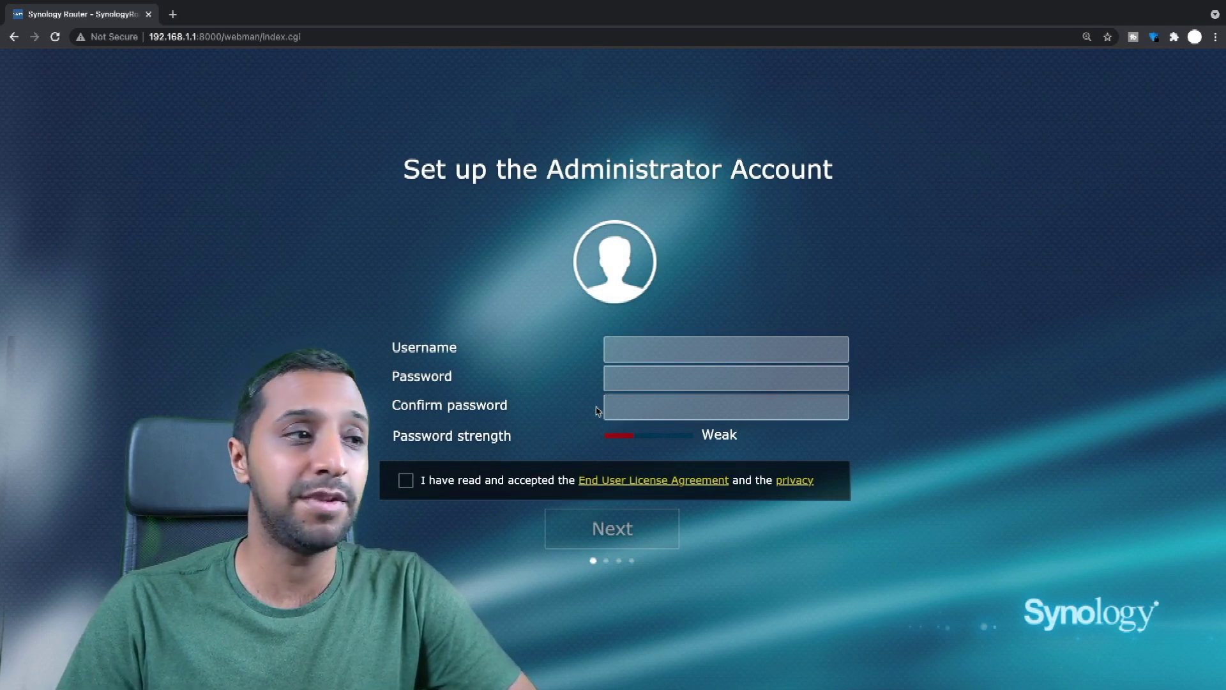
pyautogui.click(650, 350)
pyautogui.write('insd')
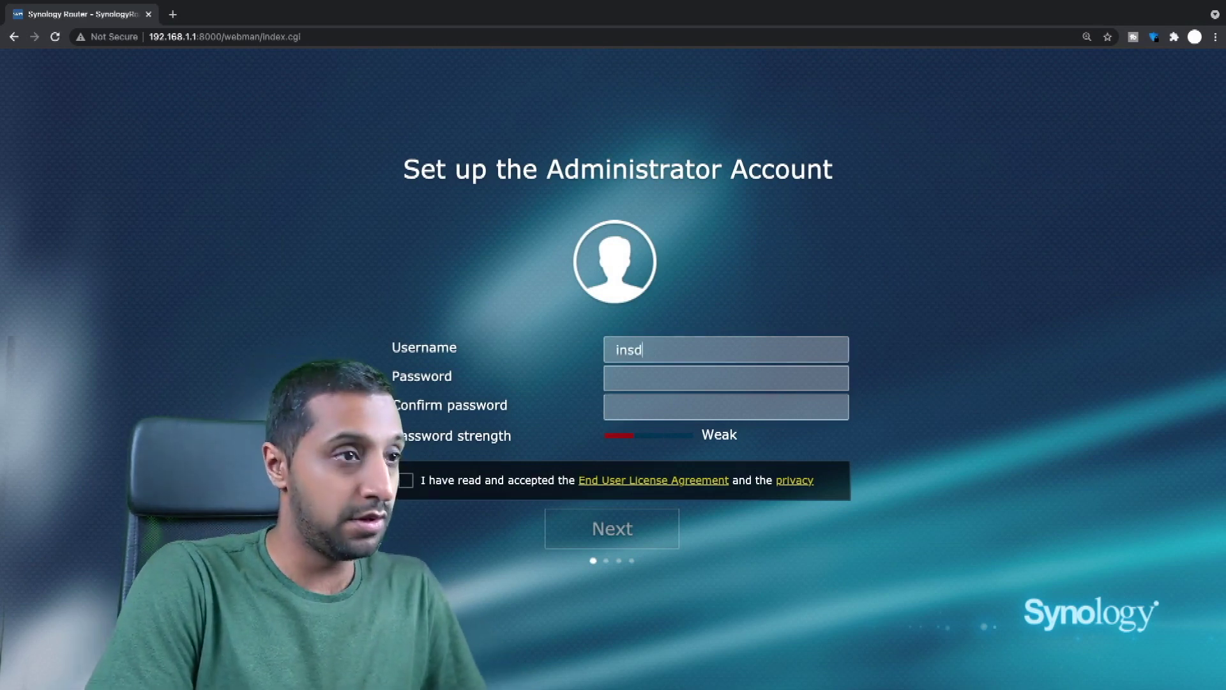
pyautogui.press('BackSpace')
pyautogui.write('d')
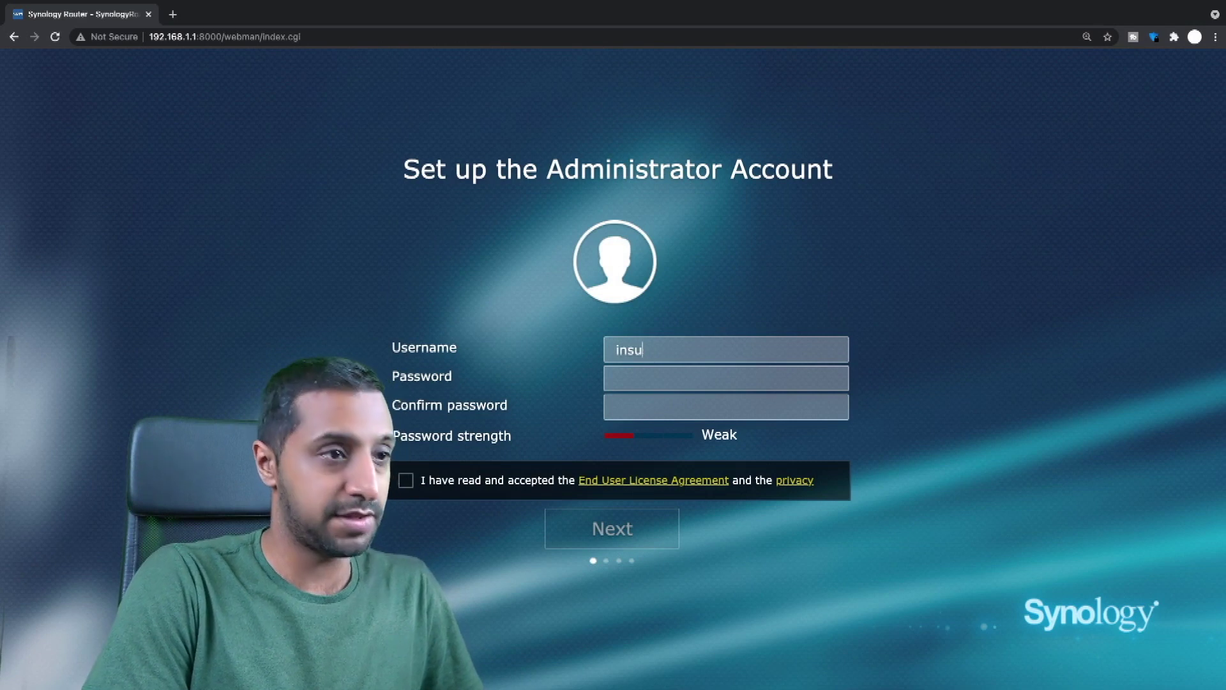
pyautogui.press('BackSpace')
pyautogui.press('BackSpace')
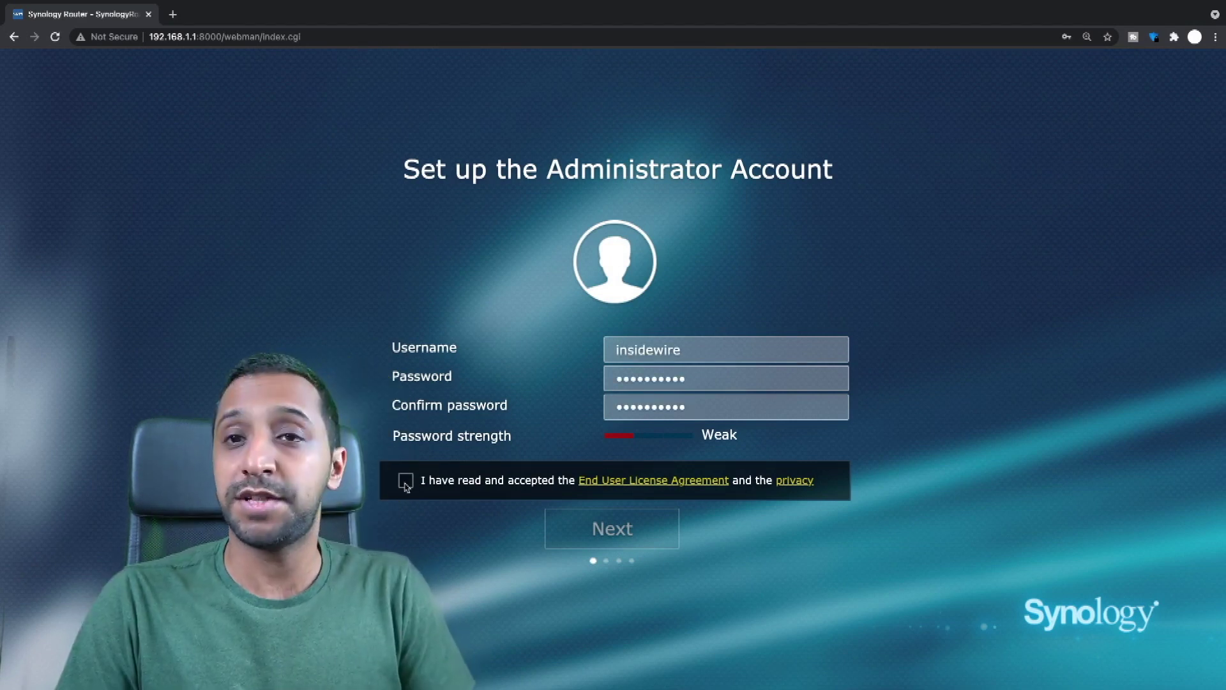
pyautogui.click(405, 482)
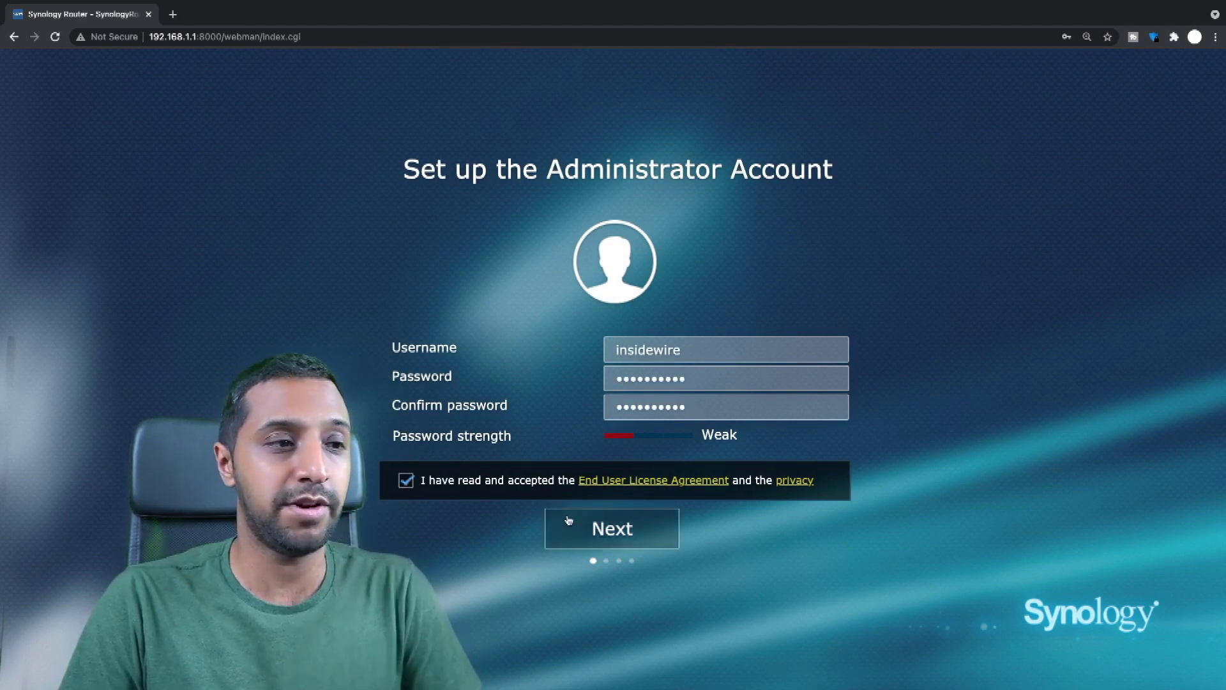
# Set up the insidewire_test Wi-Fi network with a password and United Kingdom location.
pyautogui.click(587, 535)
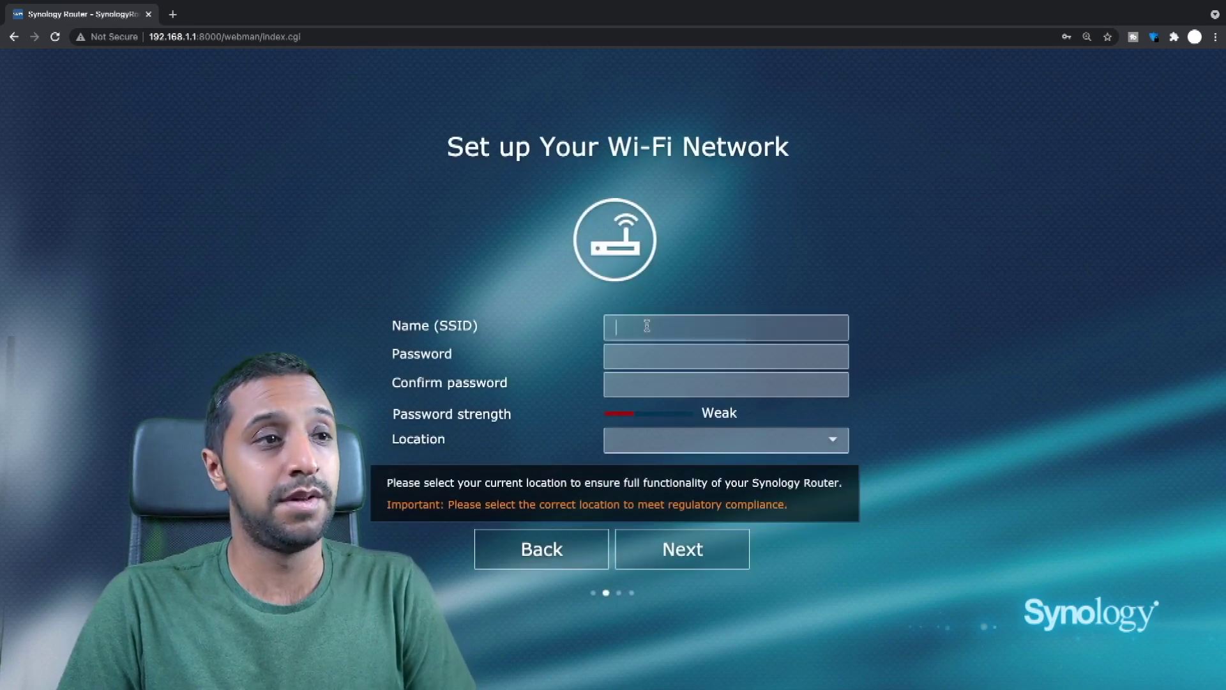
pyautogui.click(647, 326)
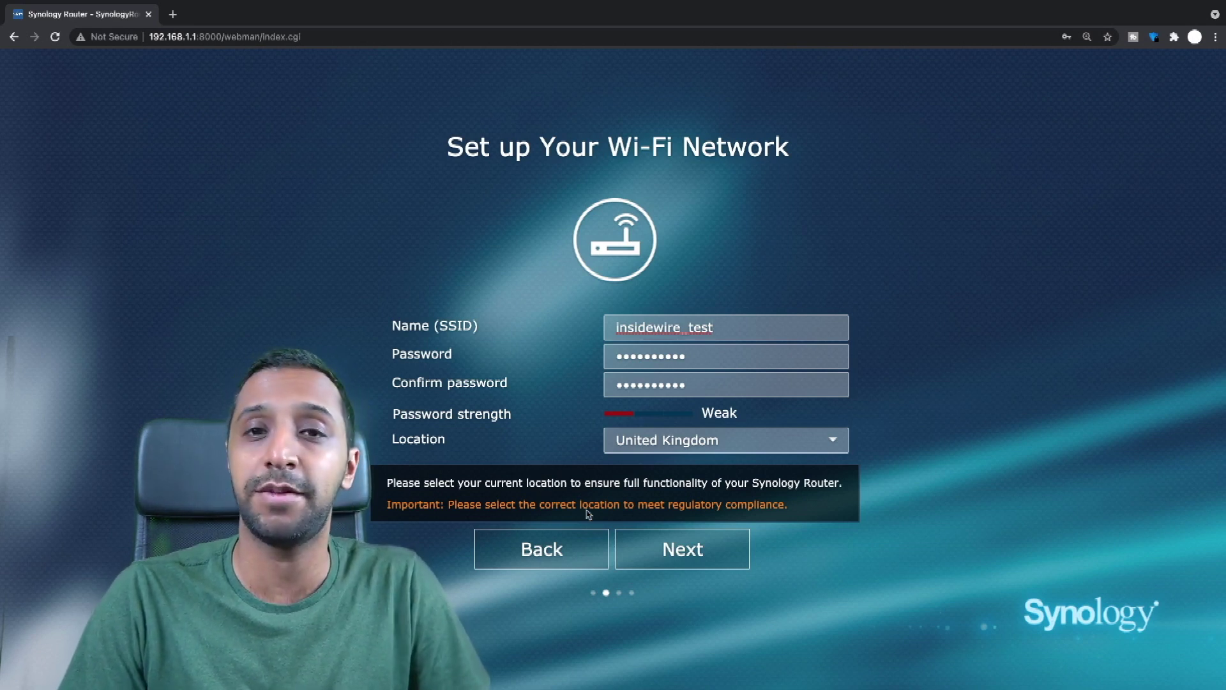
pyautogui.click(684, 562)
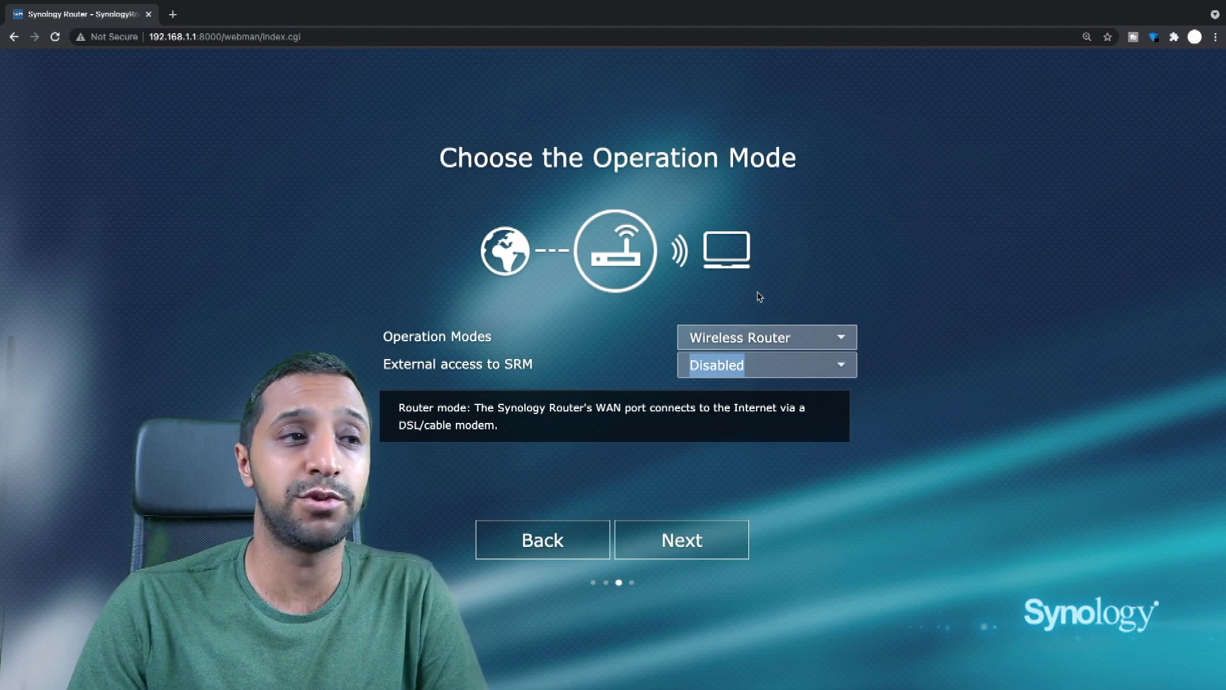
# Keep Wireless Router as the router's operation mode.
pyautogui.click(748, 338)
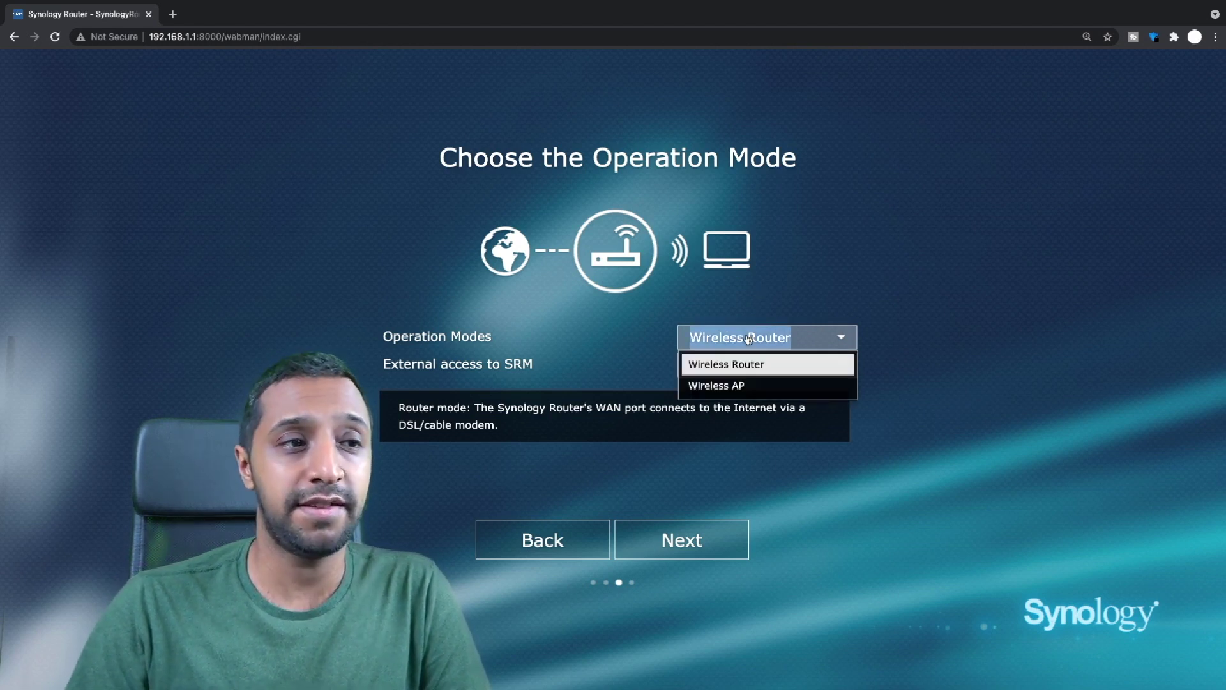
pyautogui.click(755, 364)
pyautogui.click(753, 346)
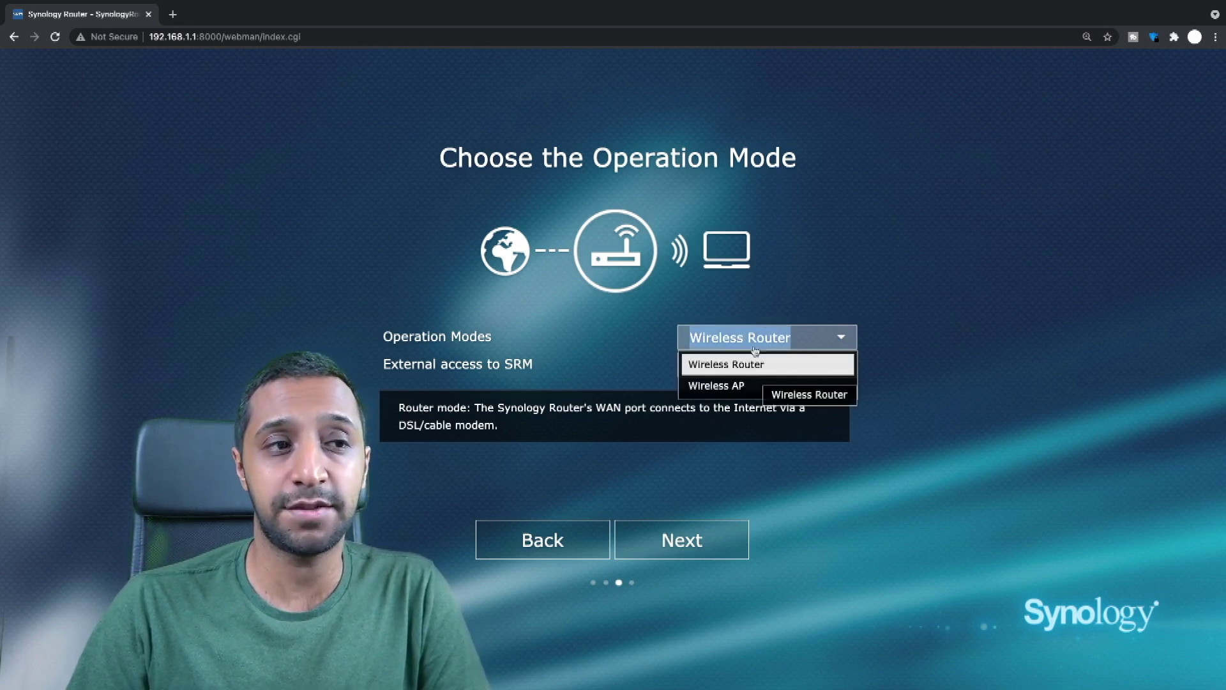
pyautogui.click(610, 425)
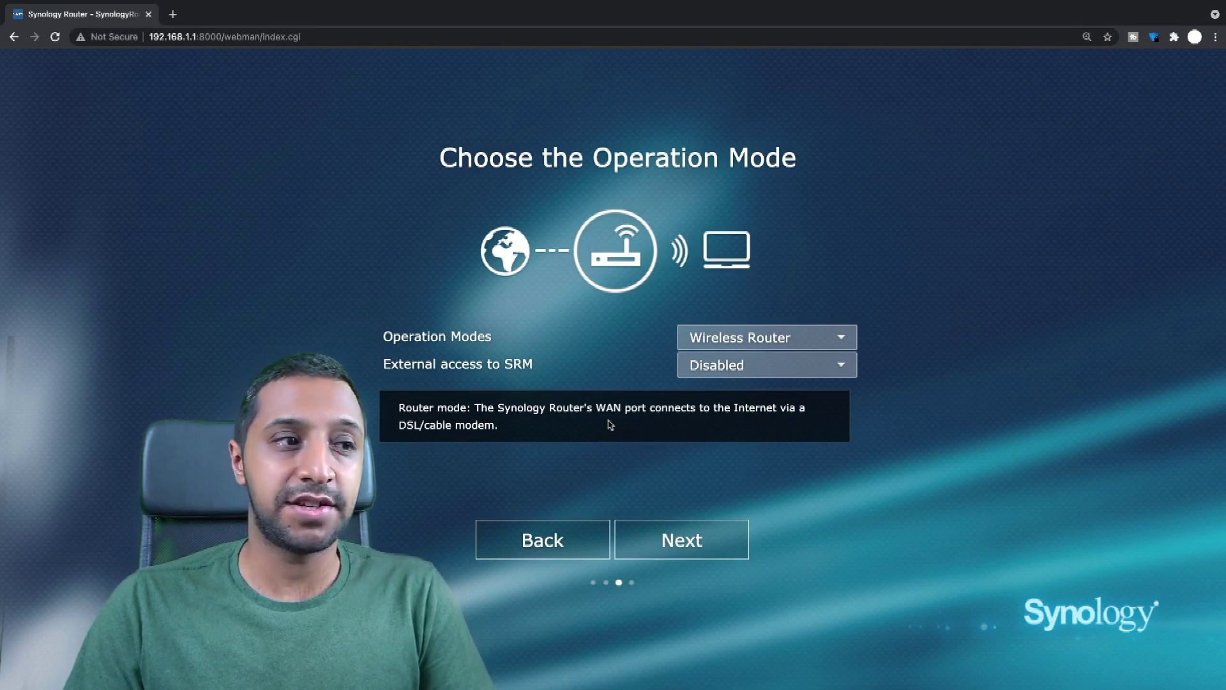
# Set the internet connection to Auto IP and apply to finish setup.
pyautogui.click(701, 543)
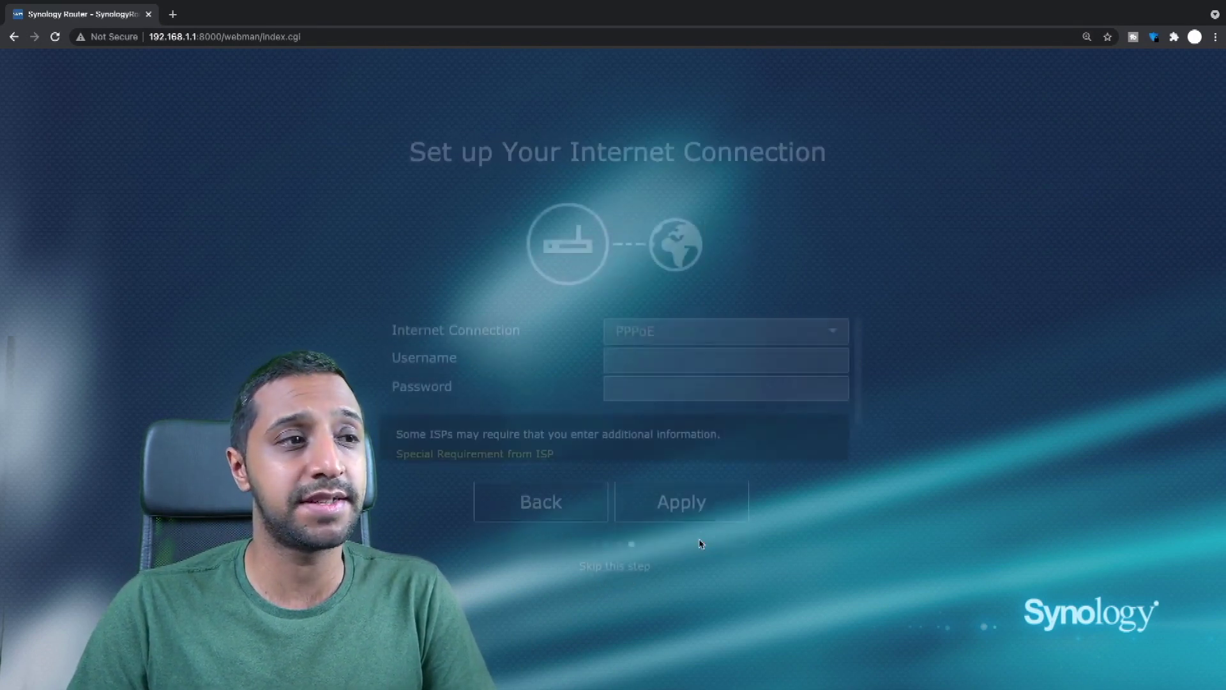
pyautogui.click(657, 319)
pyautogui.click(646, 388)
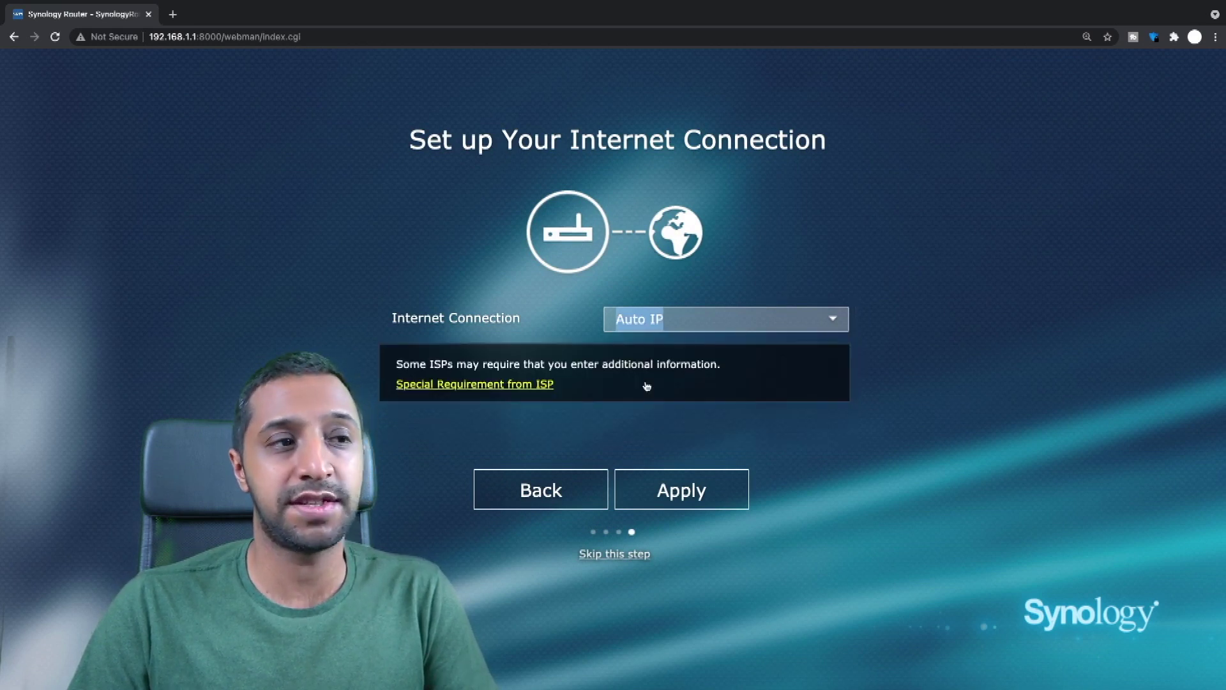
pyautogui.click(701, 486)
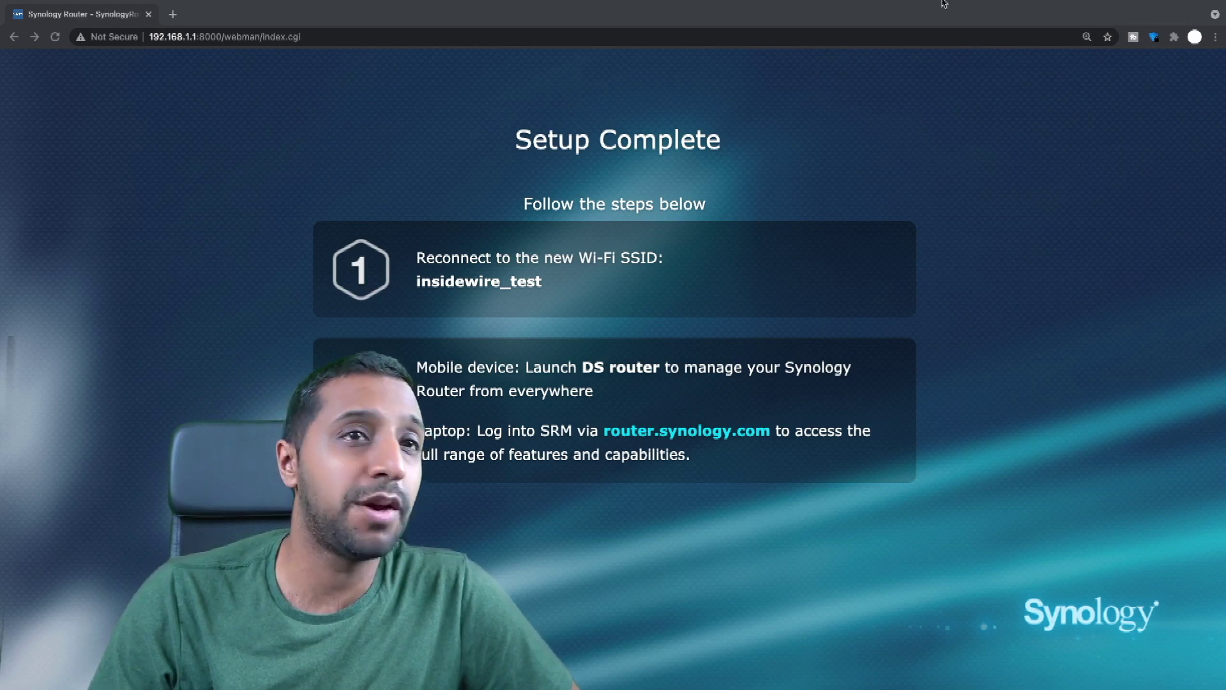
# Bring up the Mac's Wi-Fi connection settings in Network preferences.
pyautogui.moveTo(943, 3)
pyautogui.click(1068, 6)
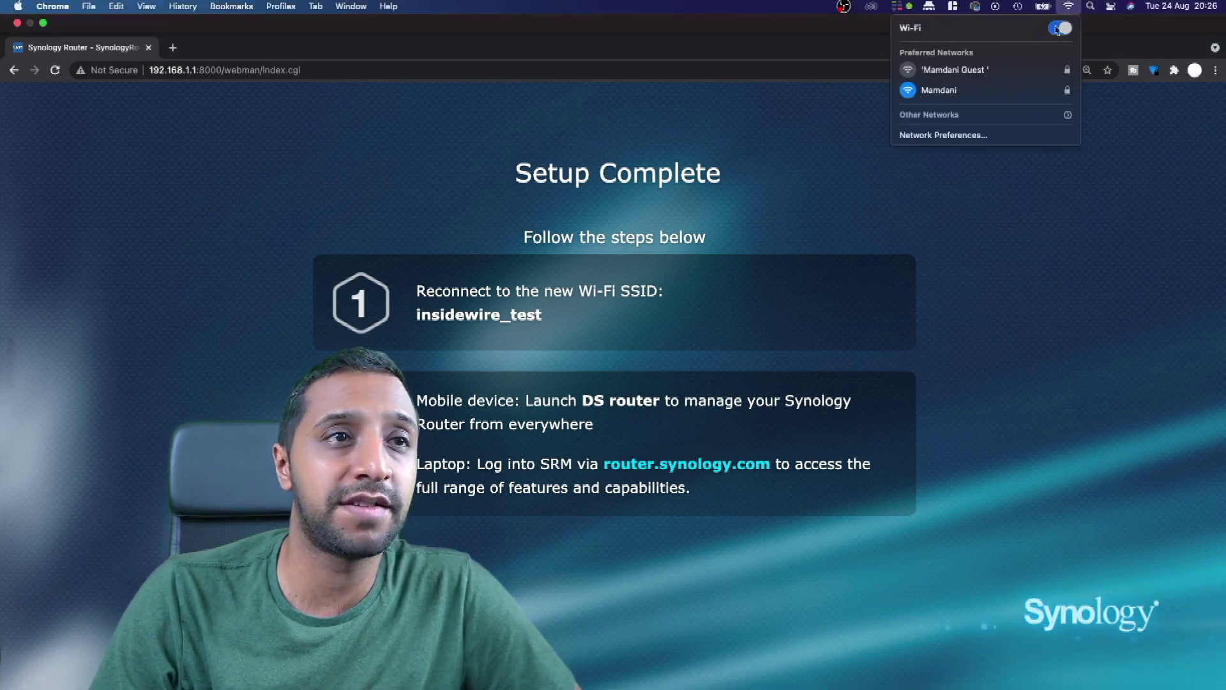
pyautogui.click(944, 135)
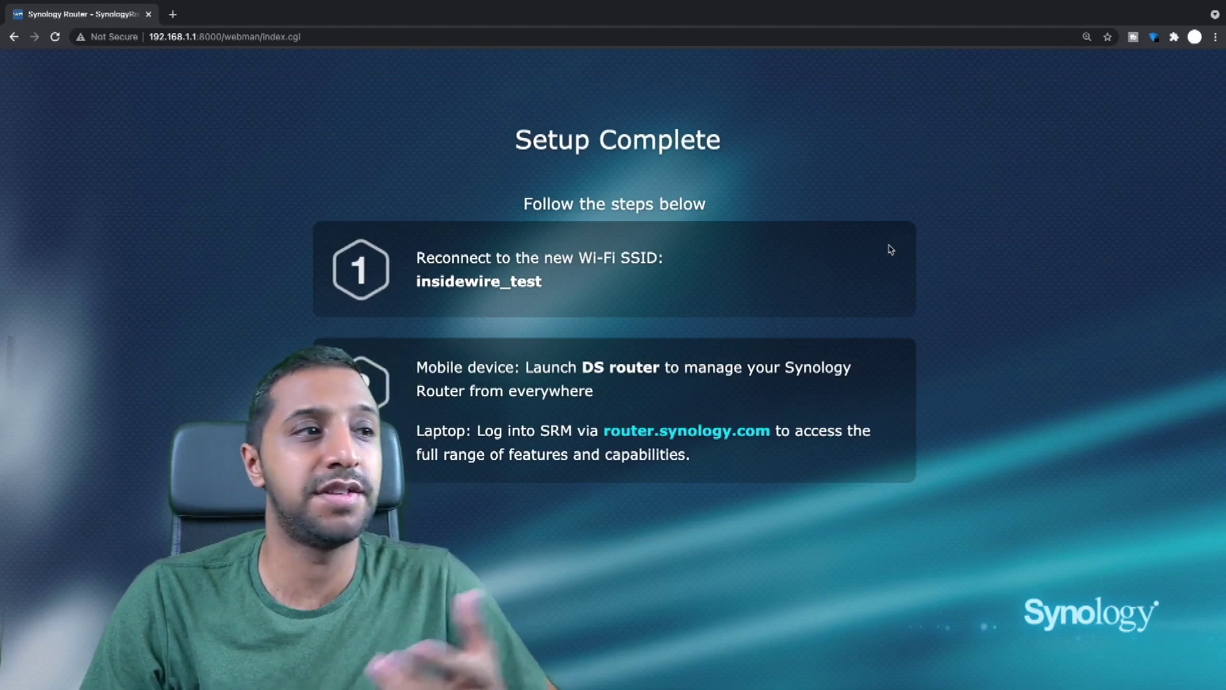
pyautogui.hotkey('ctrl', 'Left')
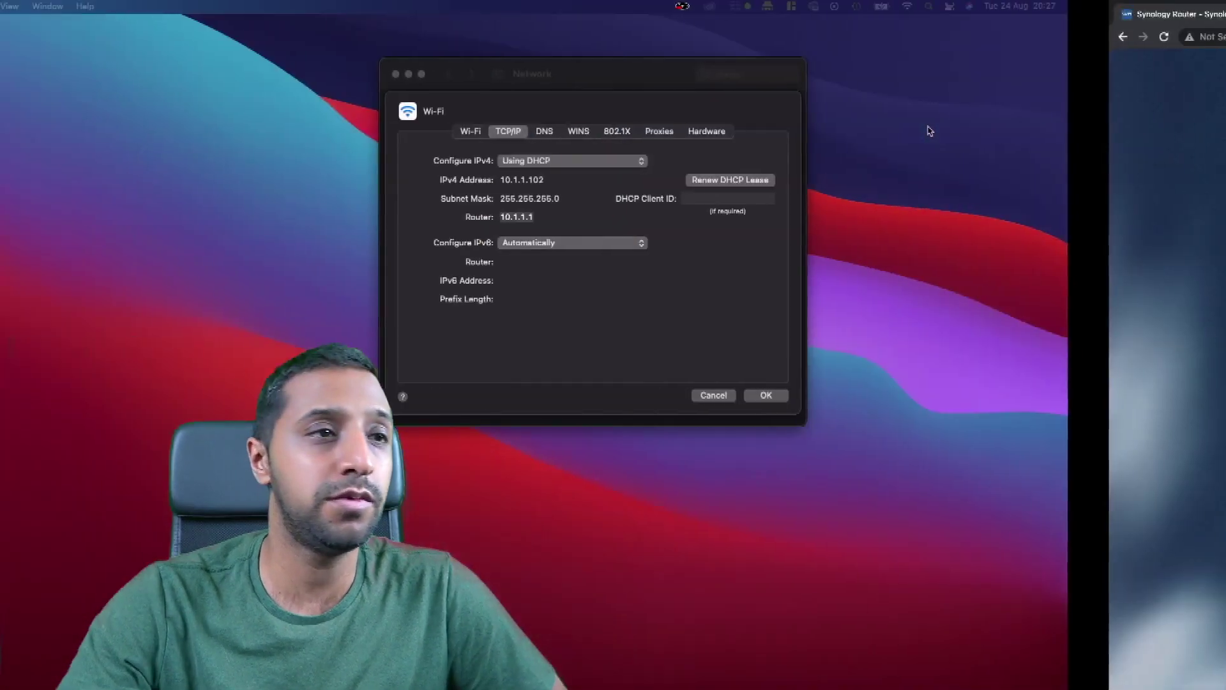
pyautogui.click(875, 395)
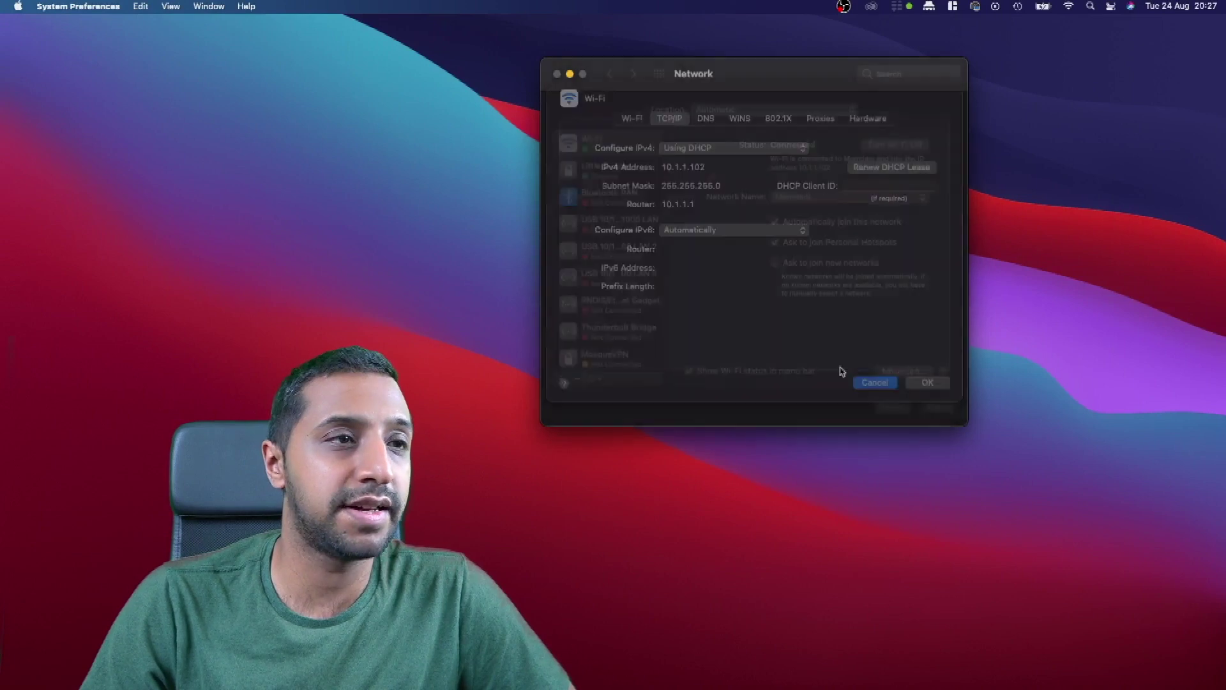
pyautogui.click(583, 171)
pyautogui.click(602, 153)
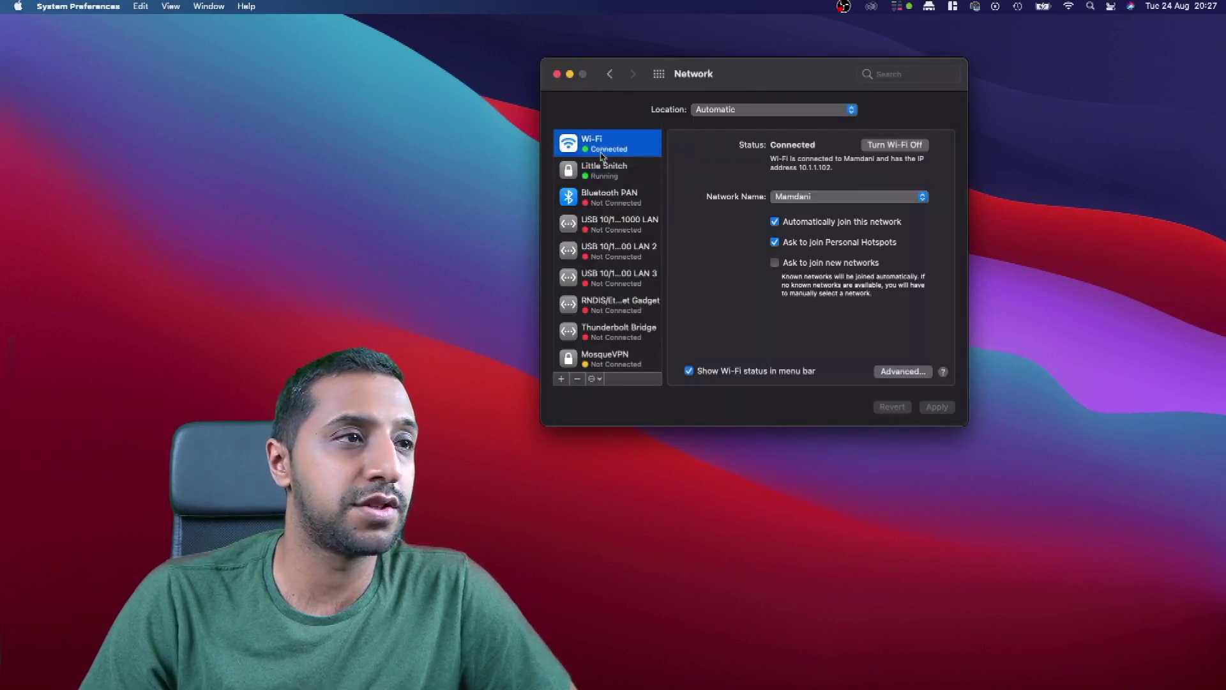
# Join insidewire_test with its WPA2 password and return to the Setup Complete page.
pyautogui.click(845, 201)
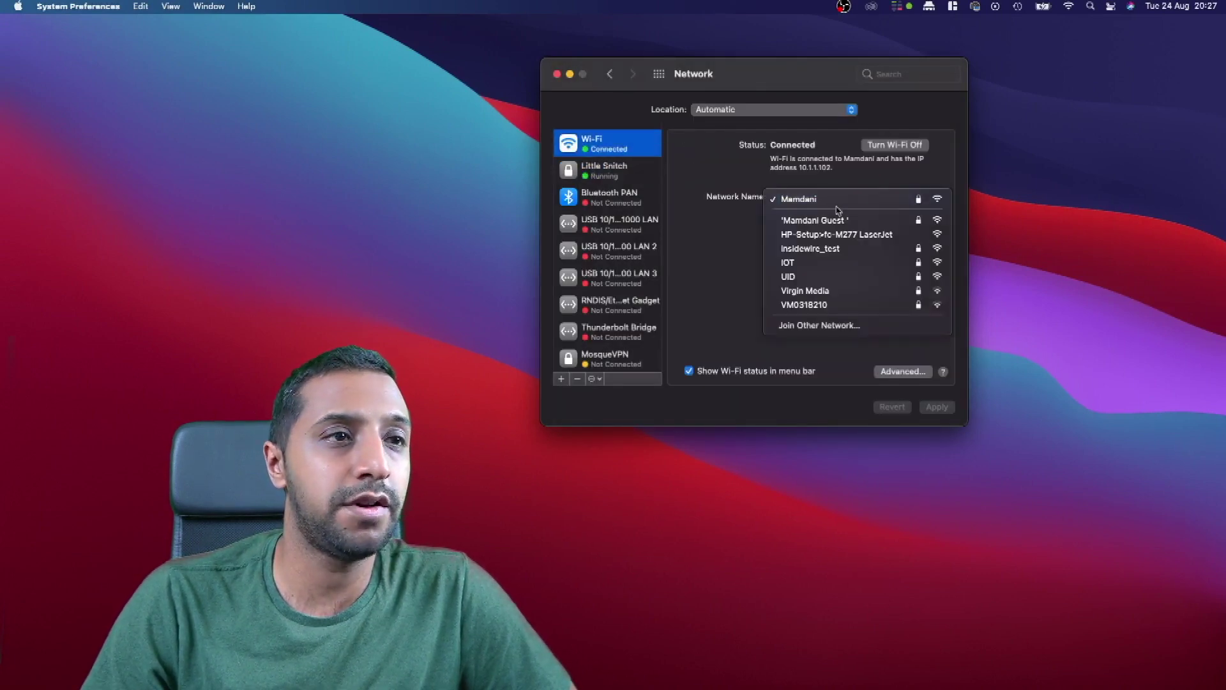
pyautogui.click(827, 252)
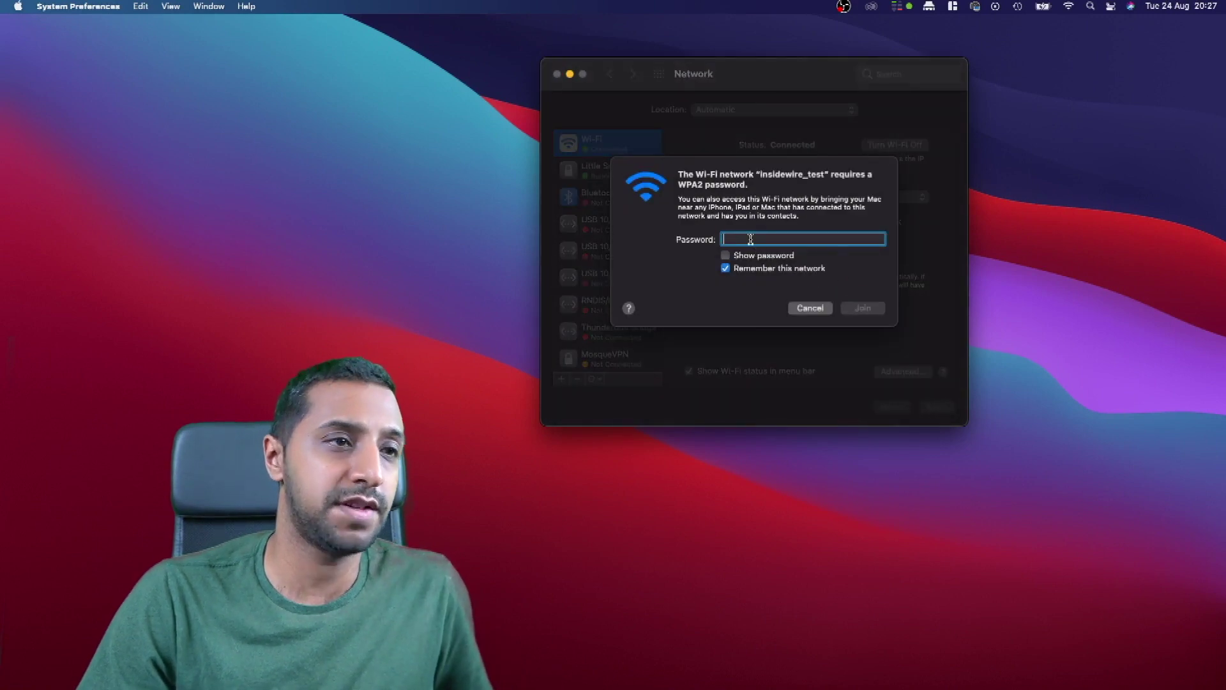
pyautogui.write('password123')
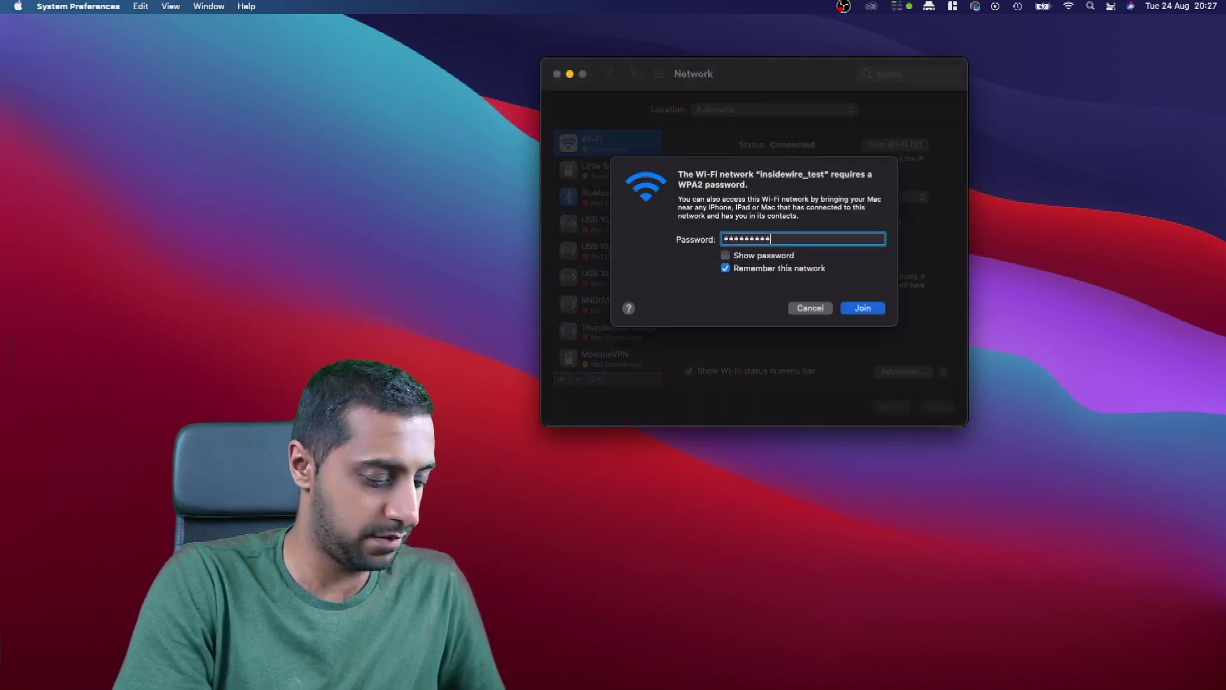
pyautogui.press('Return')
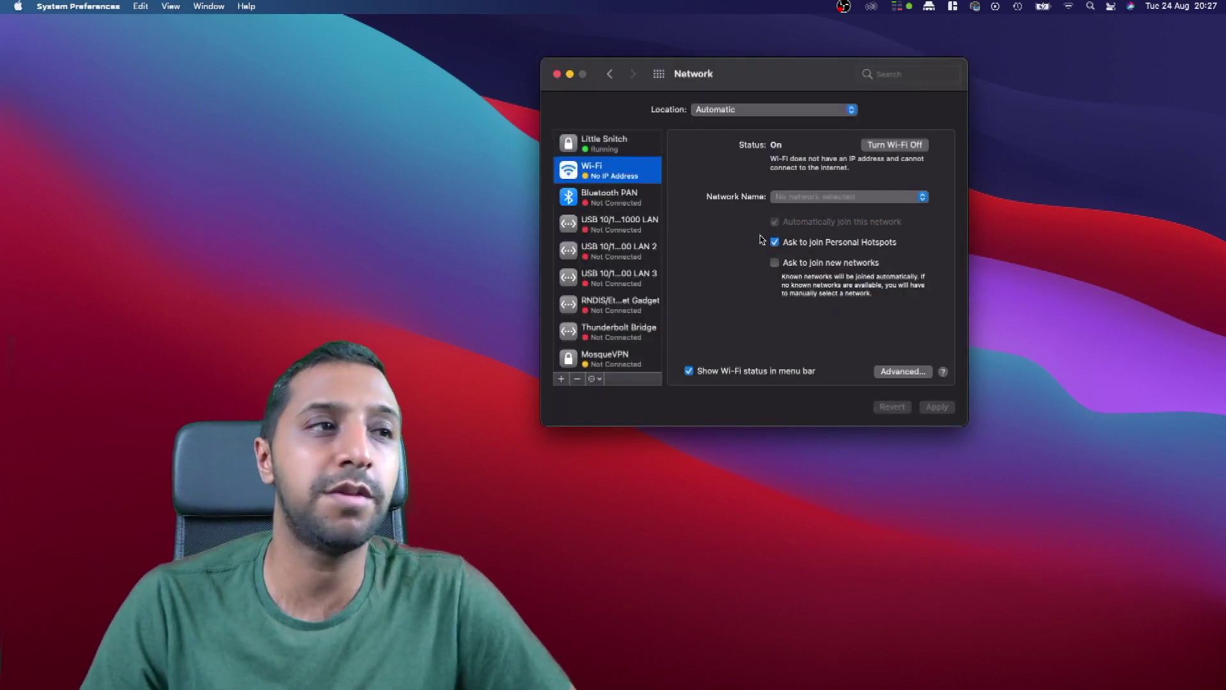
pyautogui.hotkey('ctrl', 'Right')
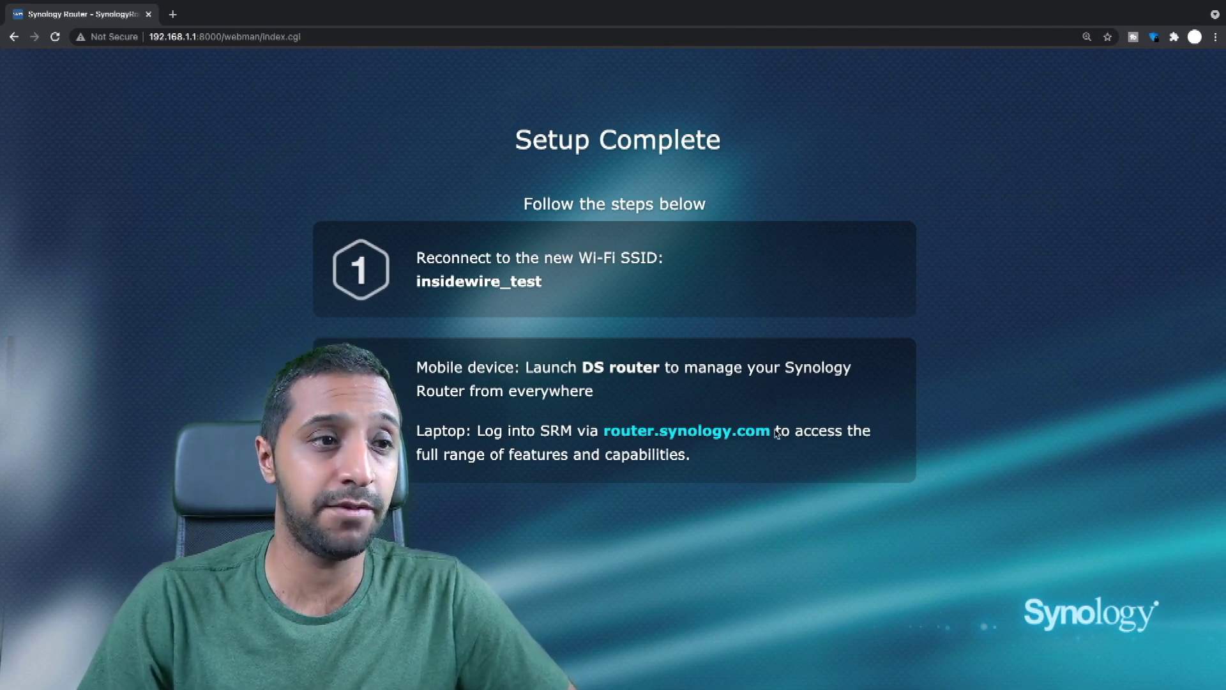
# Sign in to SRM at router.synology.com and start managing the router.
pyautogui.click(637, 431)
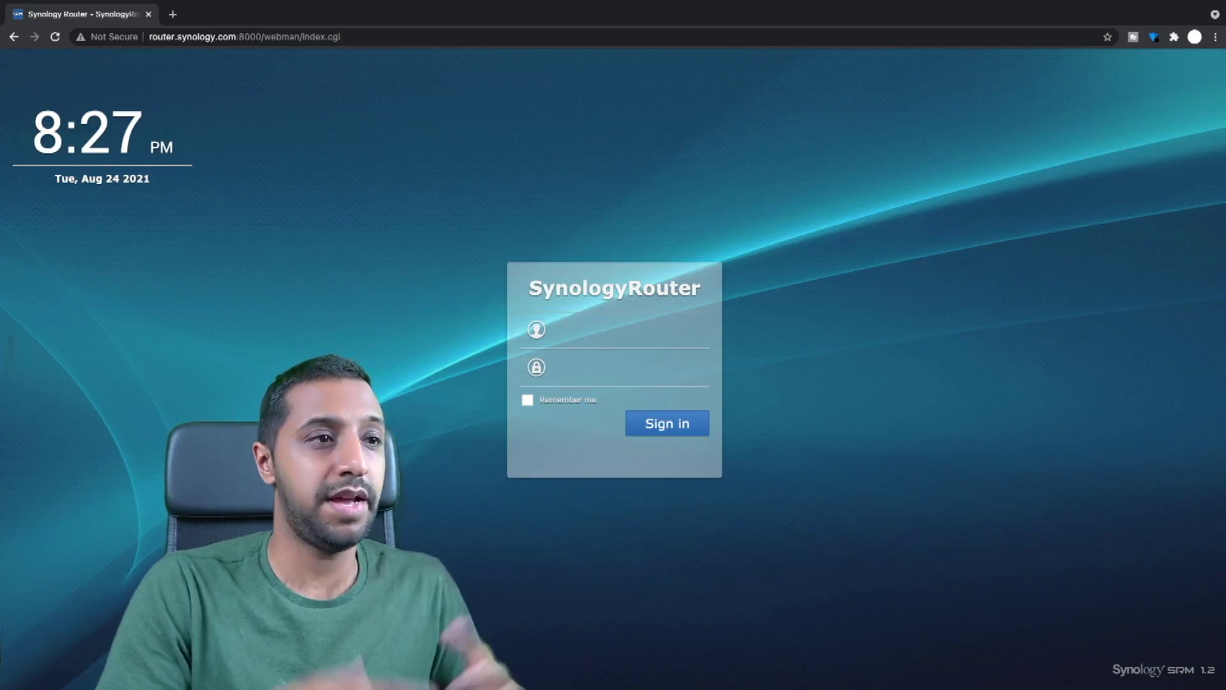
pyautogui.write('ins')
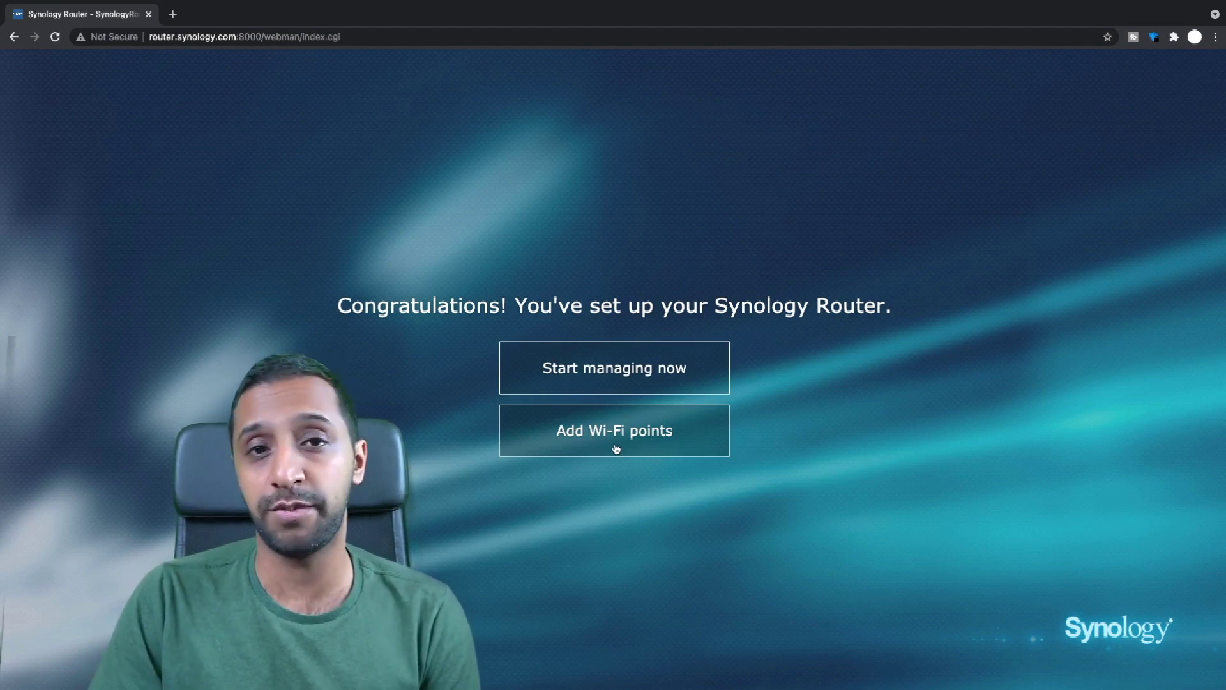
pyautogui.click(623, 386)
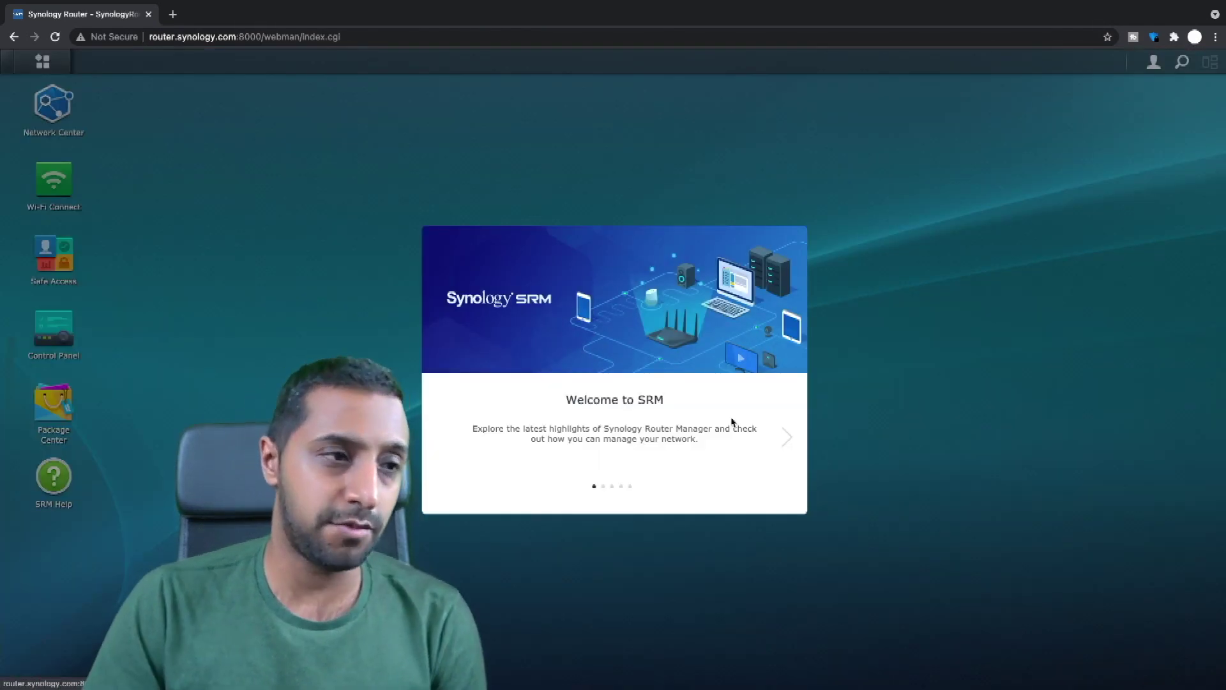
# Finish the welcome tour and bring up Control Panel's Update & Restore.
pyautogui.click(788, 438)
pyautogui.click(789, 446)
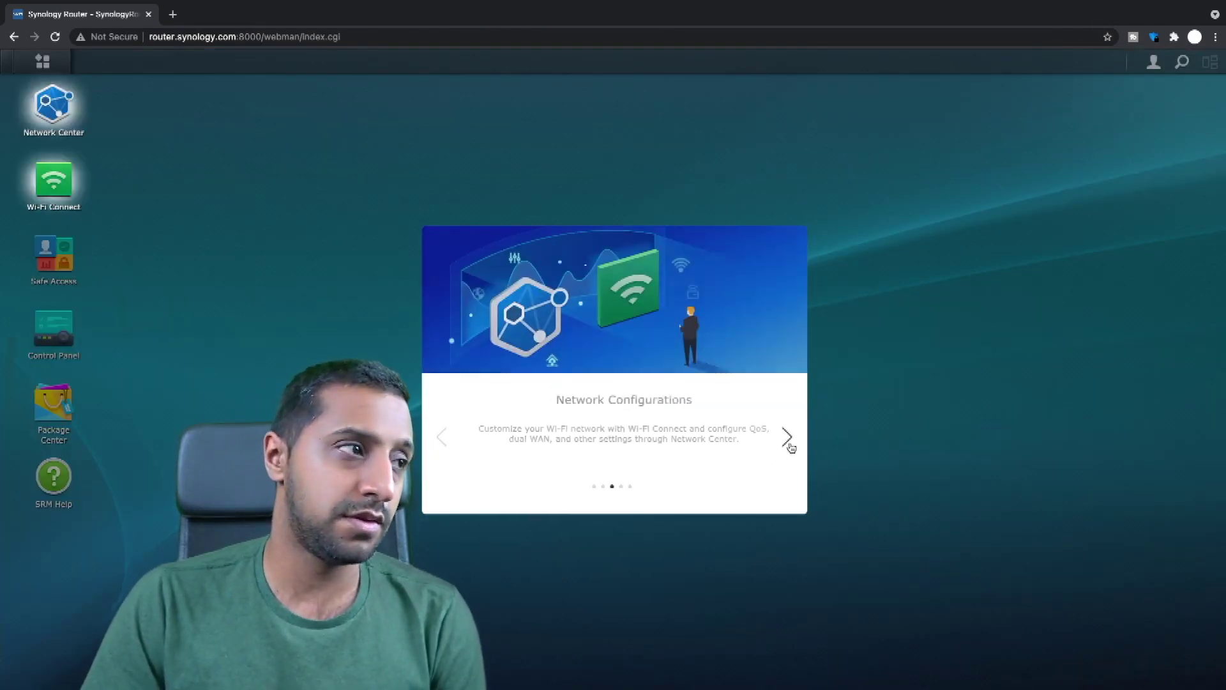
pyautogui.click(789, 445)
pyautogui.click(790, 445)
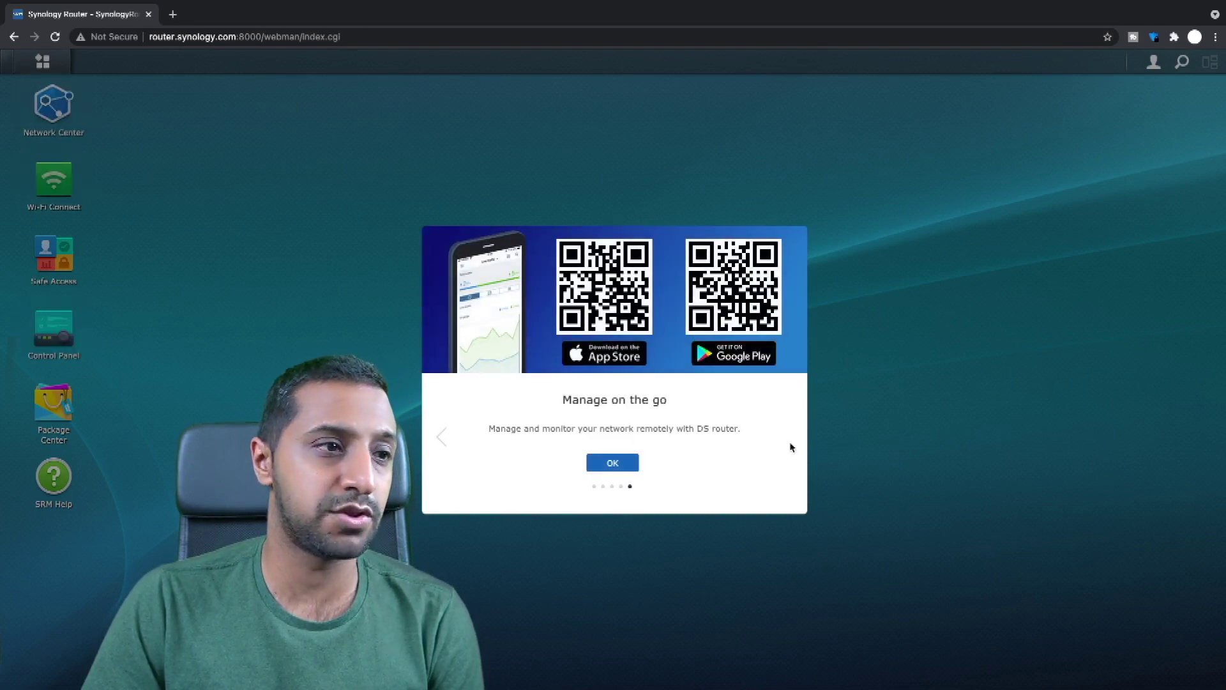
pyautogui.click(612, 462)
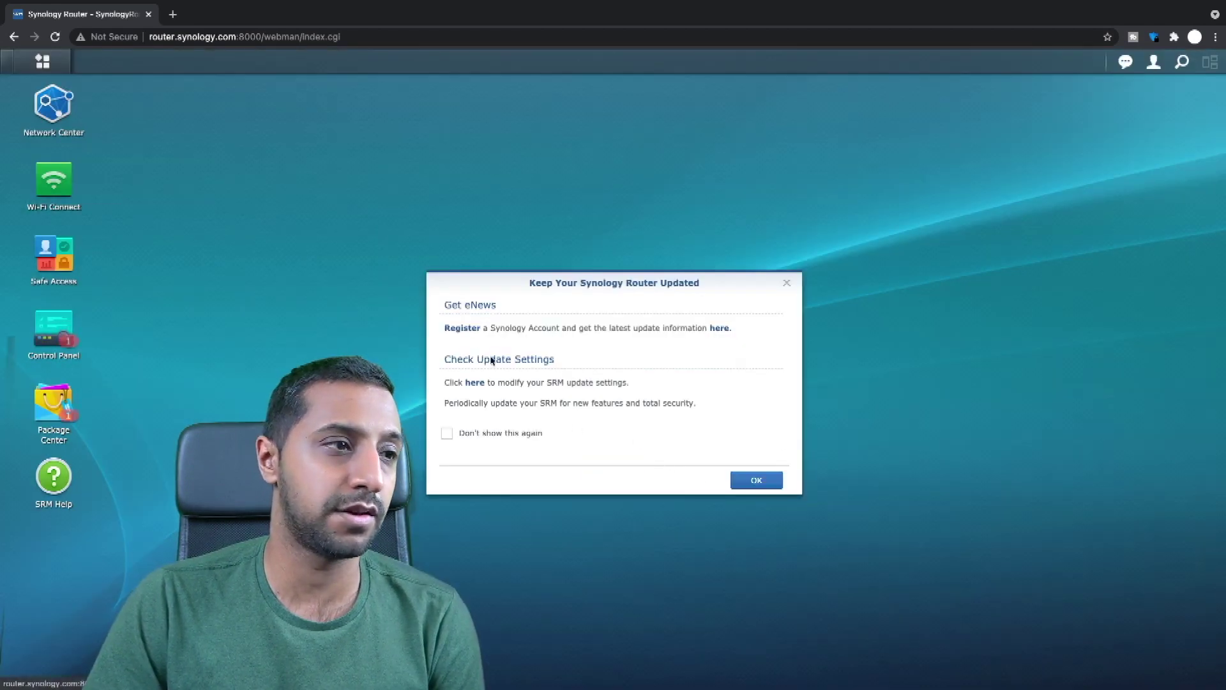
pyautogui.click(477, 382)
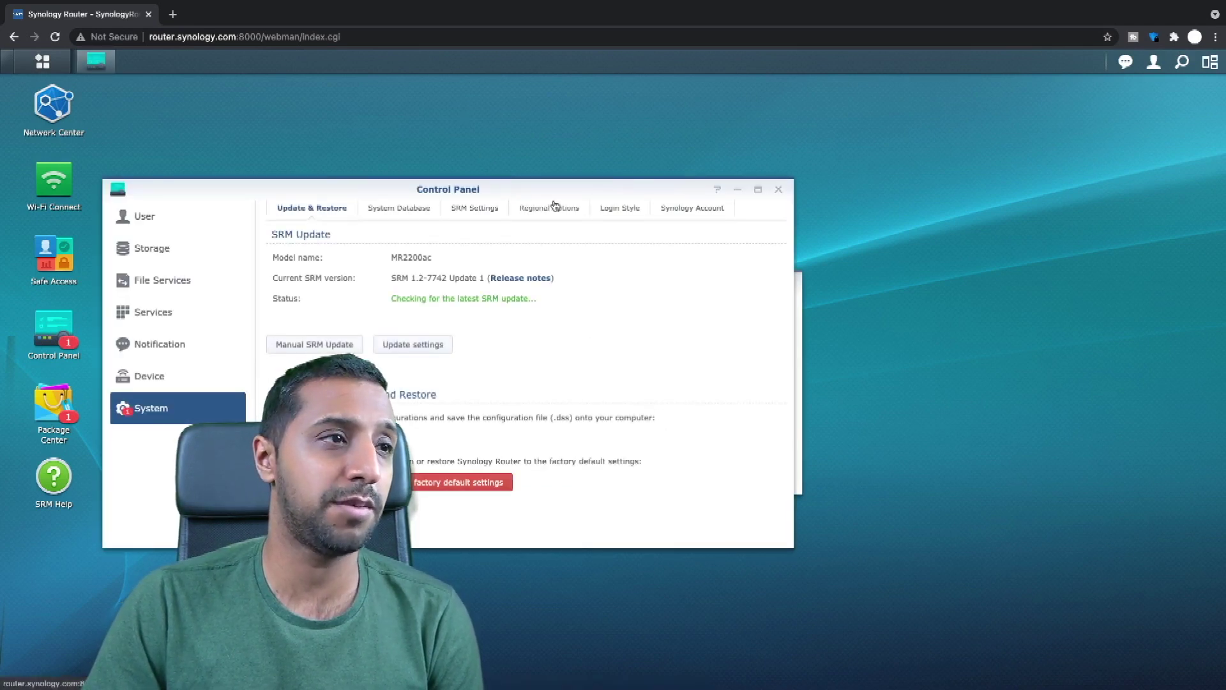
# Upload SRM_MR2200ac_8227.pat as a manual SRM firmware update.
pyautogui.moveTo(554, 203); pyautogui.dragTo(646, 206)
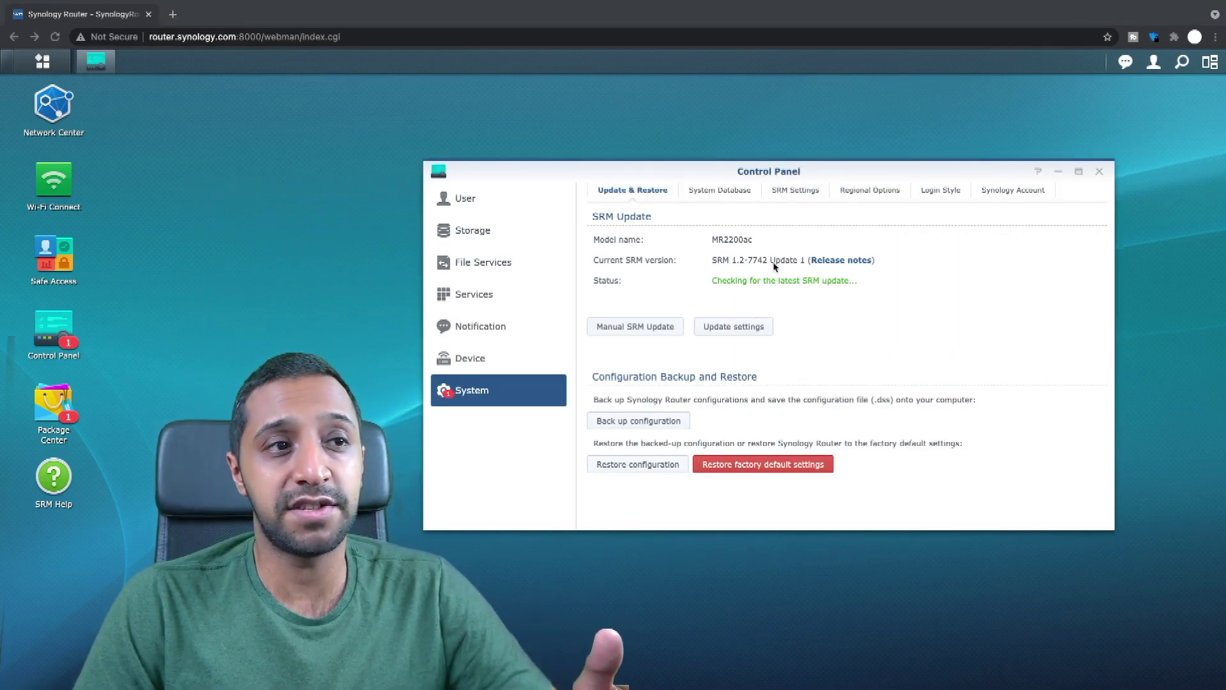
pyautogui.click(633, 327)
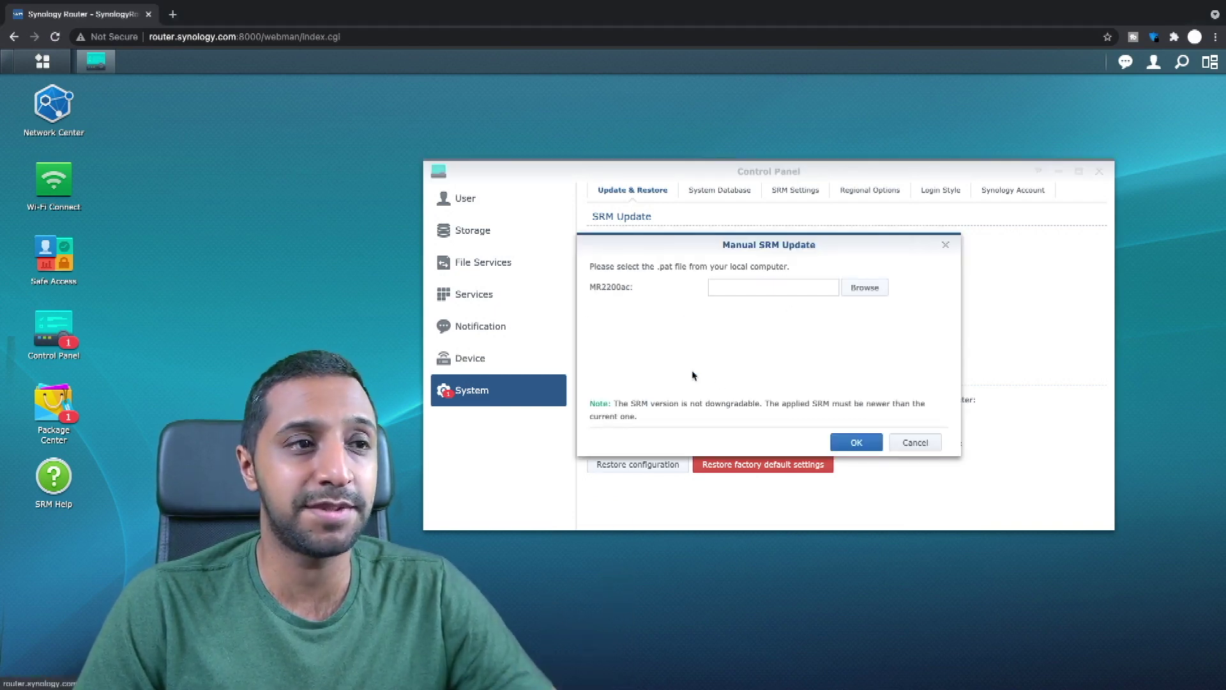
pyautogui.click(856, 441)
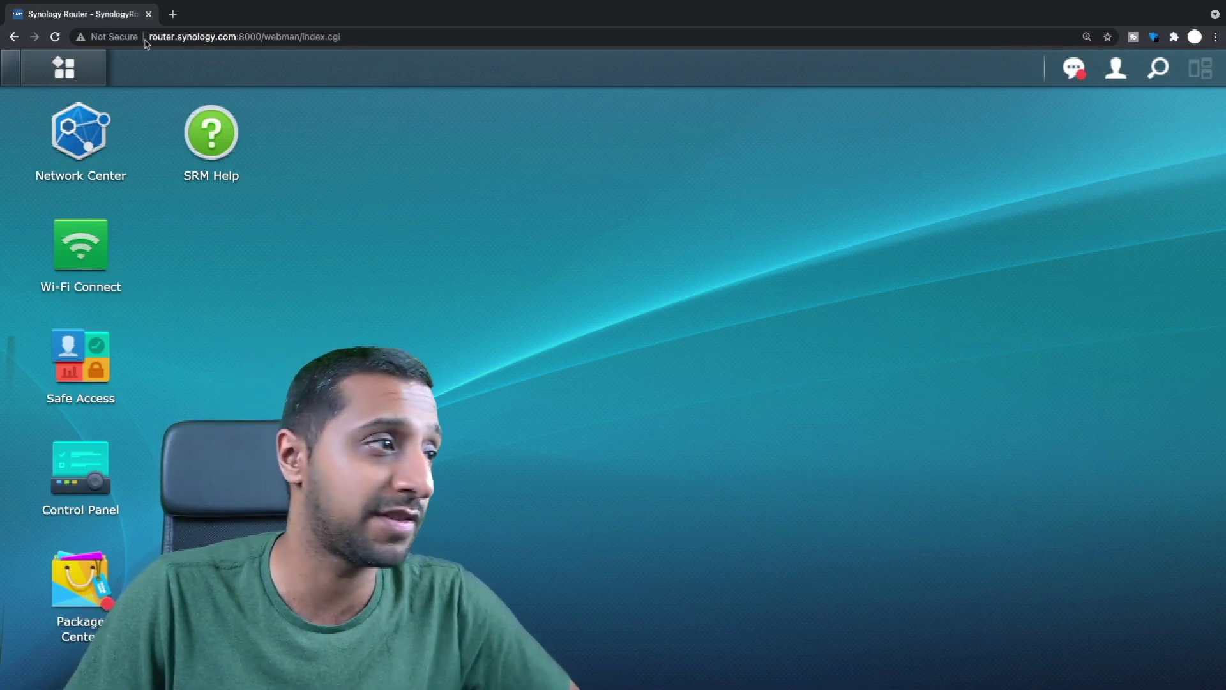
# Launch Safe Access from the SRM Main Menu.
pyautogui.click(104, 82)
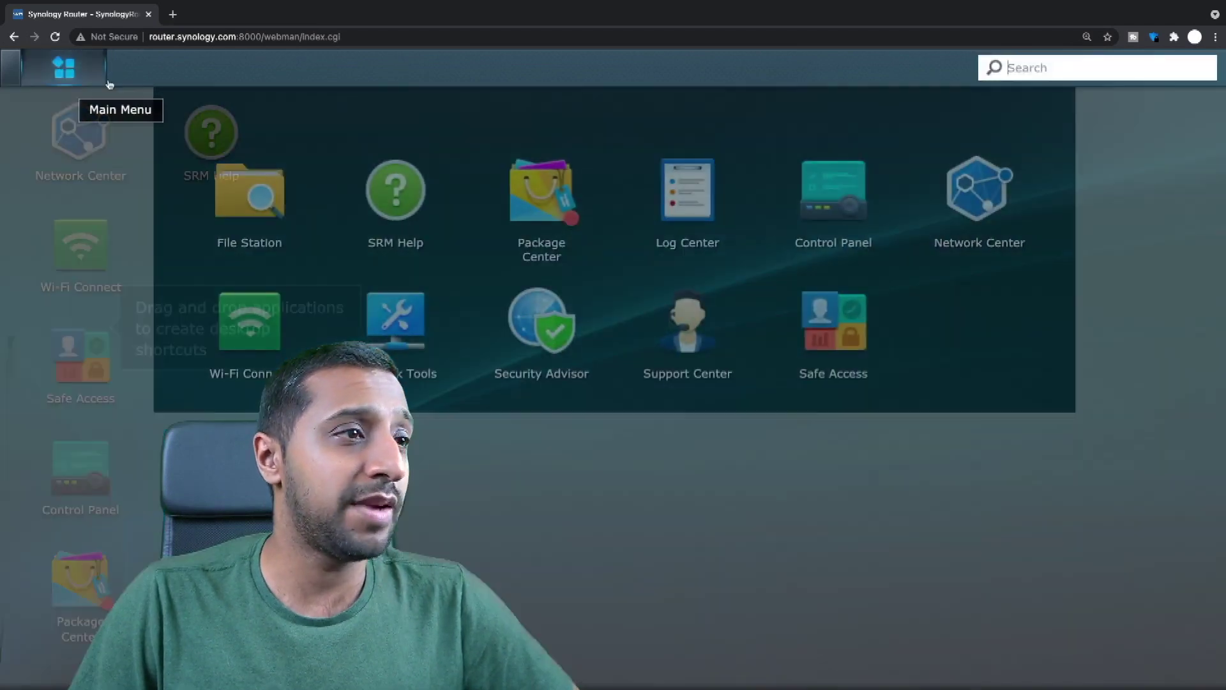
pyautogui.moveTo(281, 206); pyautogui.dragTo(280, 204)
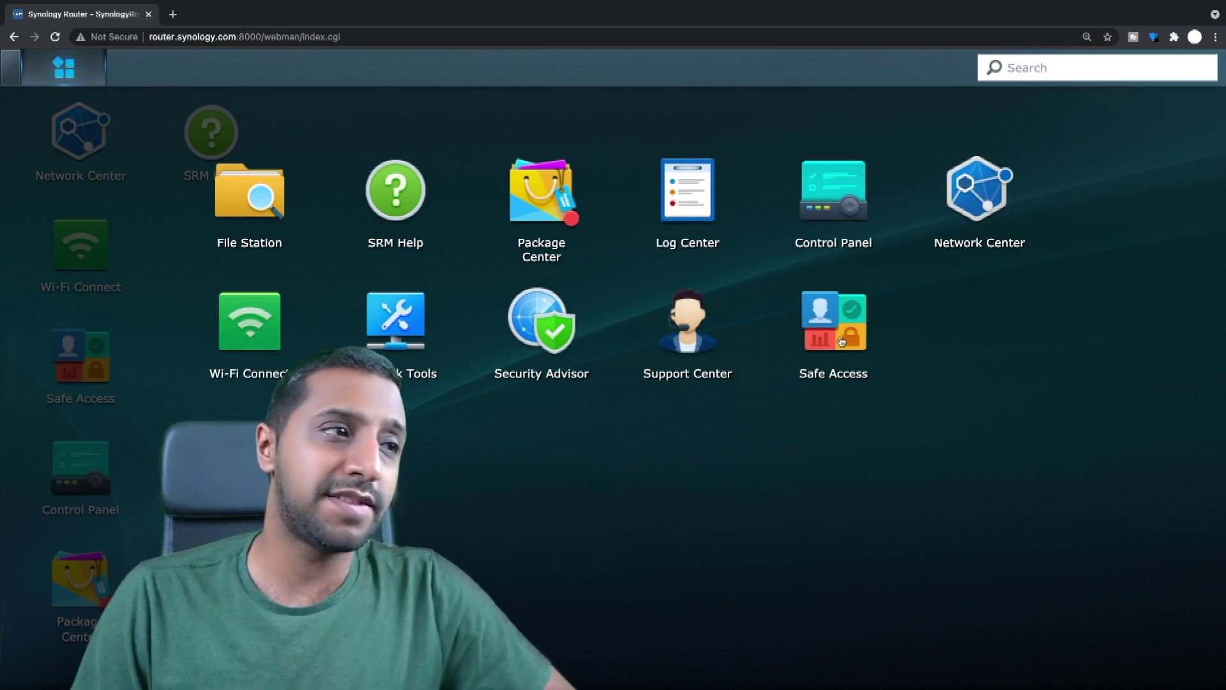
pyautogui.click(842, 341)
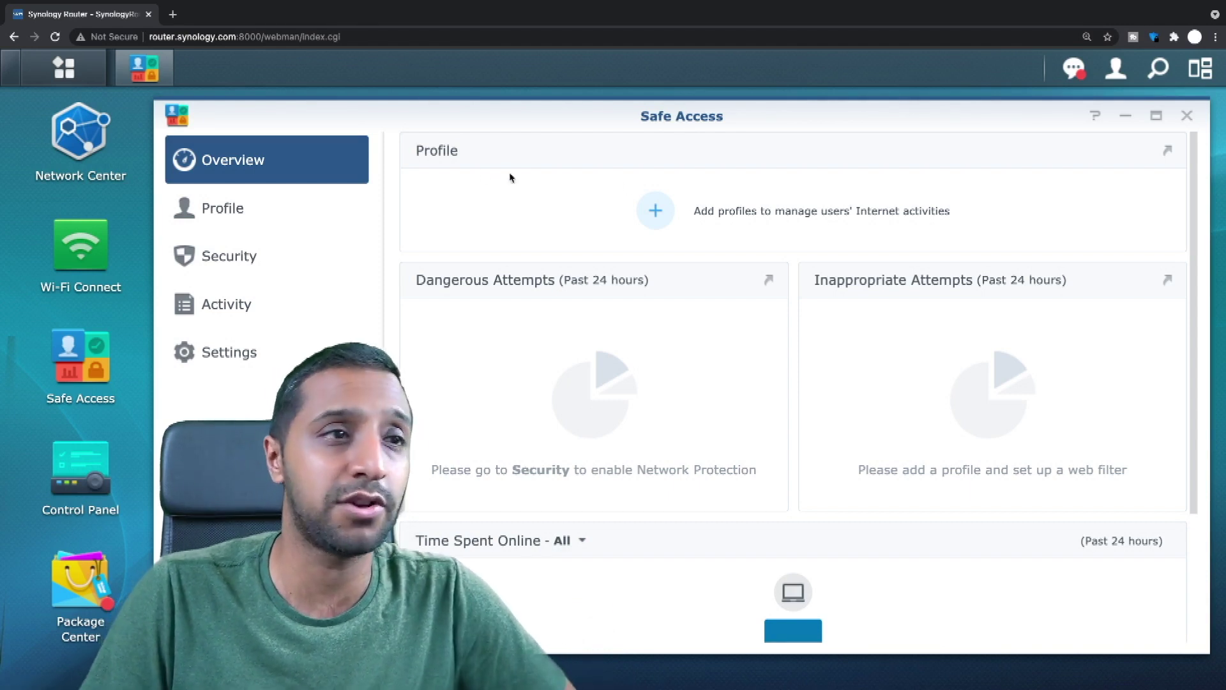
# Start a new Safe Access profile and choose the User Profile type.
pyautogui.click(289, 215)
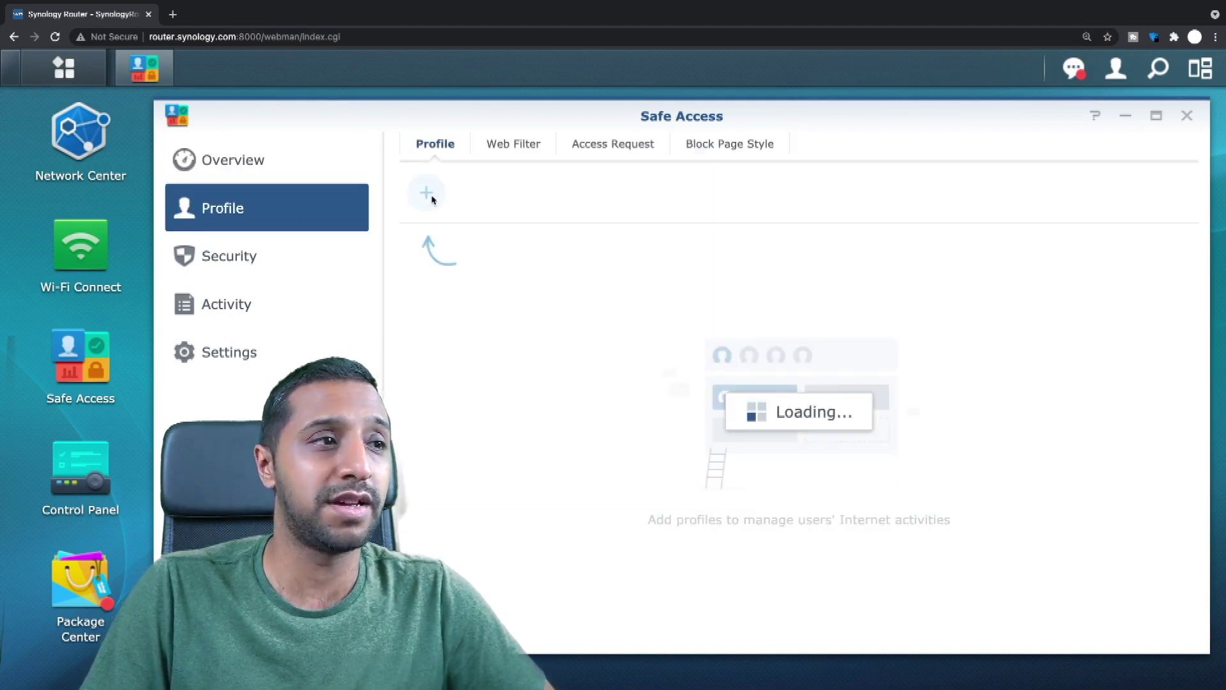
pyautogui.click(427, 194)
pyautogui.click(693, 621)
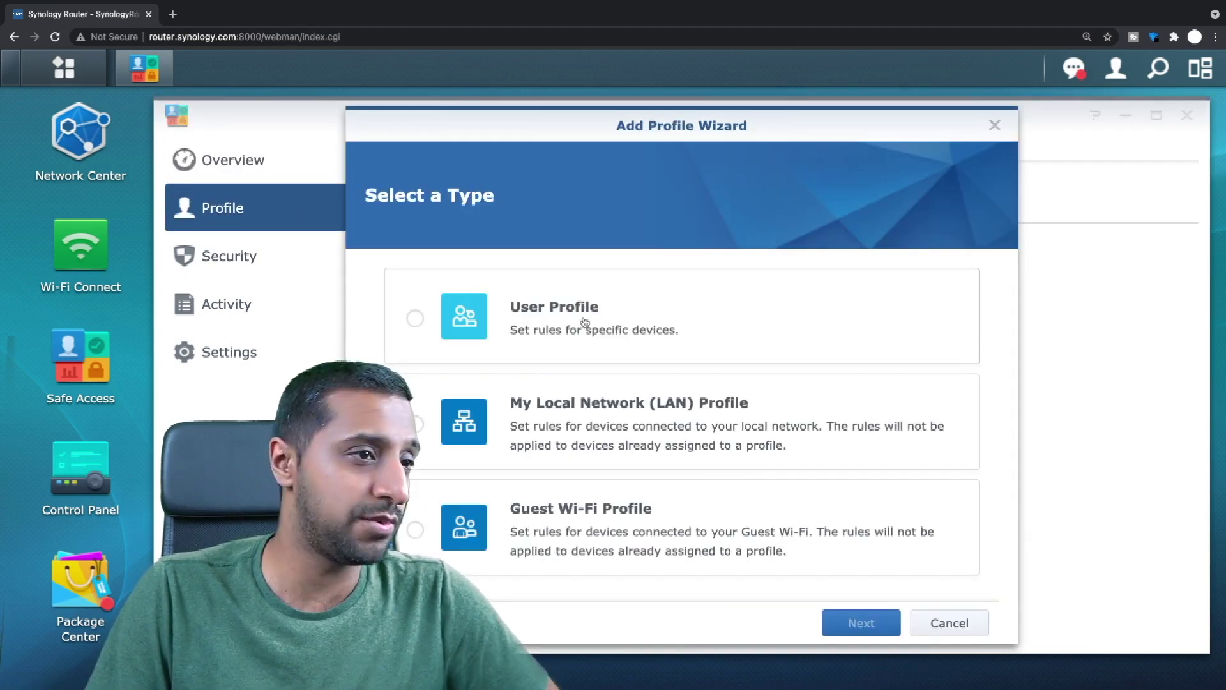
pyautogui.click(562, 320)
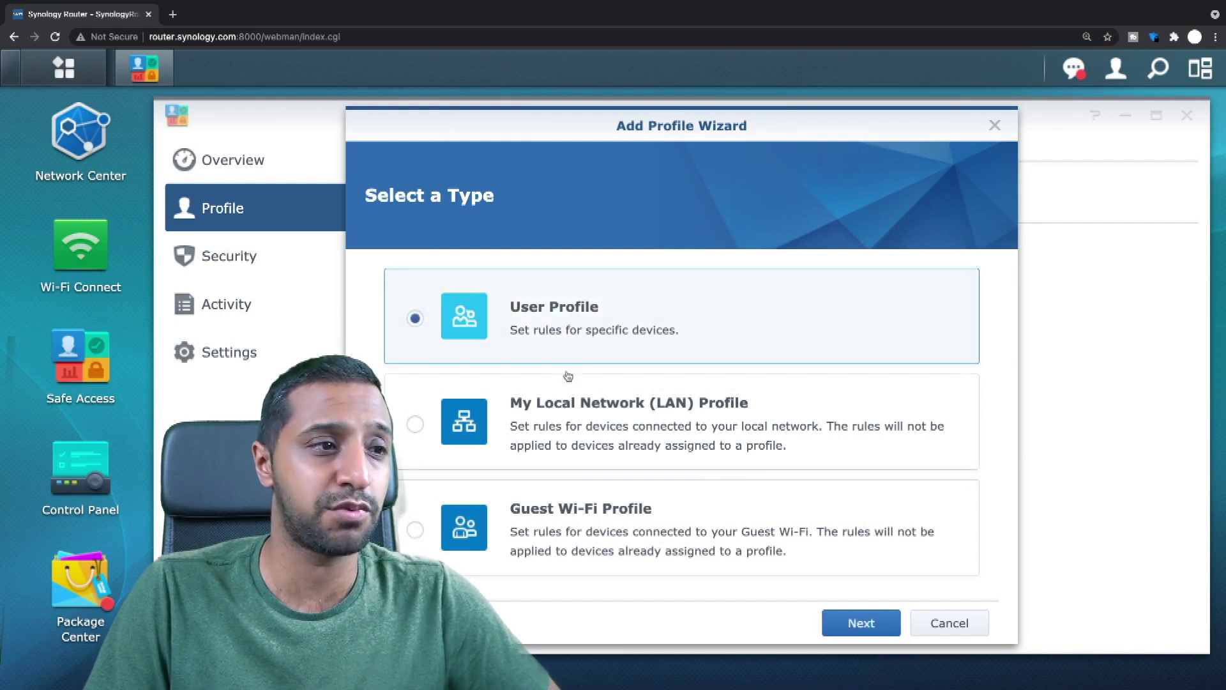
pyautogui.click(569, 419)
pyautogui.click(614, 527)
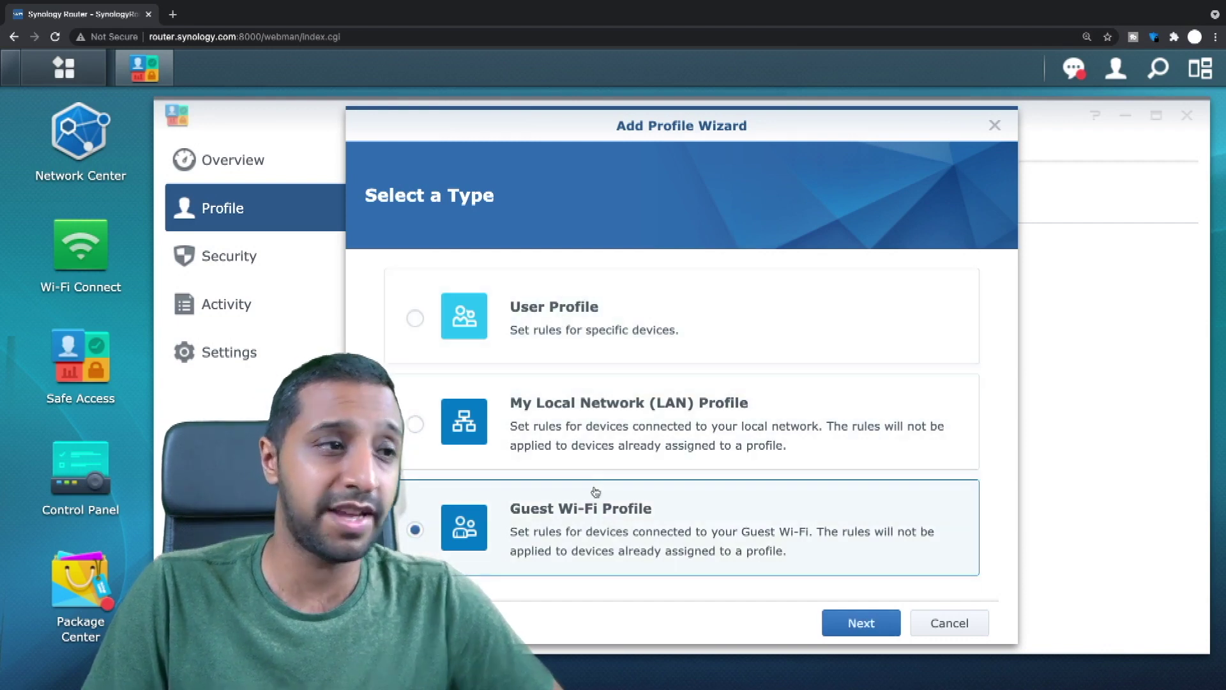
pyautogui.click(536, 320)
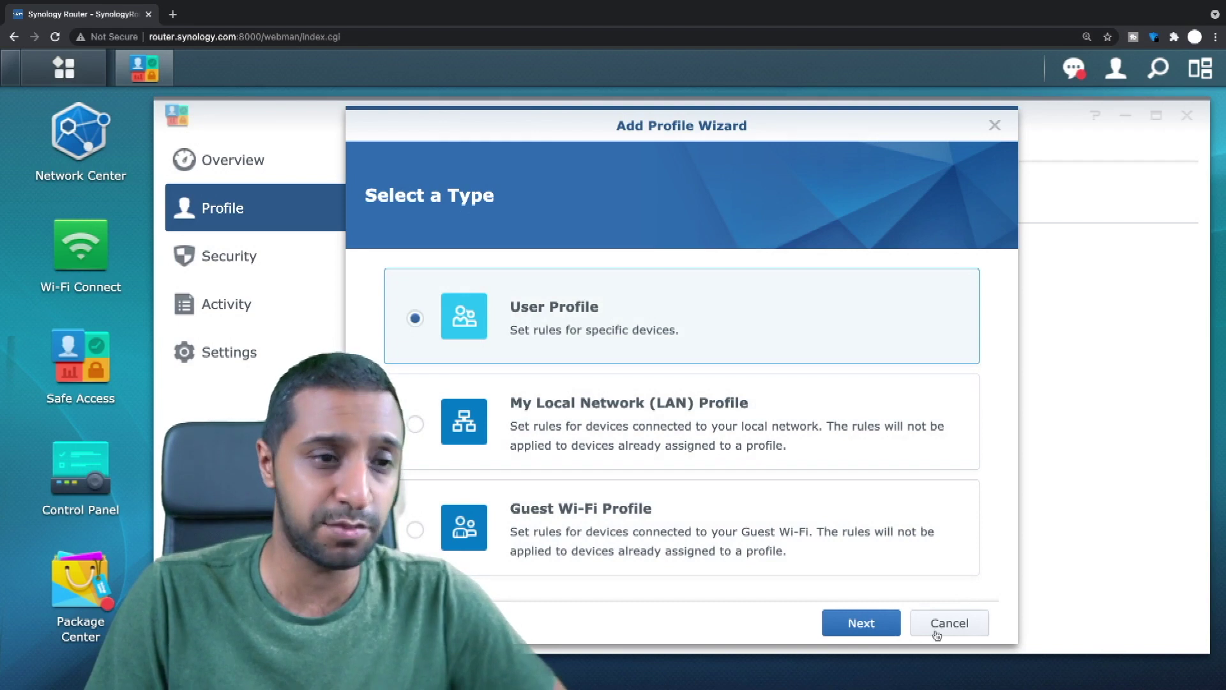
pyautogui.click(880, 624)
# Name the profile IWTest, assign the connected laptop, and create it.
pyautogui.write('IWTest')
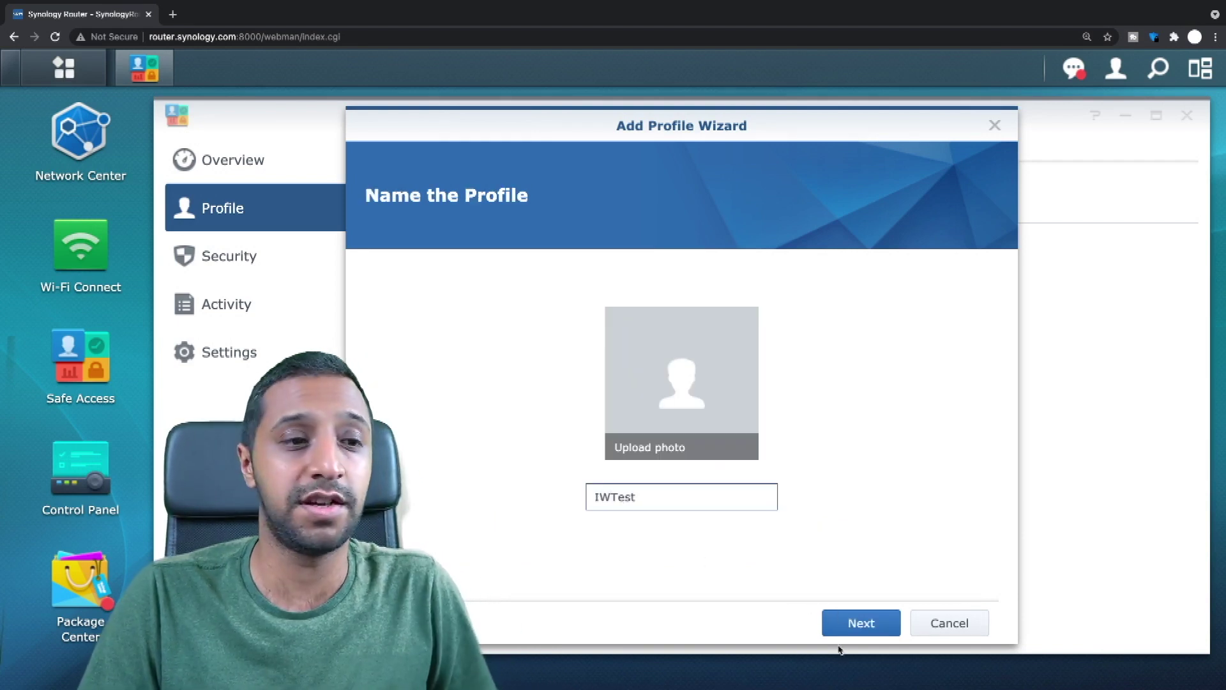
pyautogui.click(858, 624)
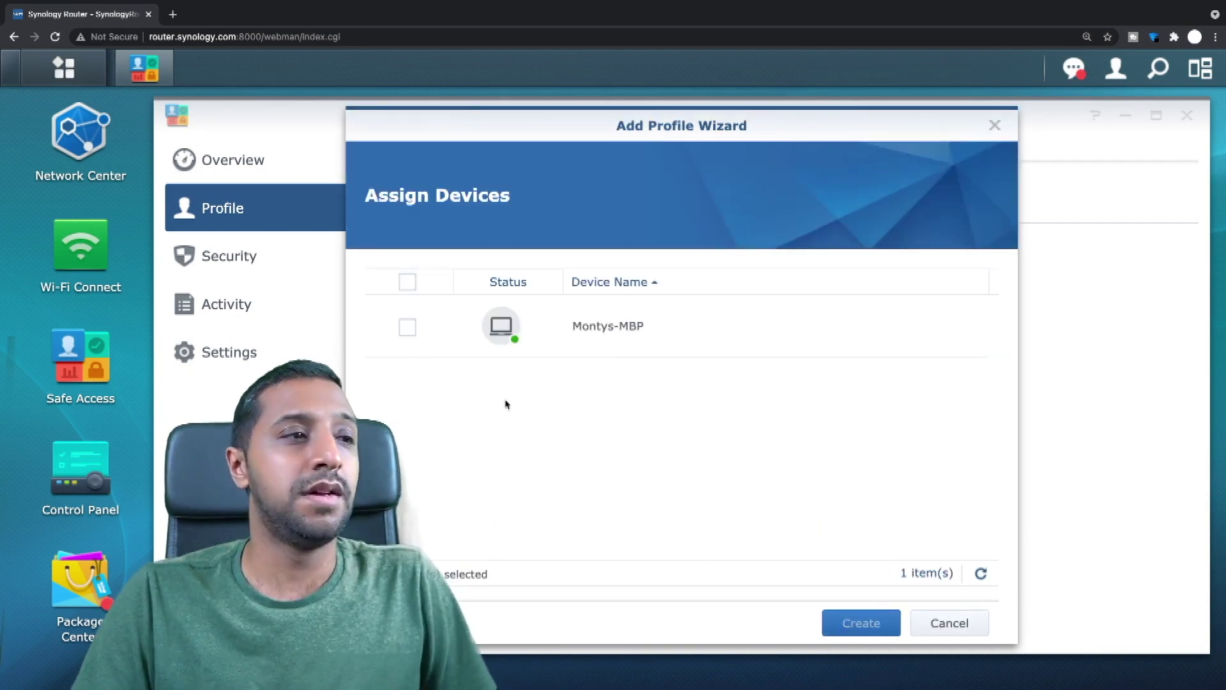
pyautogui.click(407, 329)
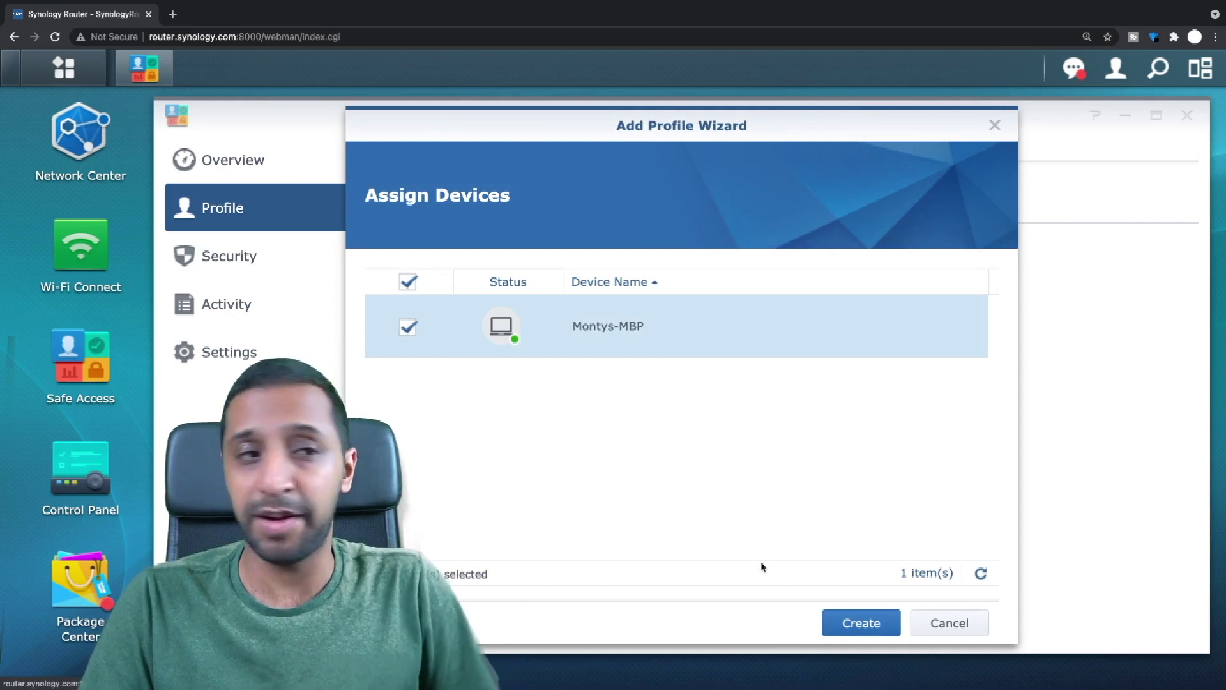
pyautogui.click(871, 624)
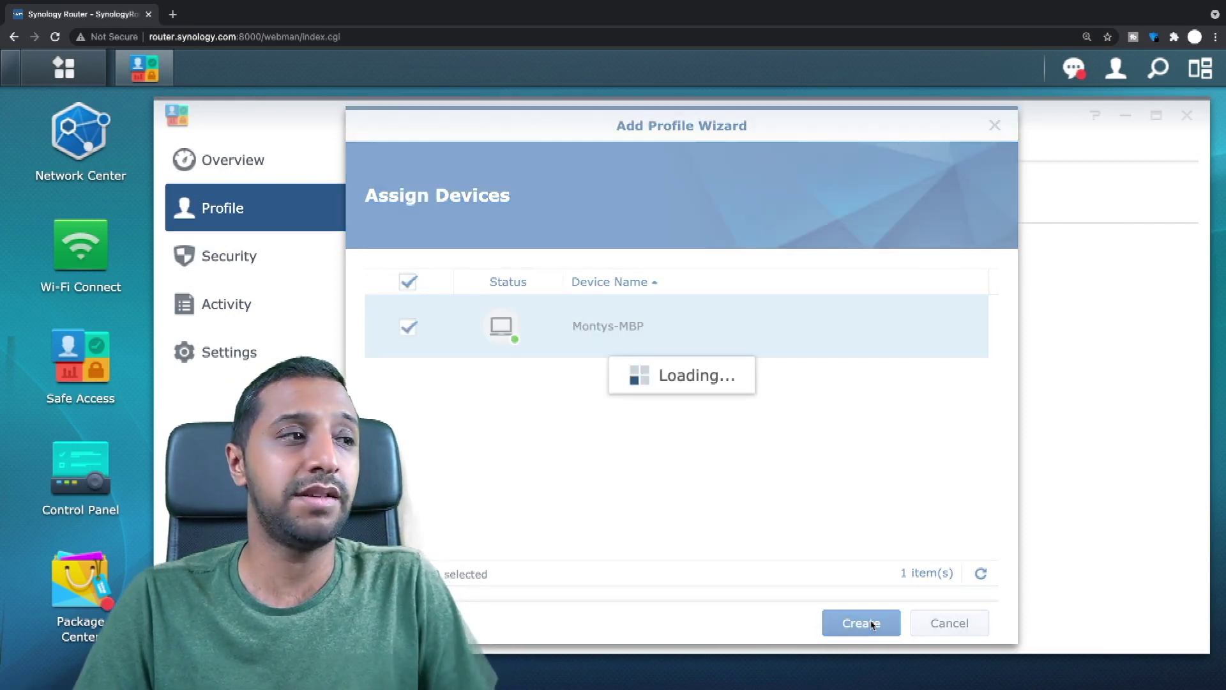
pyautogui.click(942, 619)
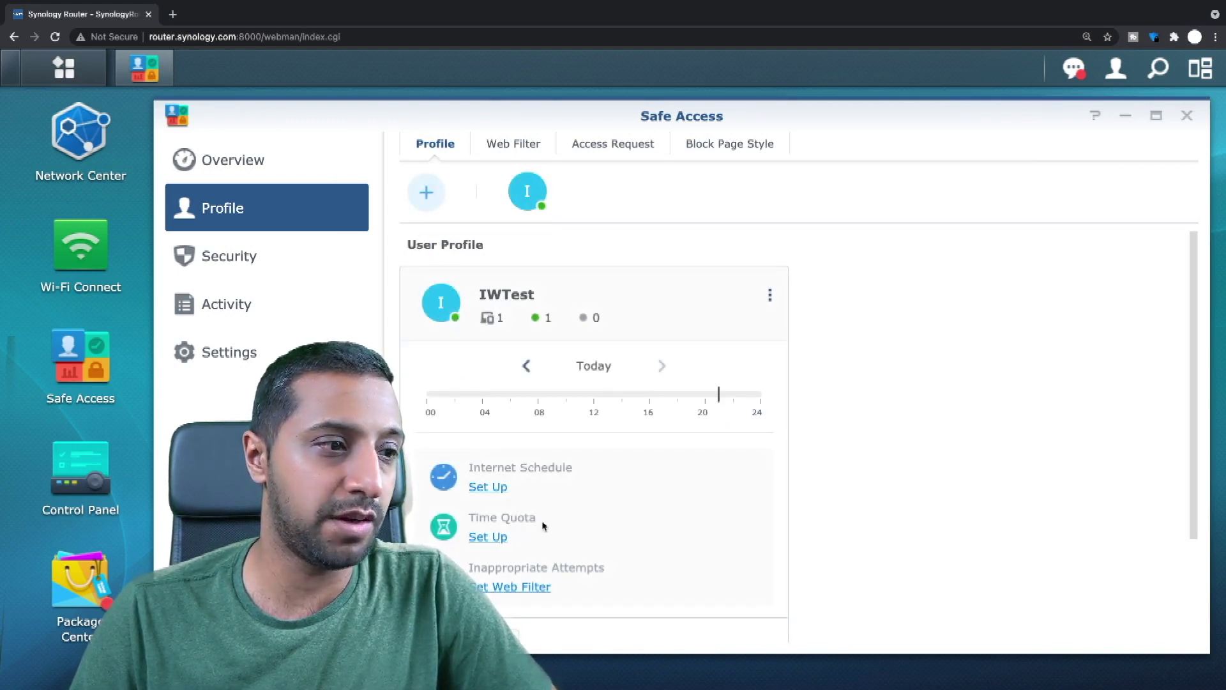
pyautogui.scroll(-1, 542, 525)
# Switch IWTest's Web Filter on and cycle through the Child, Employee and Guest presets.
pyautogui.click(487, 451)
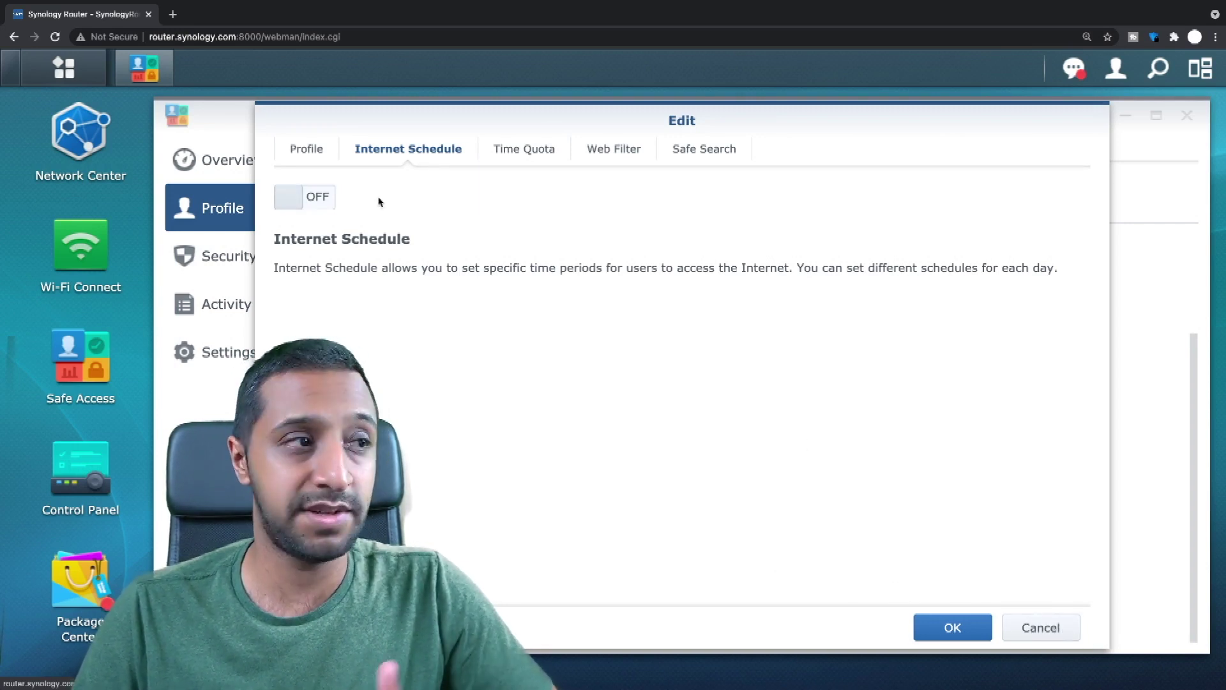
pyautogui.click(533, 153)
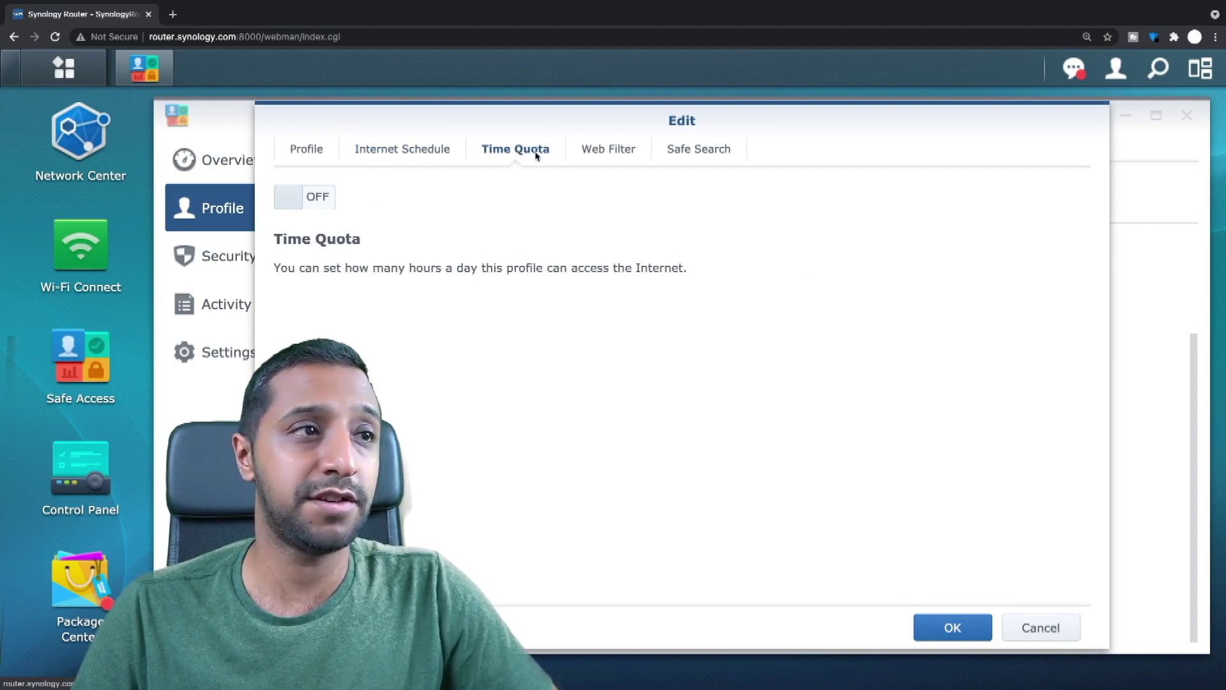
pyautogui.click(609, 151)
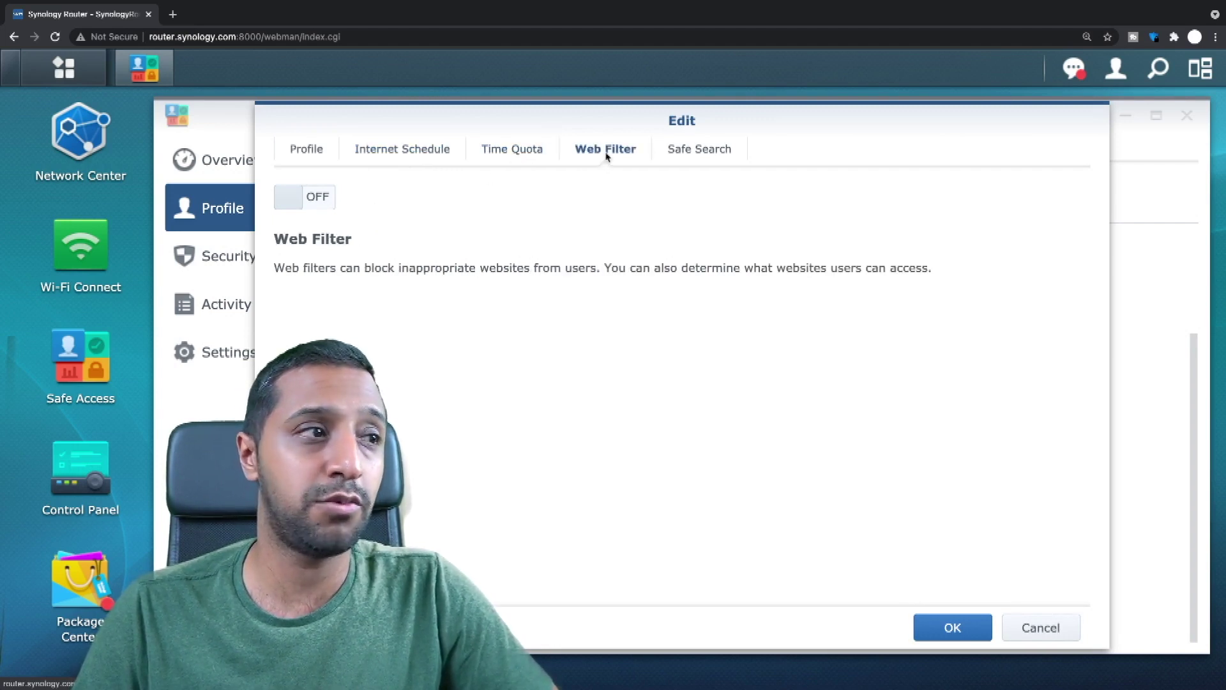
pyautogui.click(295, 205)
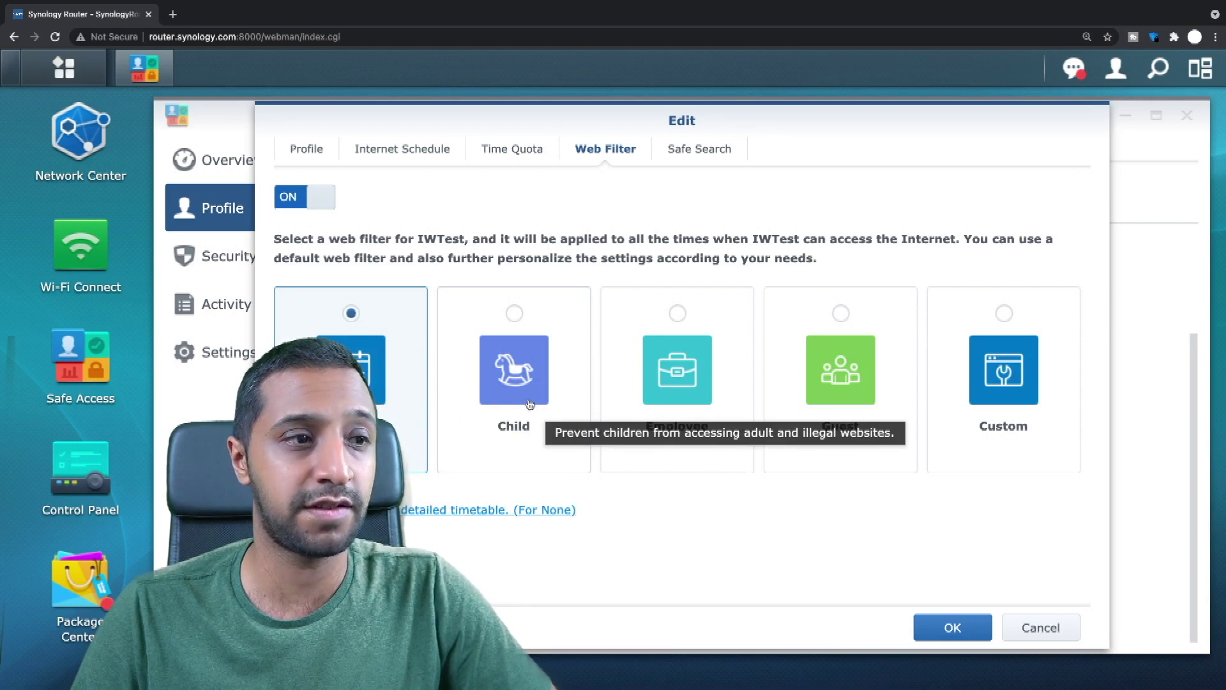
pyautogui.click(514, 365)
pyautogui.click(706, 366)
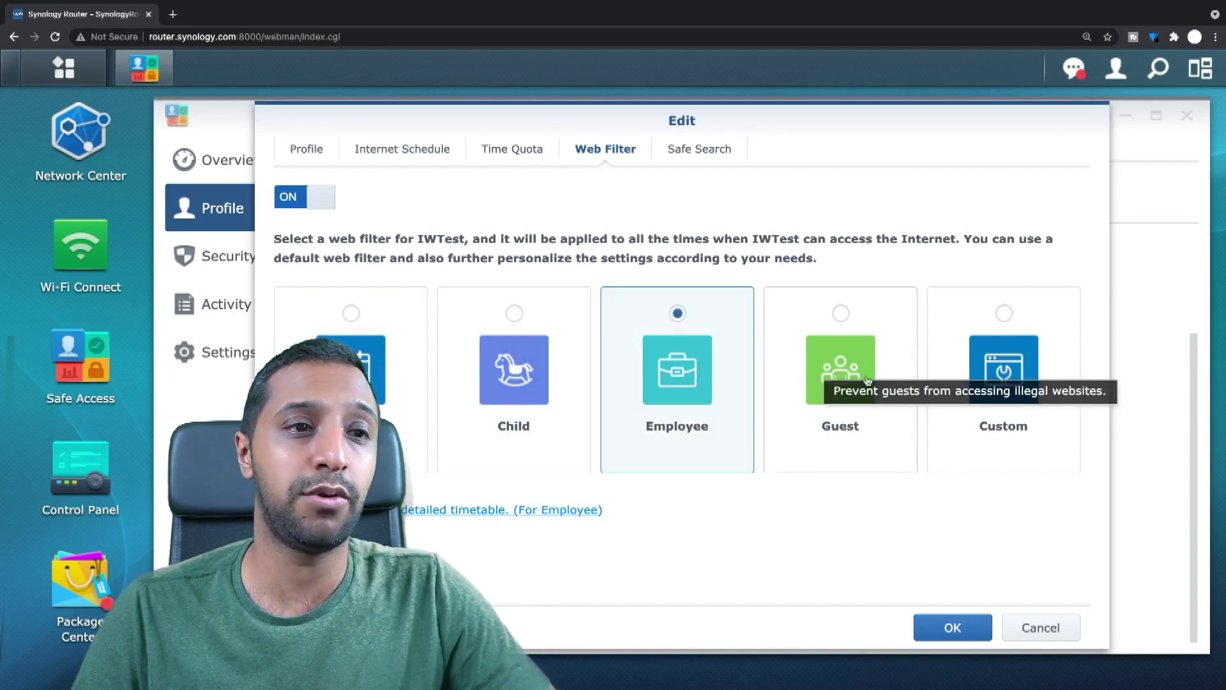
pyautogui.click(787, 367)
# Switch IWTest to a custom web filter and start a new filter named IWBlock.
pyautogui.click(987, 371)
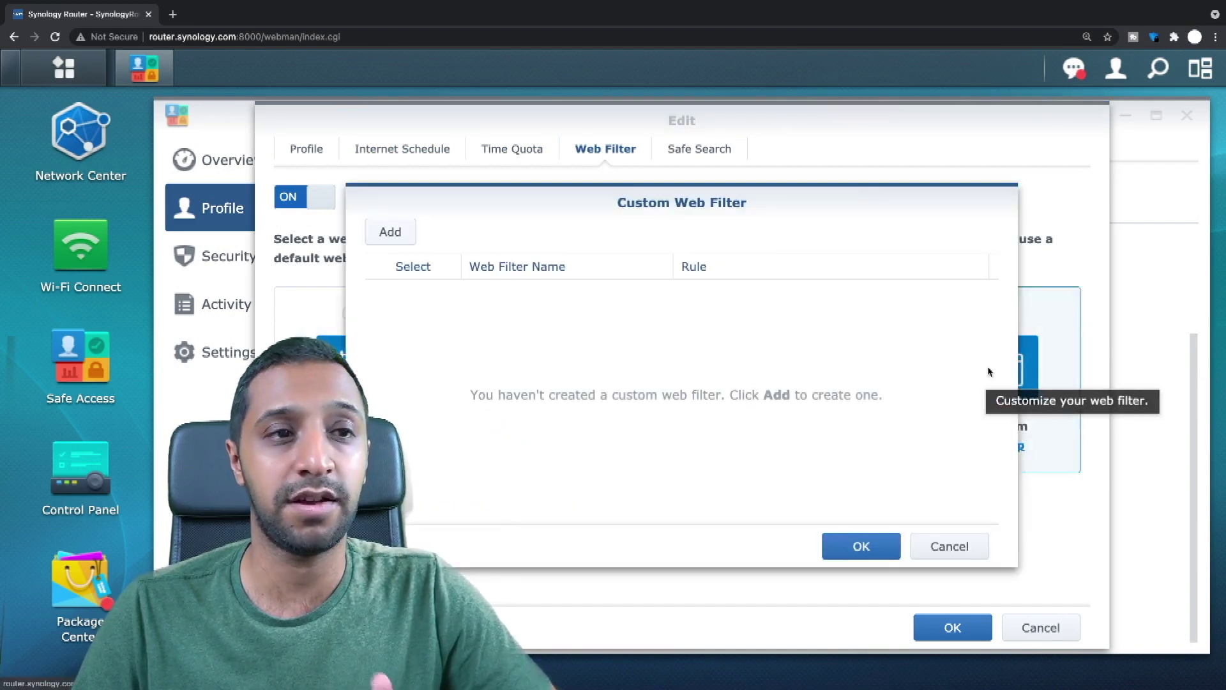
pyautogui.click(376, 231)
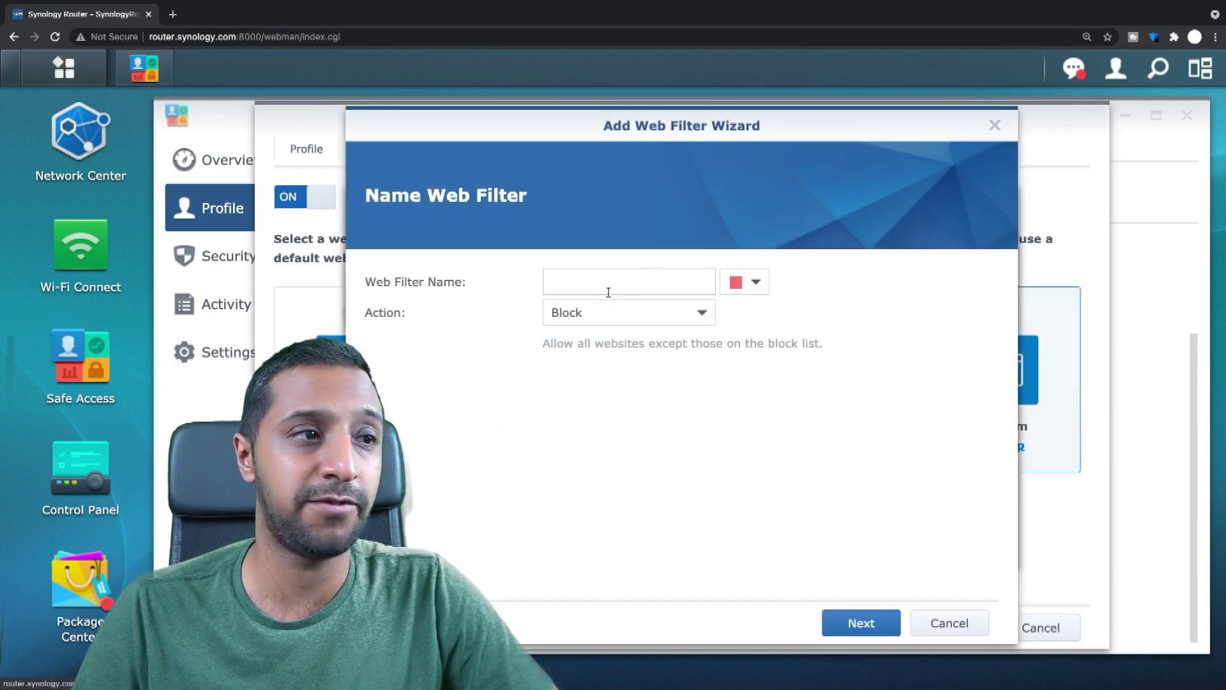
pyautogui.click(652, 281)
pyautogui.write('Test')
pyautogui.press('BackSpace')
pyautogui.press('BackSpace')
pyautogui.press('BackSpace')
pyautogui.press('BackSpace')
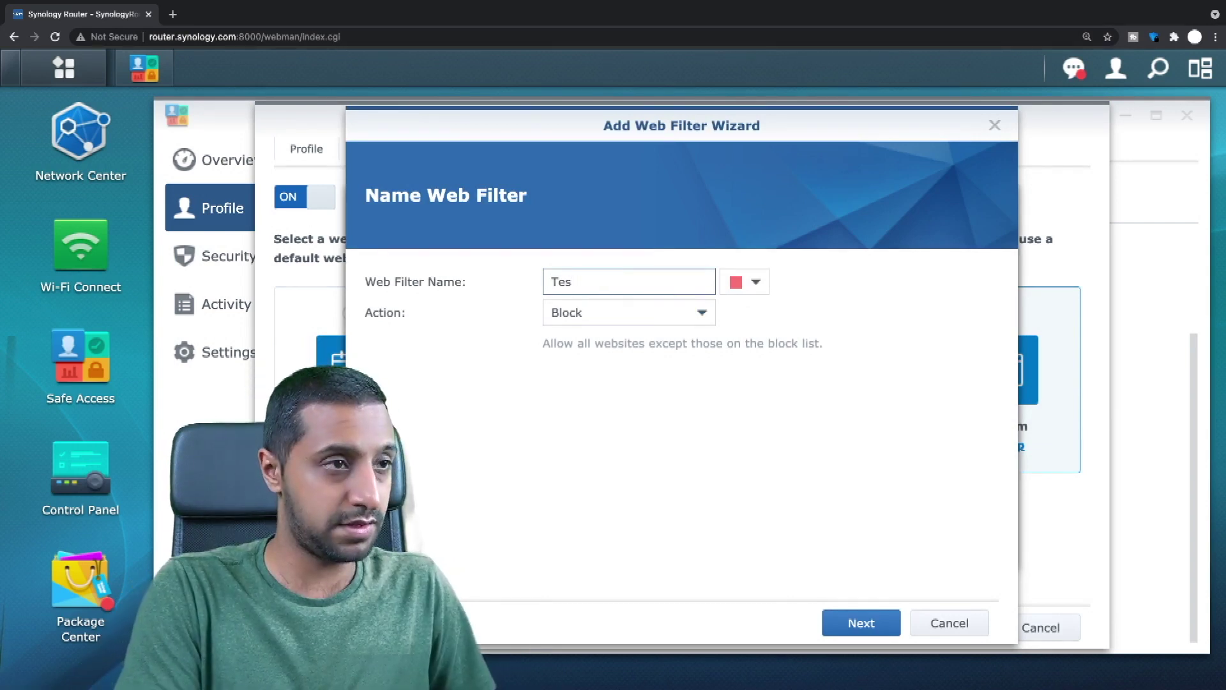
pyautogui.write('IWBlock')
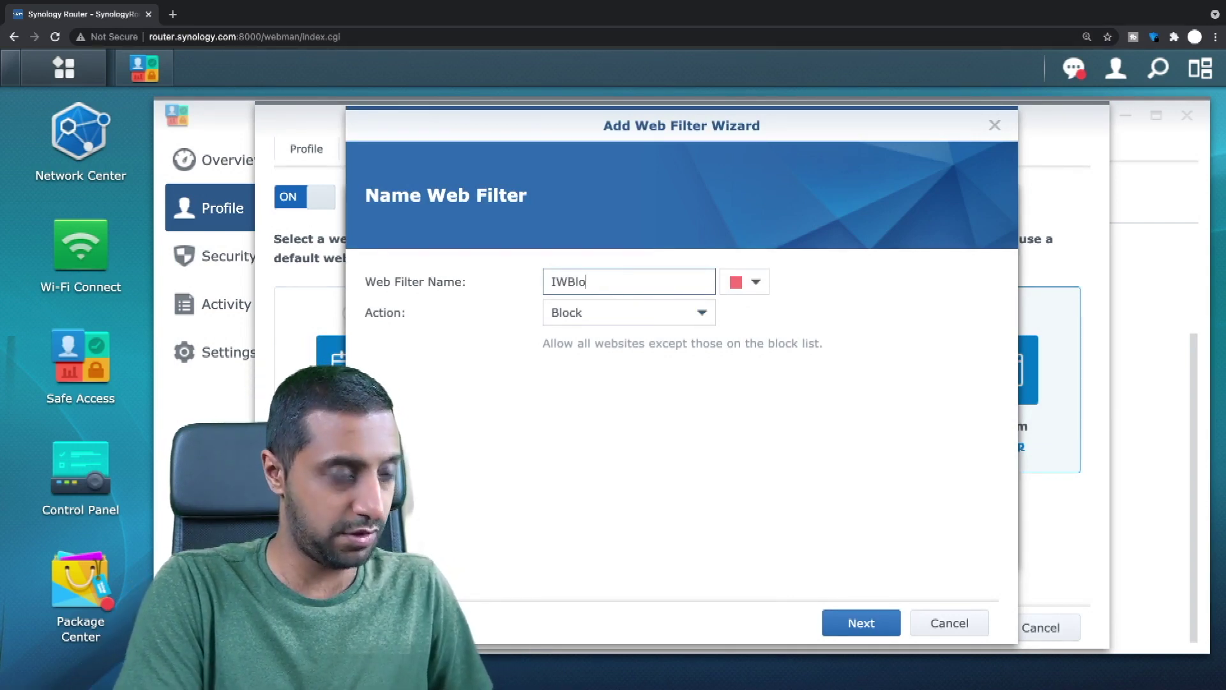
pyautogui.click(860, 623)
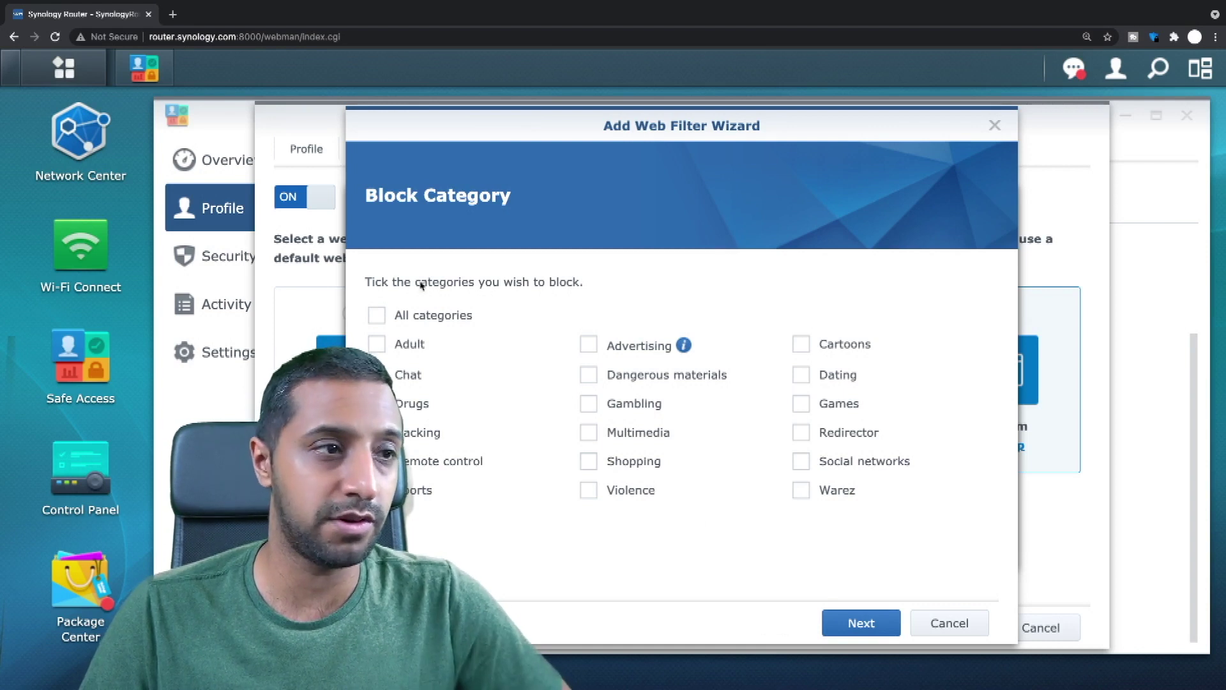
# Leave every blocking category unticked, including Social networks, and move on to the block list.
pyautogui.click(377, 315)
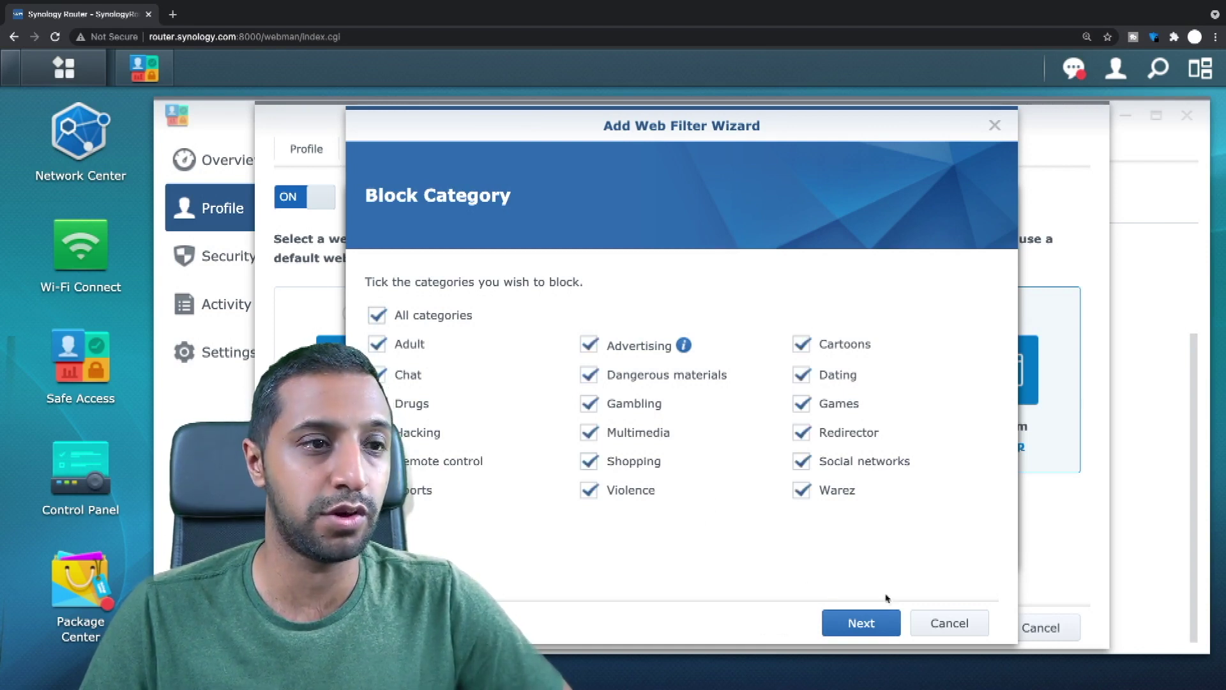
pyautogui.click(378, 317)
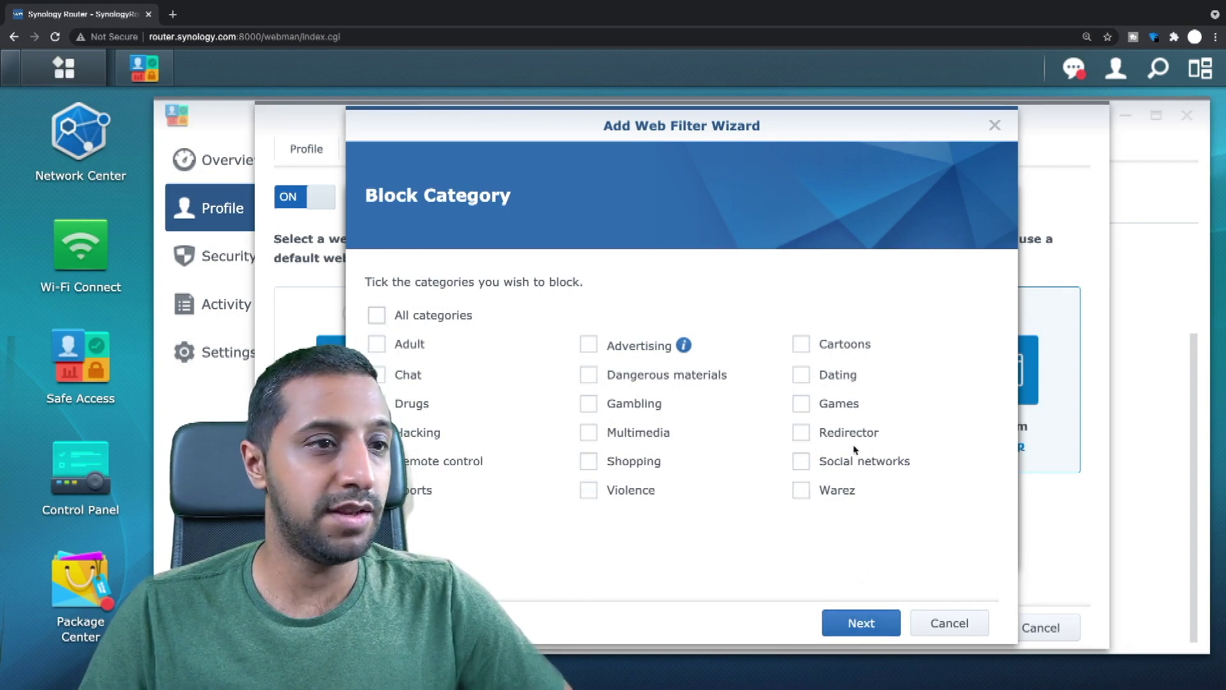
pyautogui.click(802, 461)
pyautogui.click(880, 632)
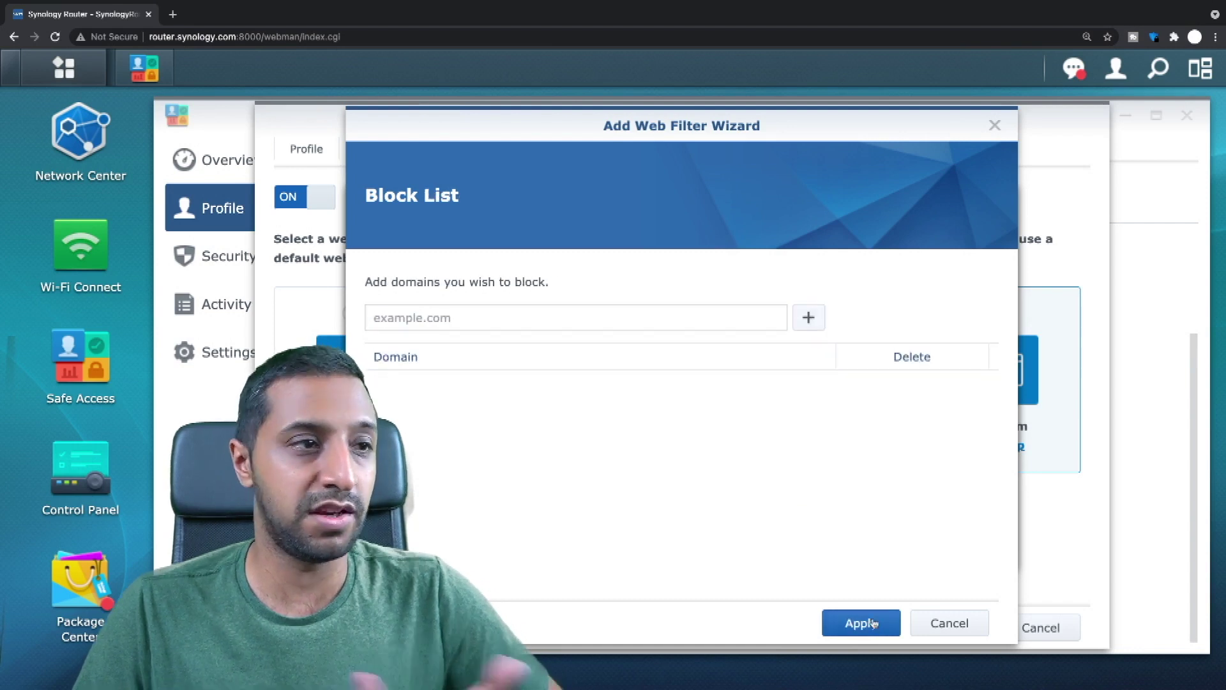
pyautogui.click(513, 317)
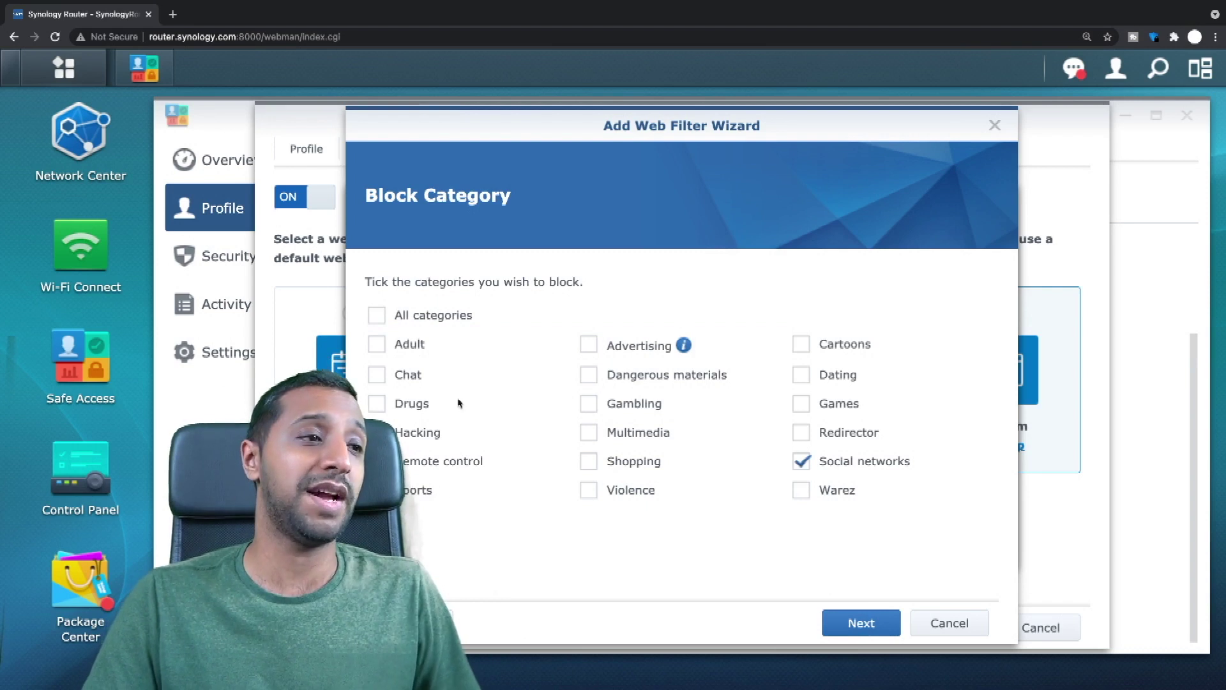
pyautogui.click(802, 464)
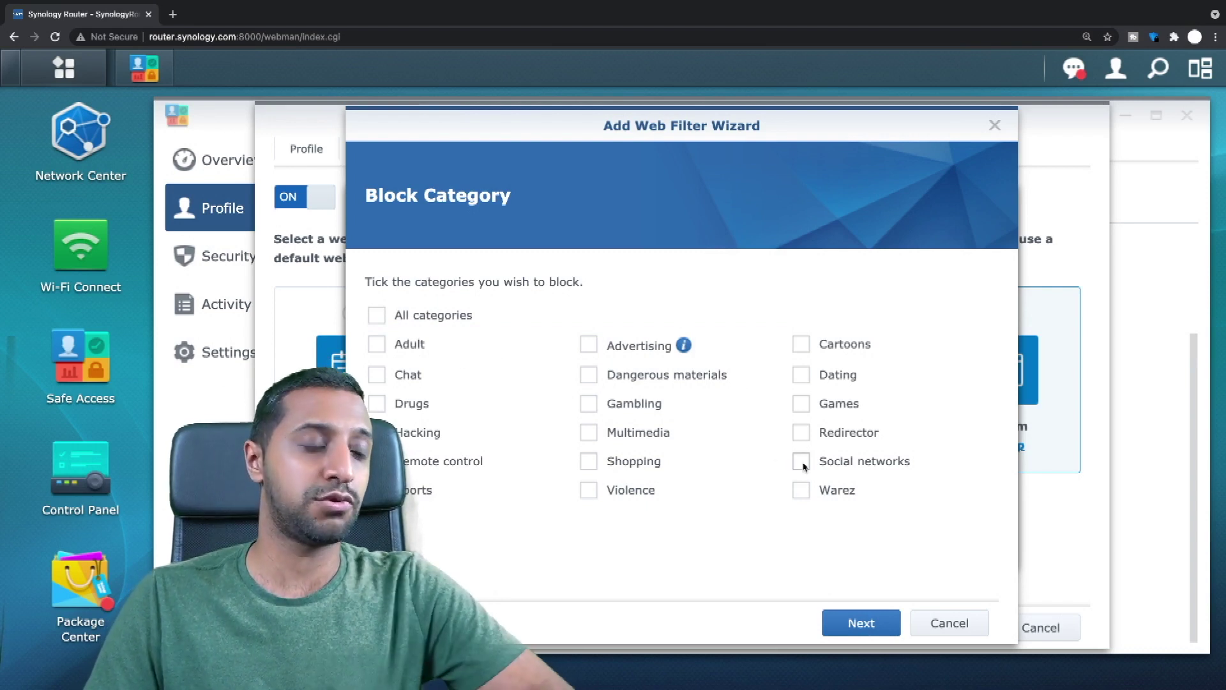
pyautogui.click(861, 622)
# Add bbc.co.uk and facebook.com to IWBlock's block list, confirm the filter, and view Safe Search.
pyautogui.click(492, 326)
pyautogui.write('bb')
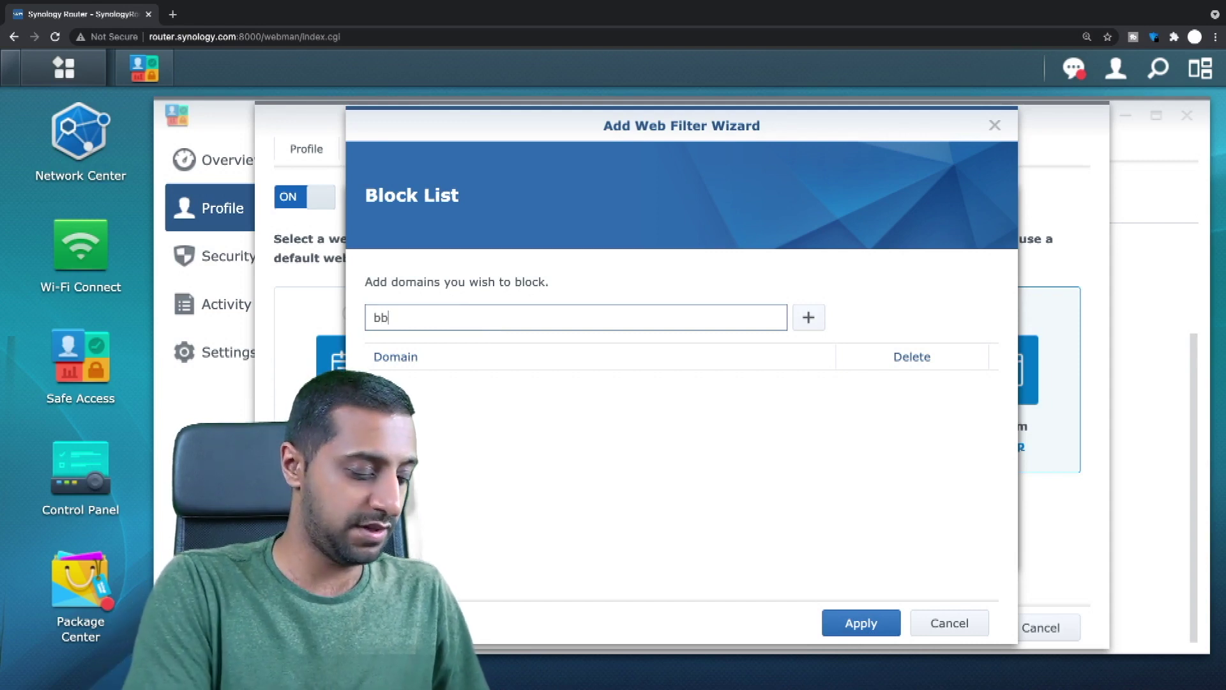
pyautogui.write('c.co.')
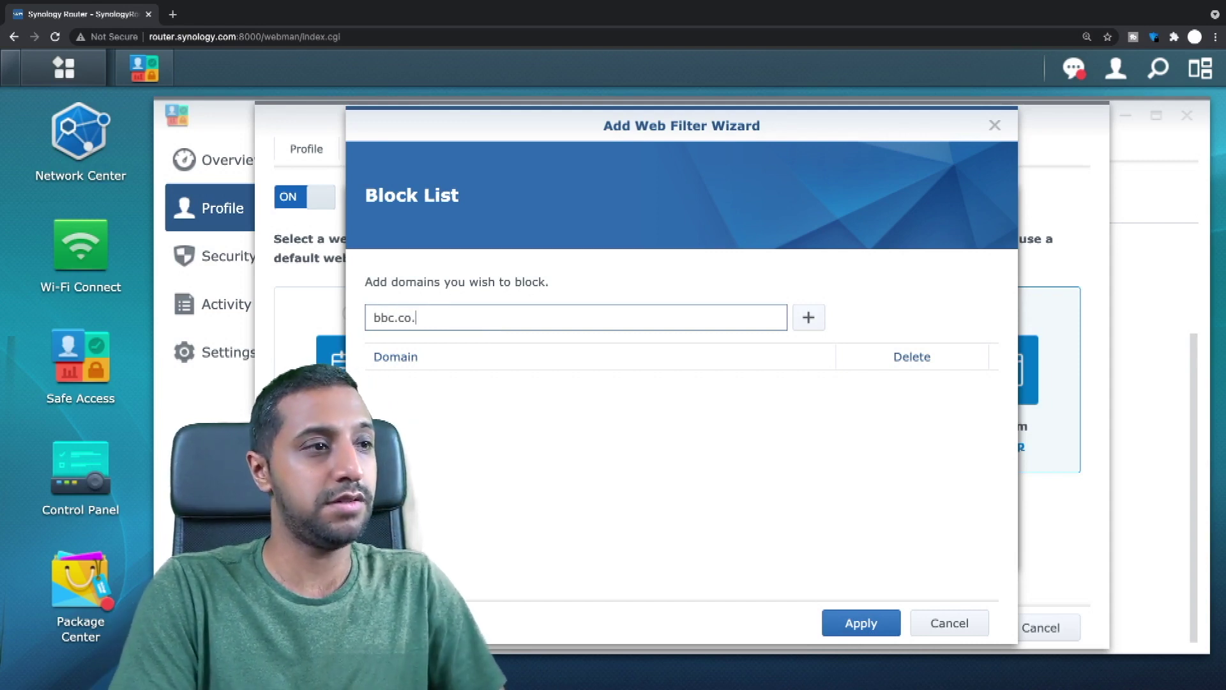
pyautogui.write('uk')
pyautogui.click(808, 318)
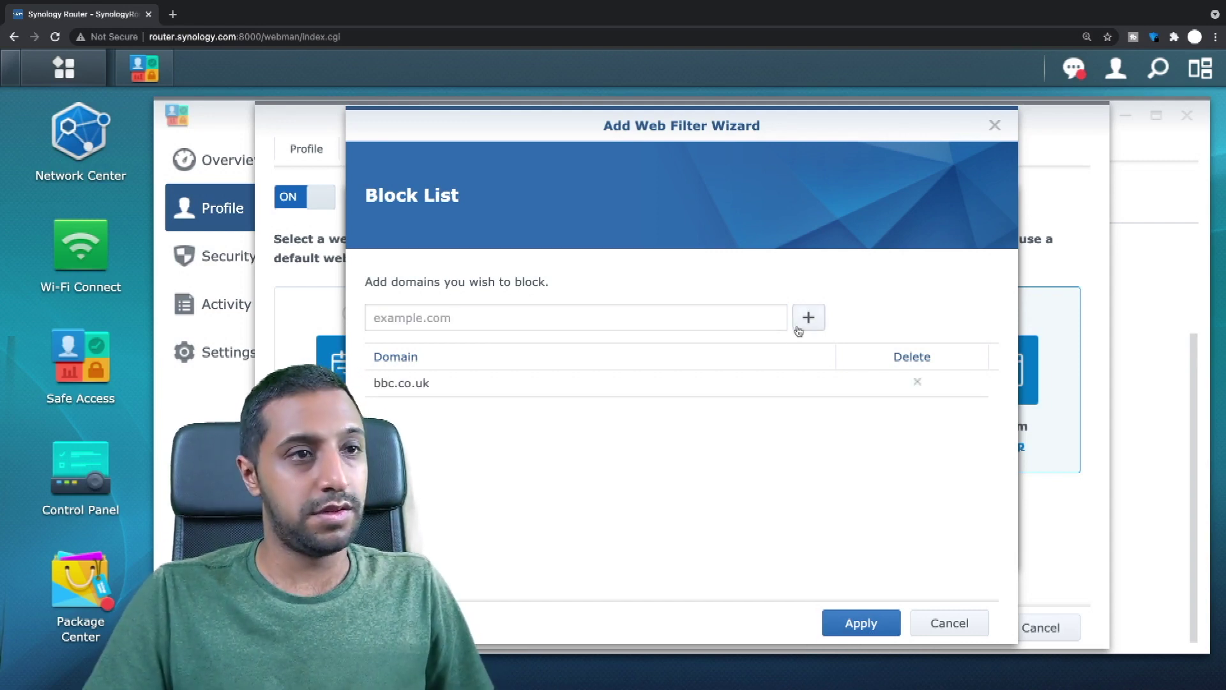
pyautogui.click(579, 318)
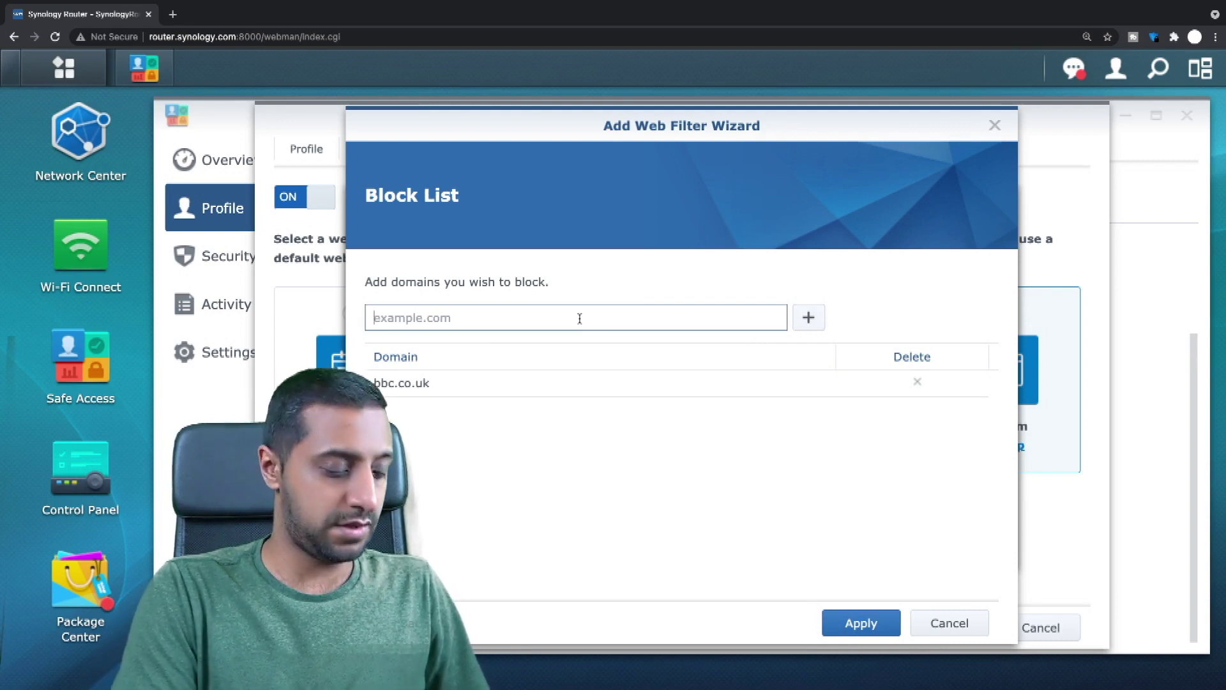
pyautogui.write('facebook.')
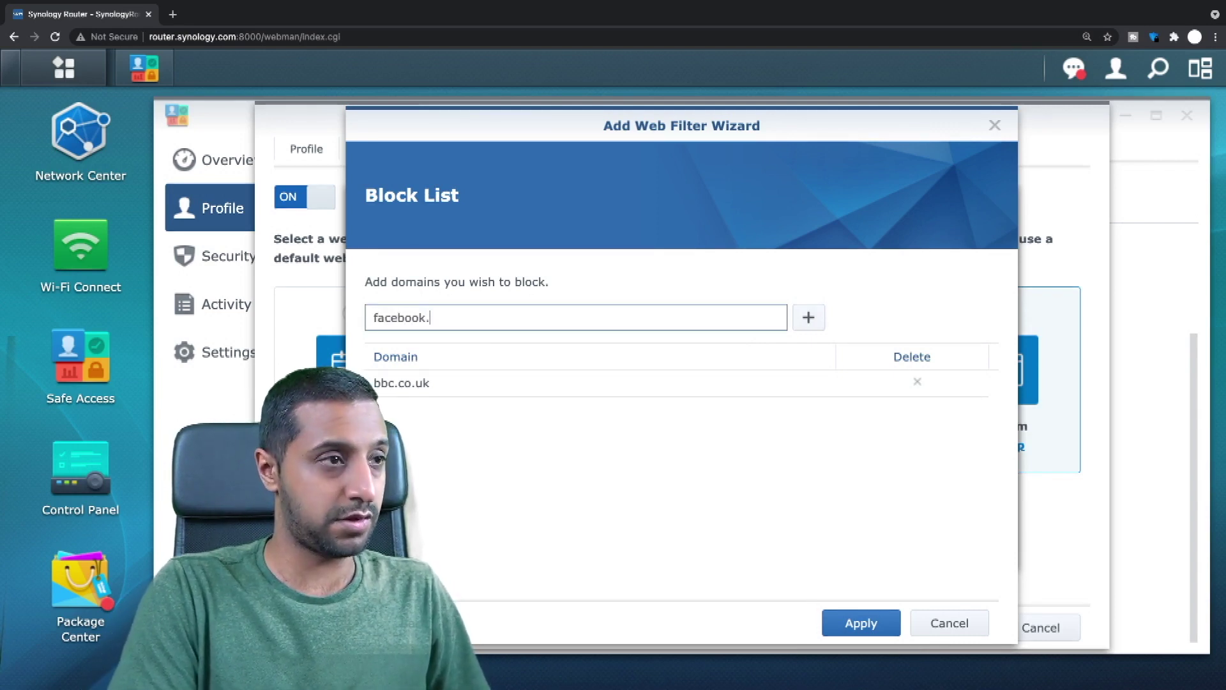
pyautogui.write('com')
pyautogui.press('Return')
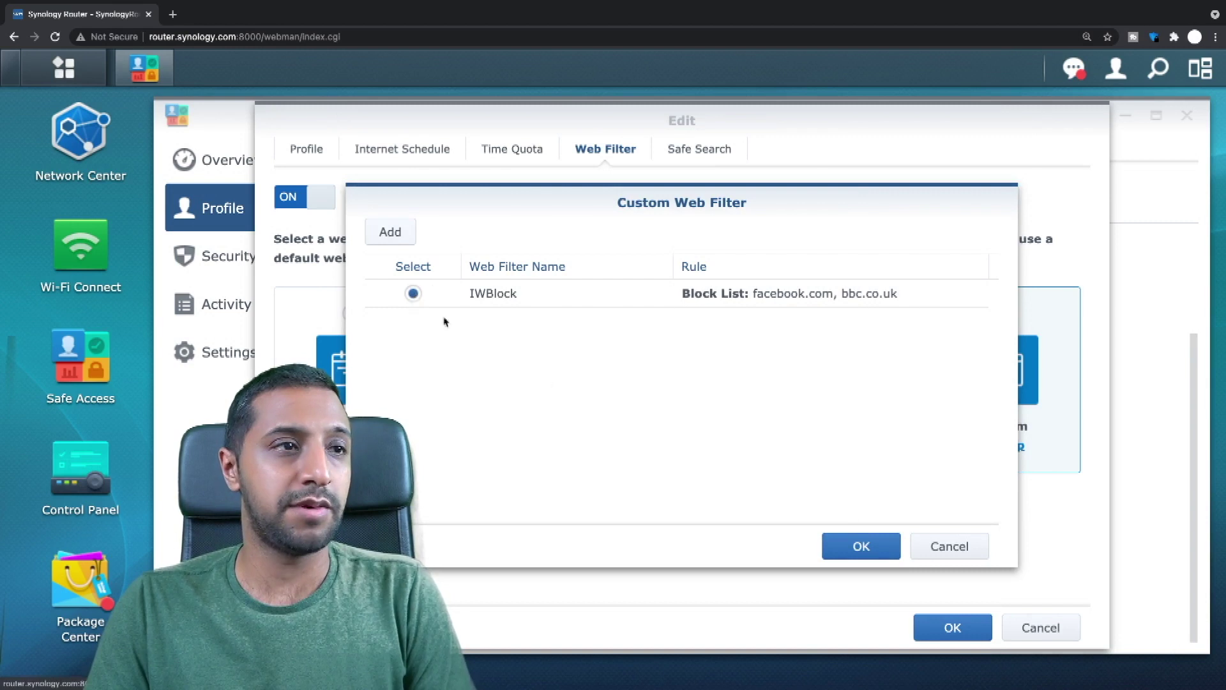
pyautogui.click(862, 546)
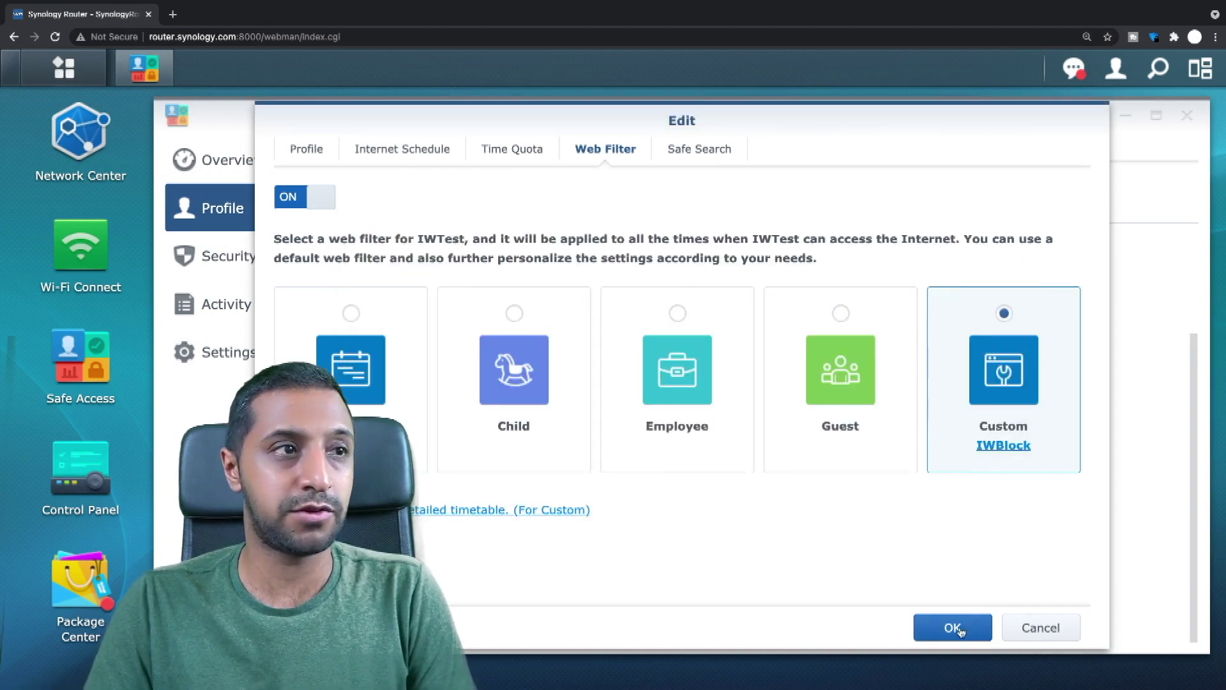
pyautogui.click(706, 140)
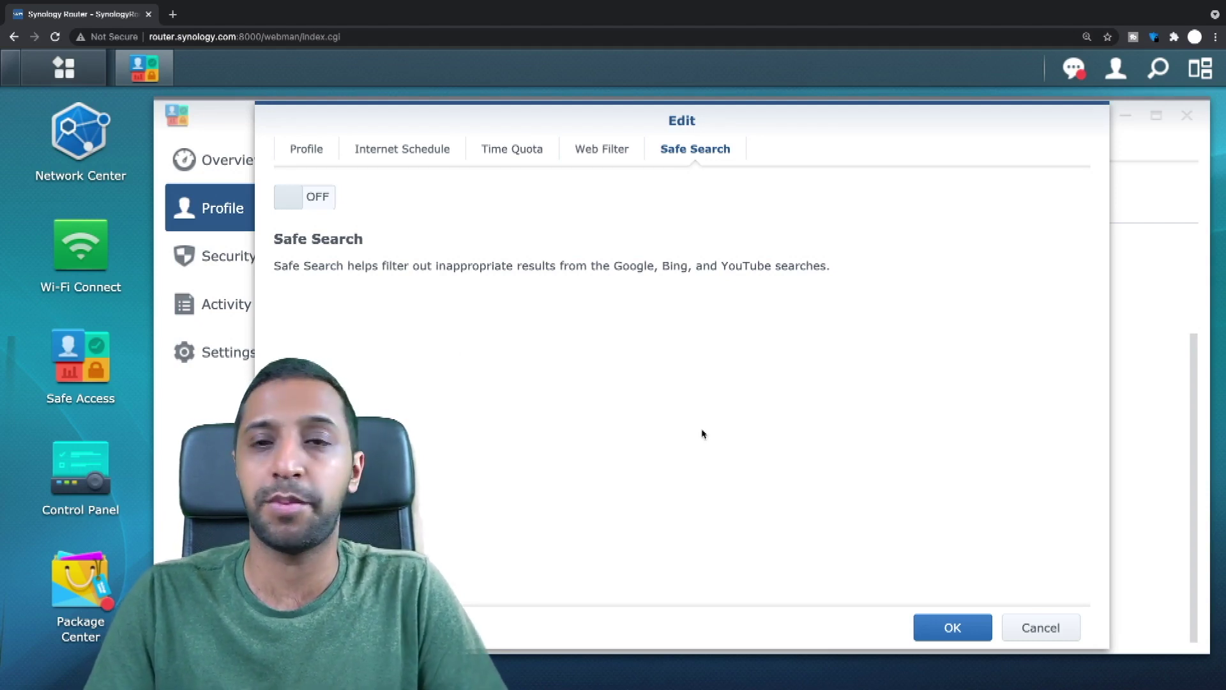
# Save the IWTest profile with IWBlock and Safe Search off, then start a new browser tab.
pyautogui.click(969, 631)
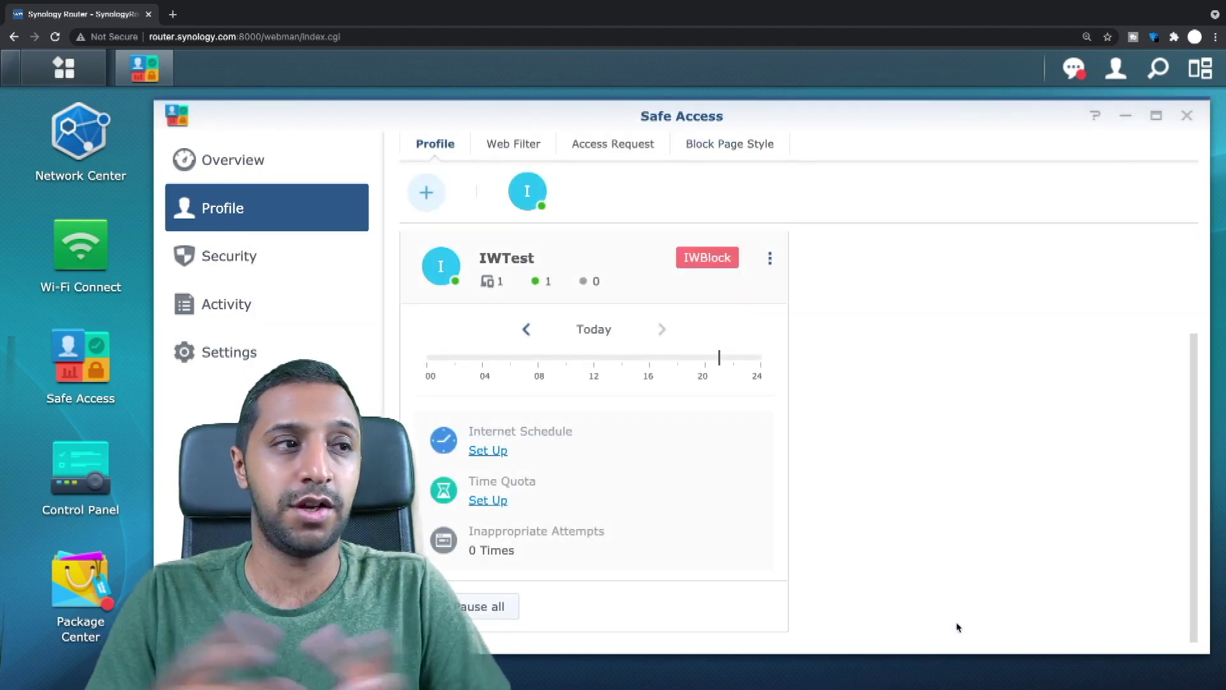
pyautogui.click(172, 14)
# Load bbc.co.uk, see it blocked, and submit an access request.
pyautogui.write('bbc.co')
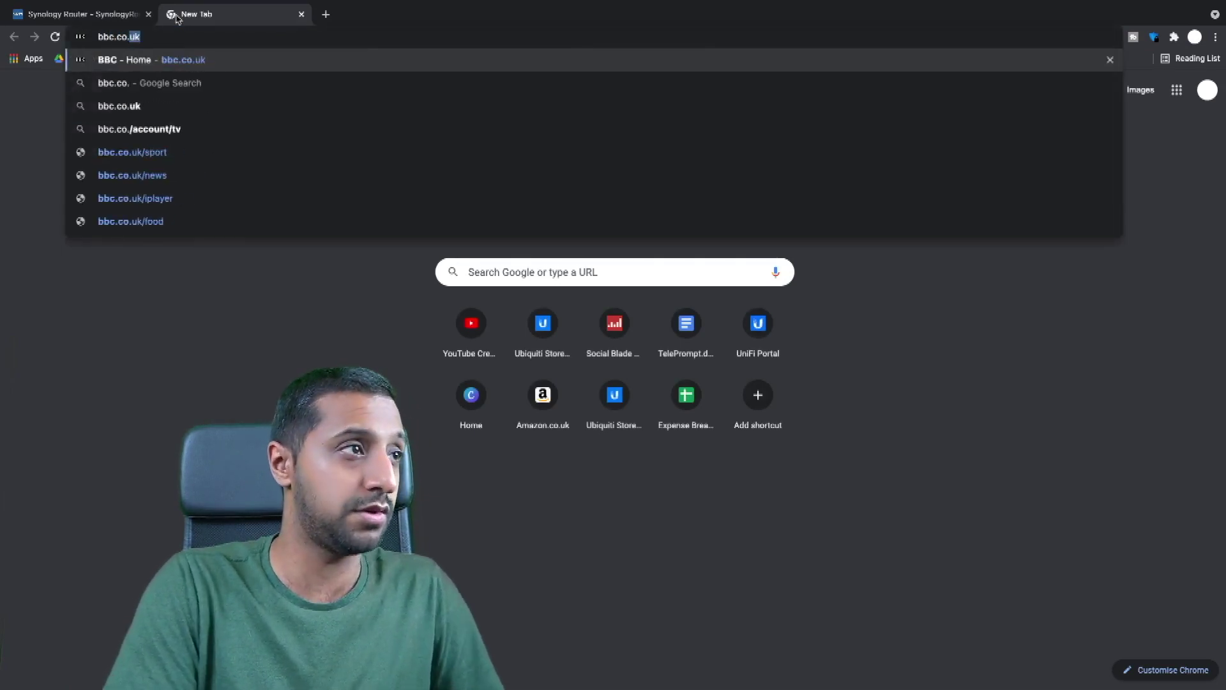
pyautogui.press('Return')
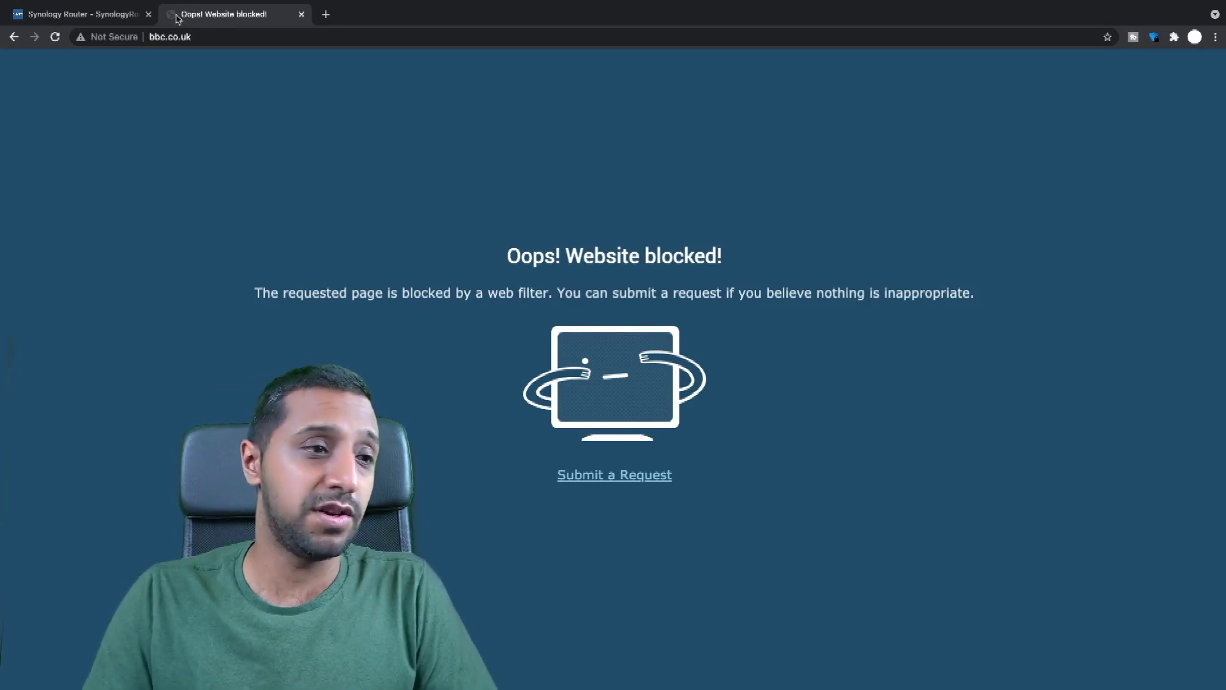
pyautogui.click(609, 483)
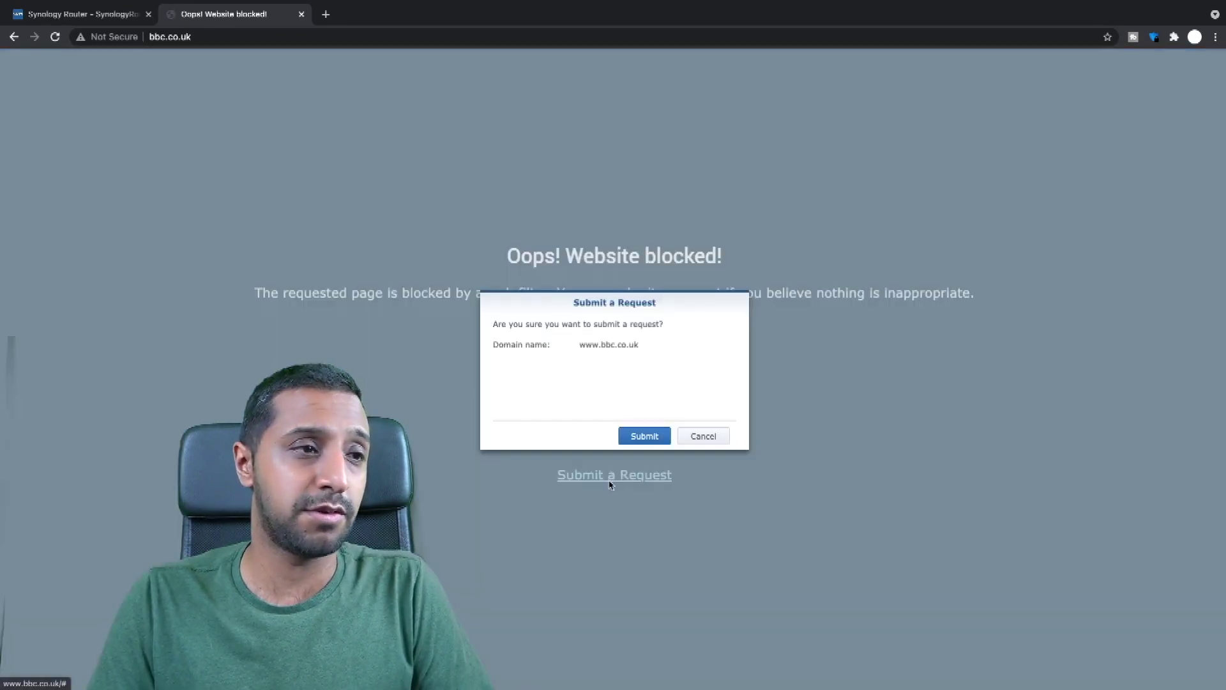
pyautogui.click(644, 437)
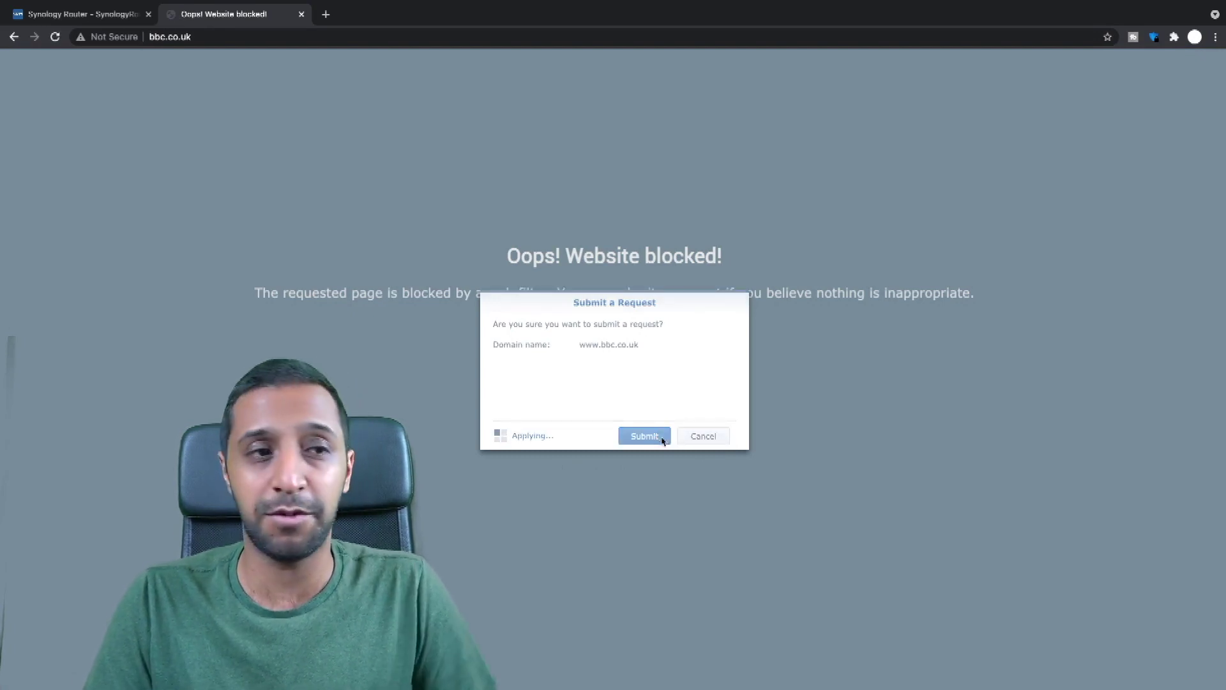
# Confirm facebook.com also won't load, then close the test tab to return to SRM.
pyautogui.click(219, 38)
pyautogui.hotkey('ctrl', 'a')
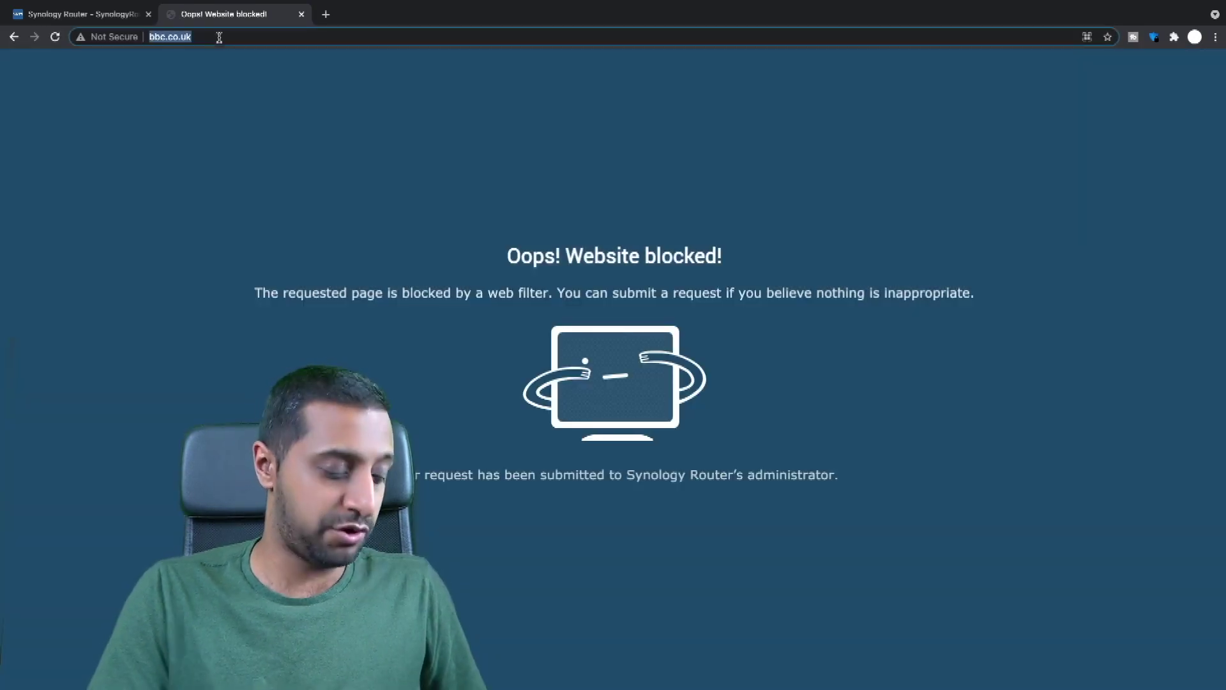
pyautogui.write('fac')
pyautogui.press('BackSpace')
pyautogui.press('BackSpace')
pyautogui.write('cebook.com')
pyautogui.press('Return')
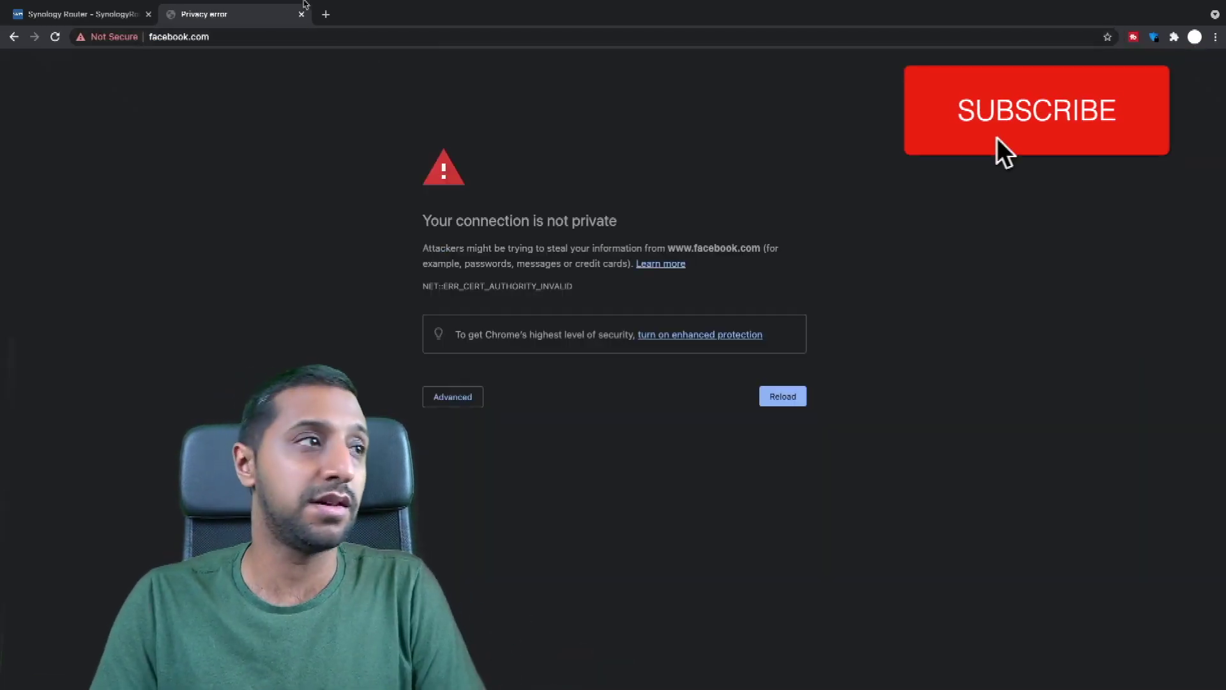
pyautogui.click(301, 15)
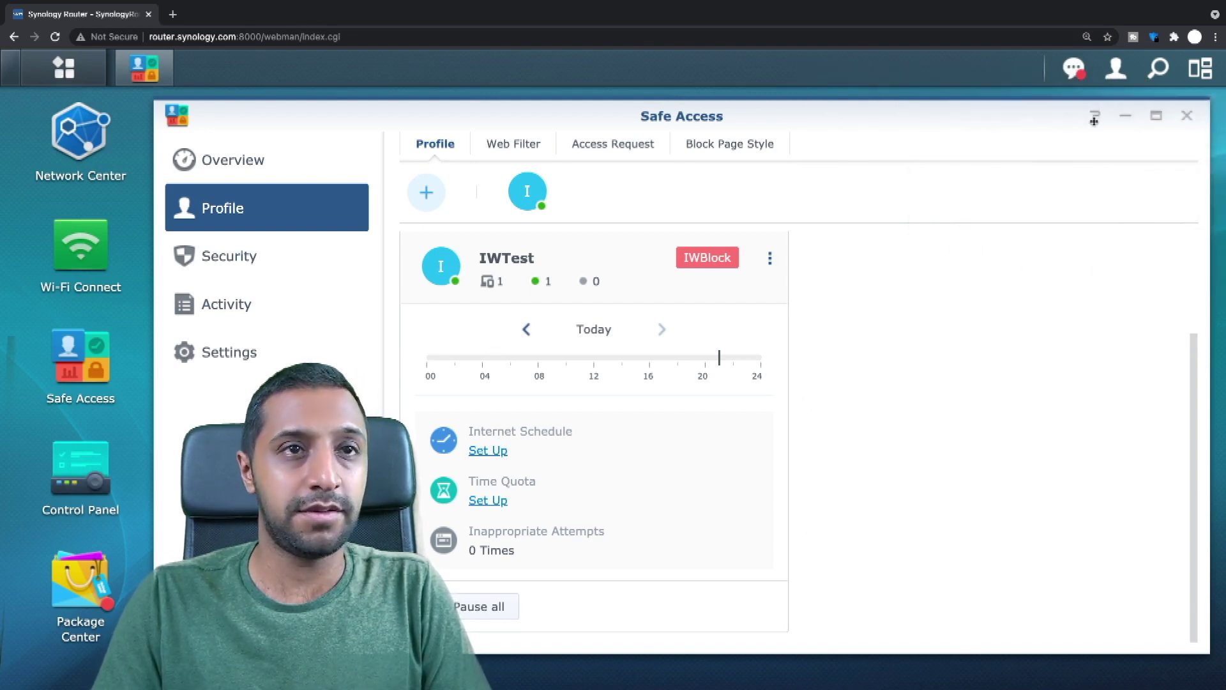
# Review all SRM notifications in the full notifications window.
pyautogui.click(1073, 69)
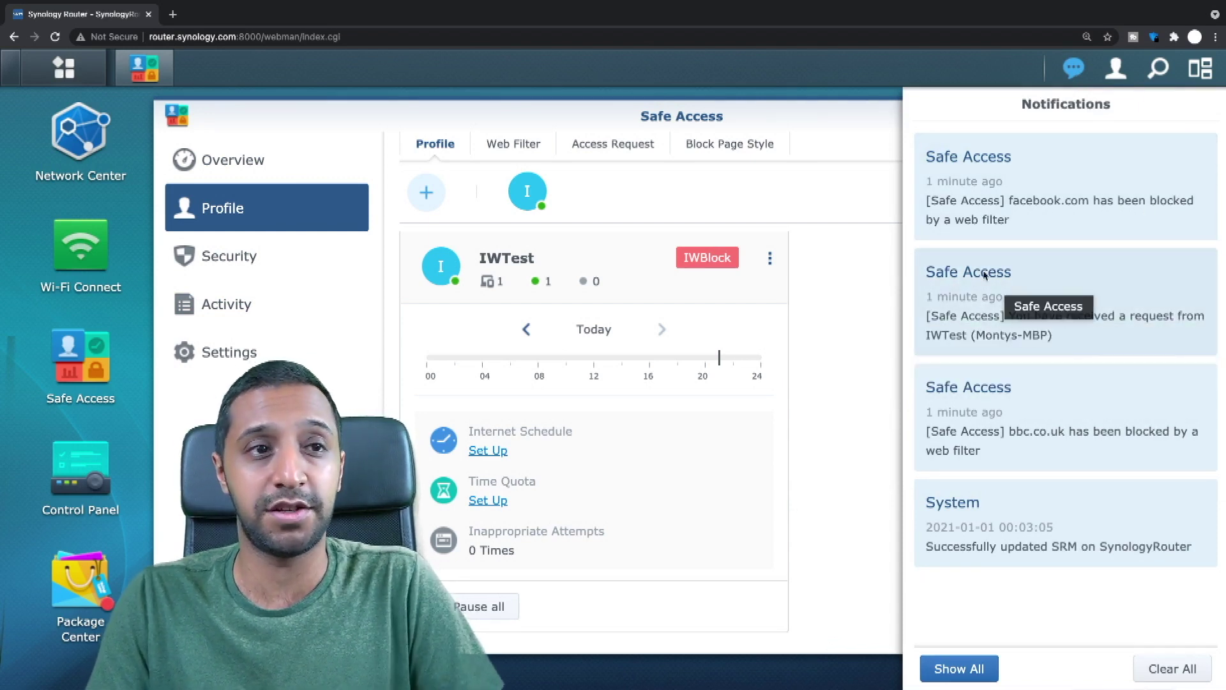
pyautogui.click(960, 667)
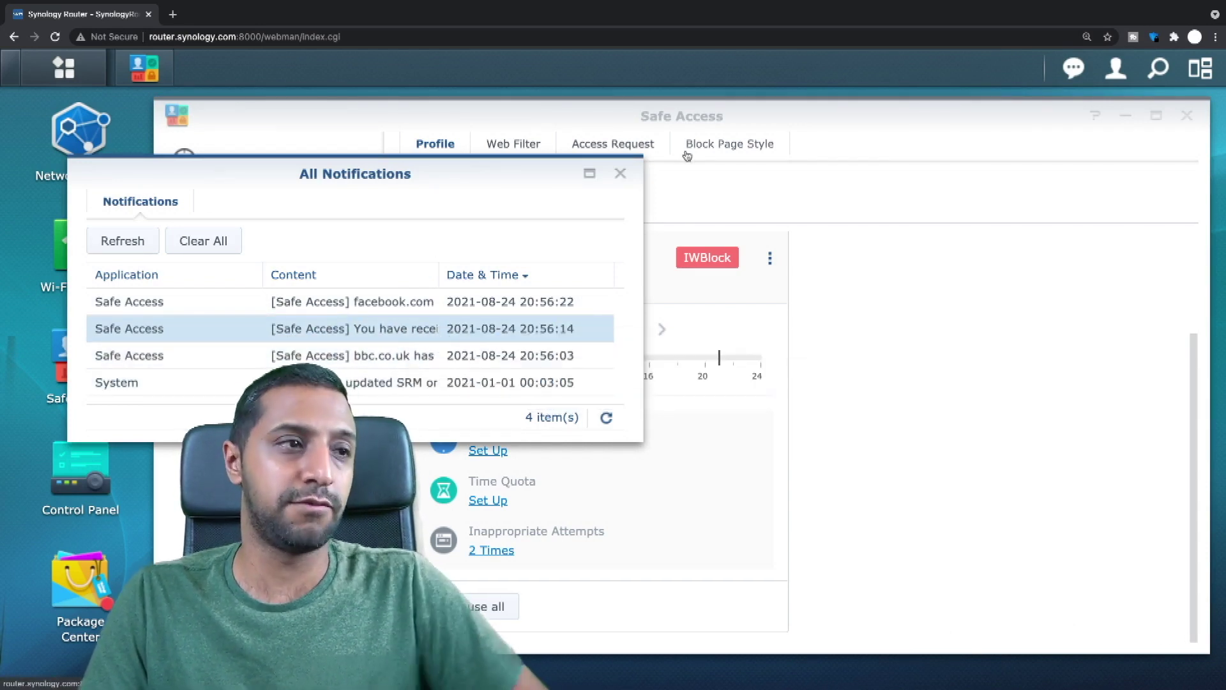
pyautogui.click(616, 176)
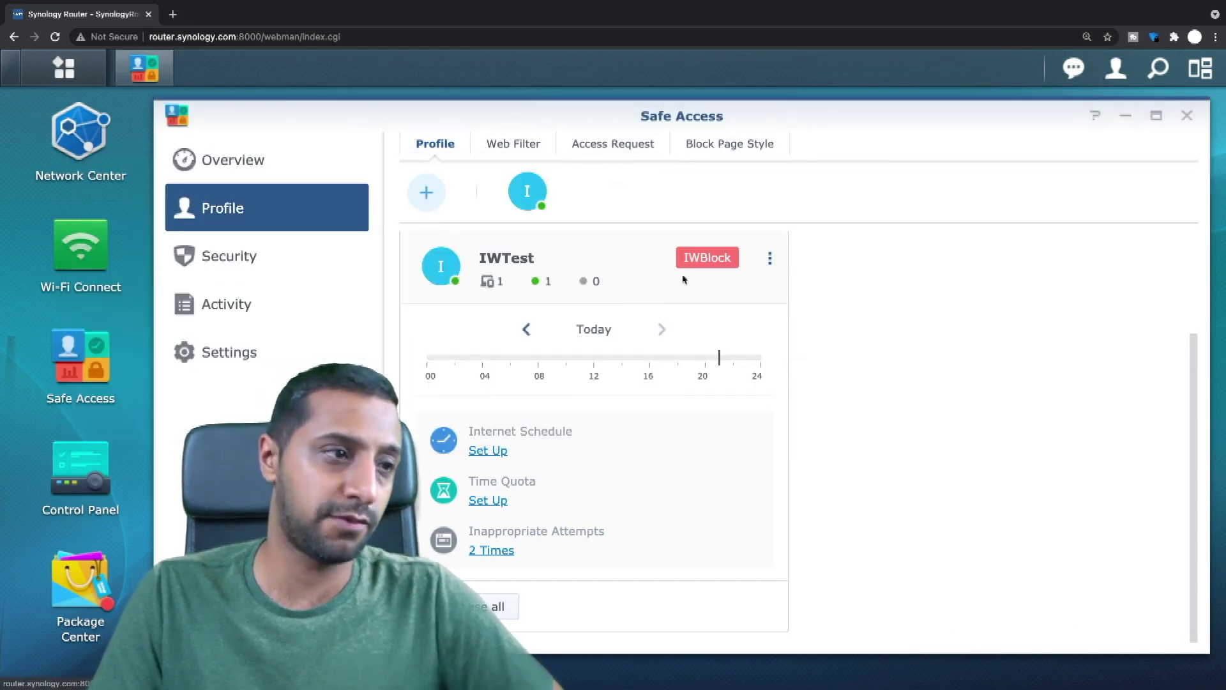
# Check IWTest's two inappropriate attempts, then view the pending access requests.
pyautogui.click(504, 551)
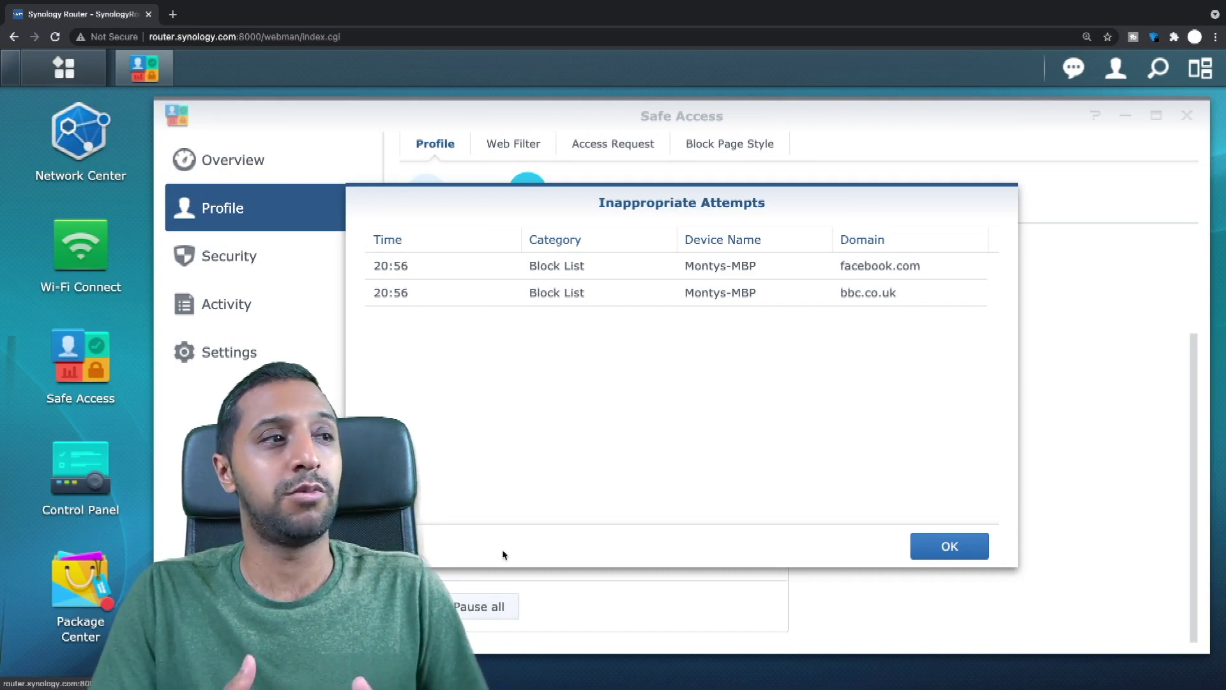
pyautogui.click(948, 548)
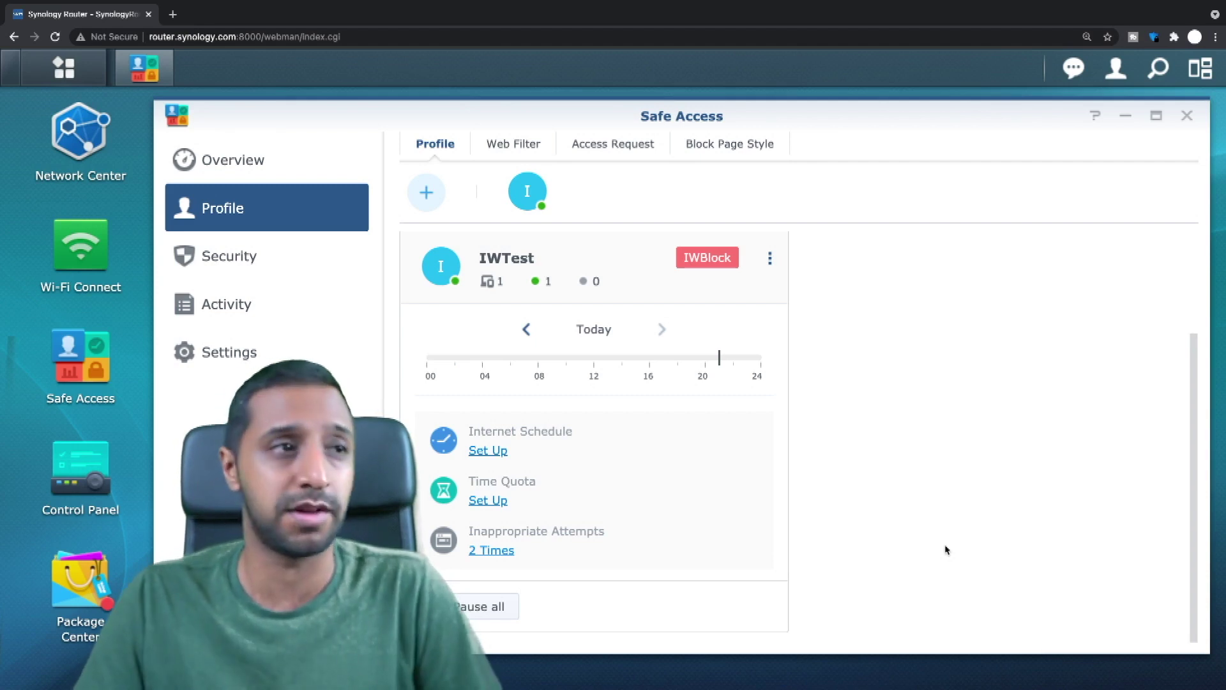
pyautogui.click(603, 146)
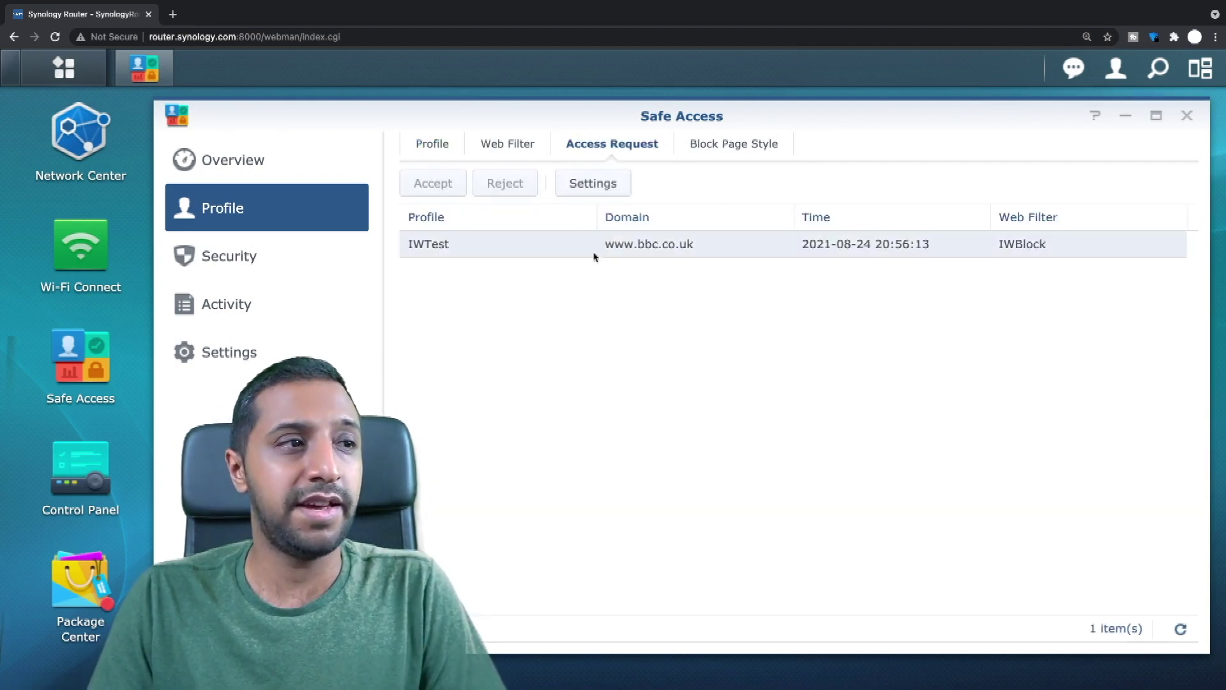
pyautogui.click(594, 255)
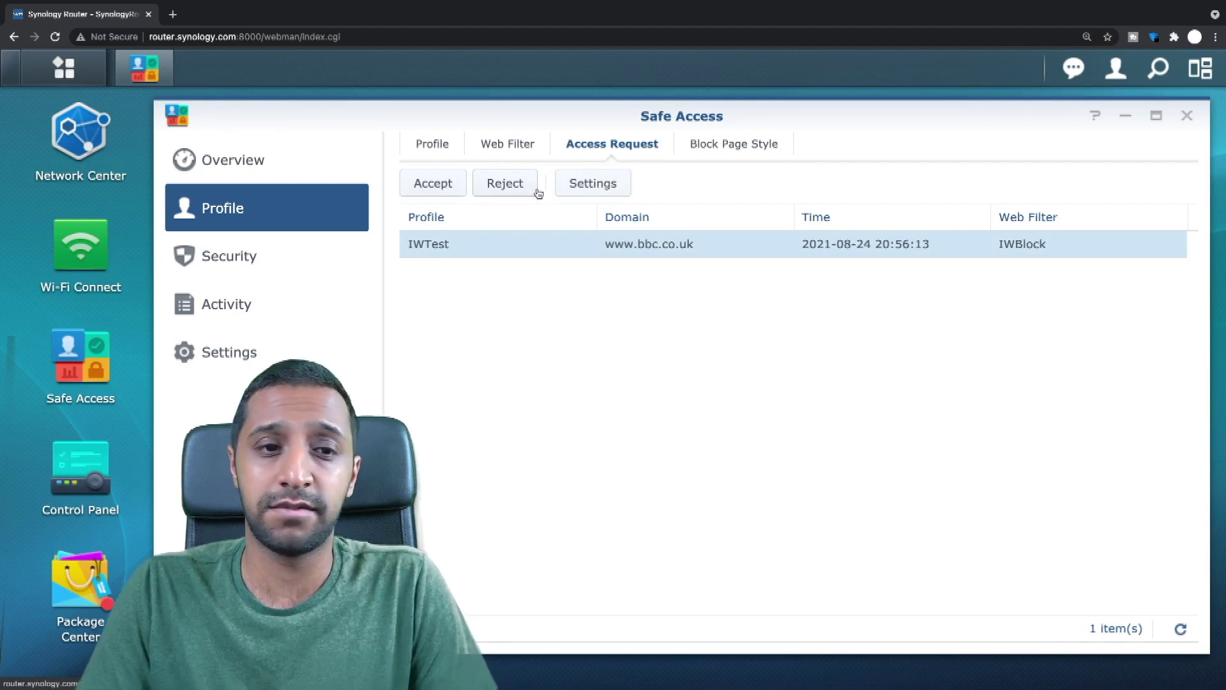
pyautogui.click(772, 152)
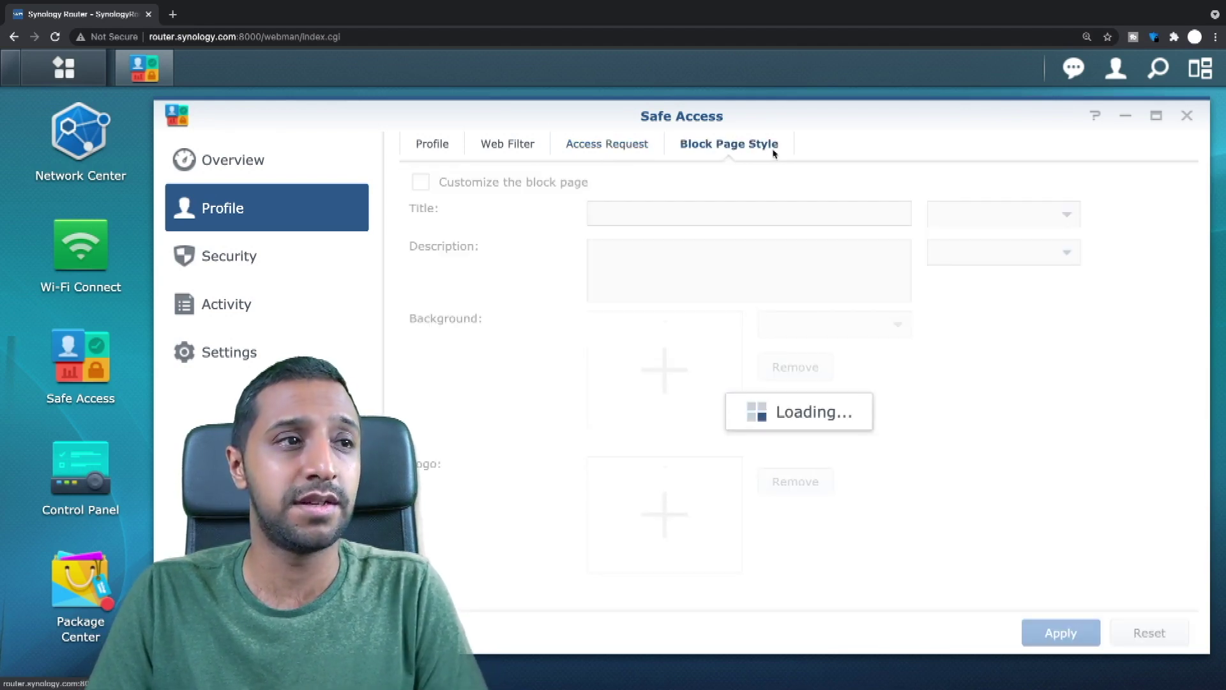
pyautogui.click(546, 187)
pyautogui.click(546, 187)
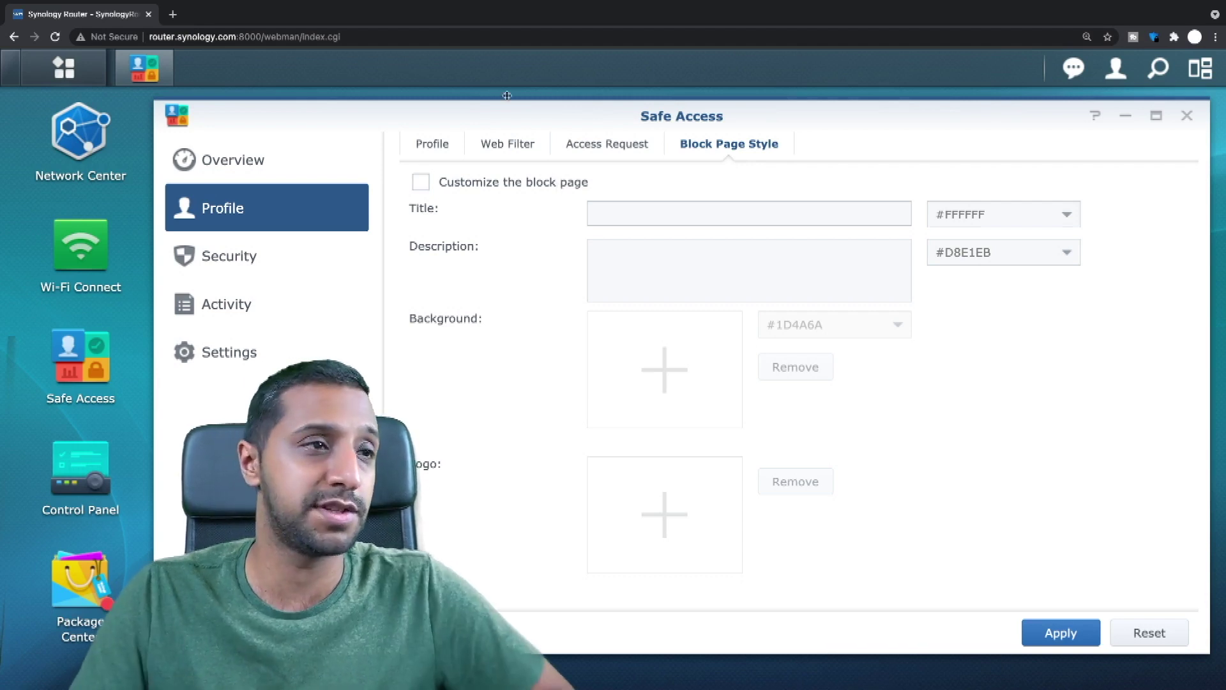
pyautogui.click(248, 257)
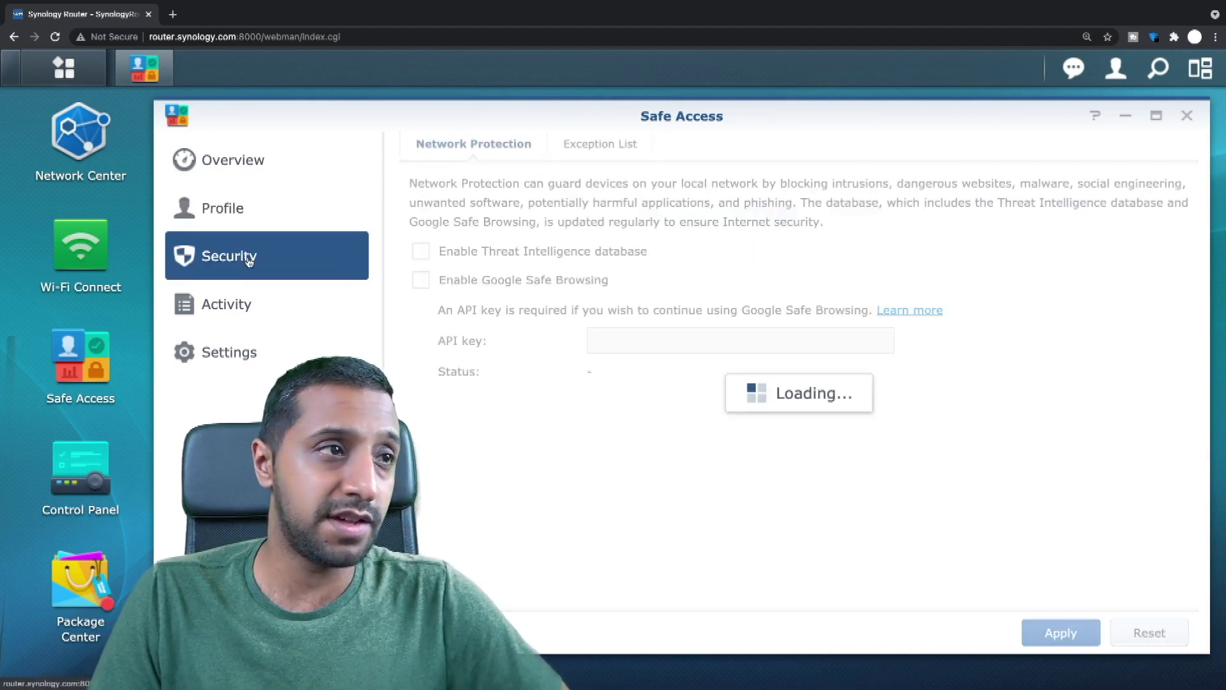
pyautogui.click(228, 351)
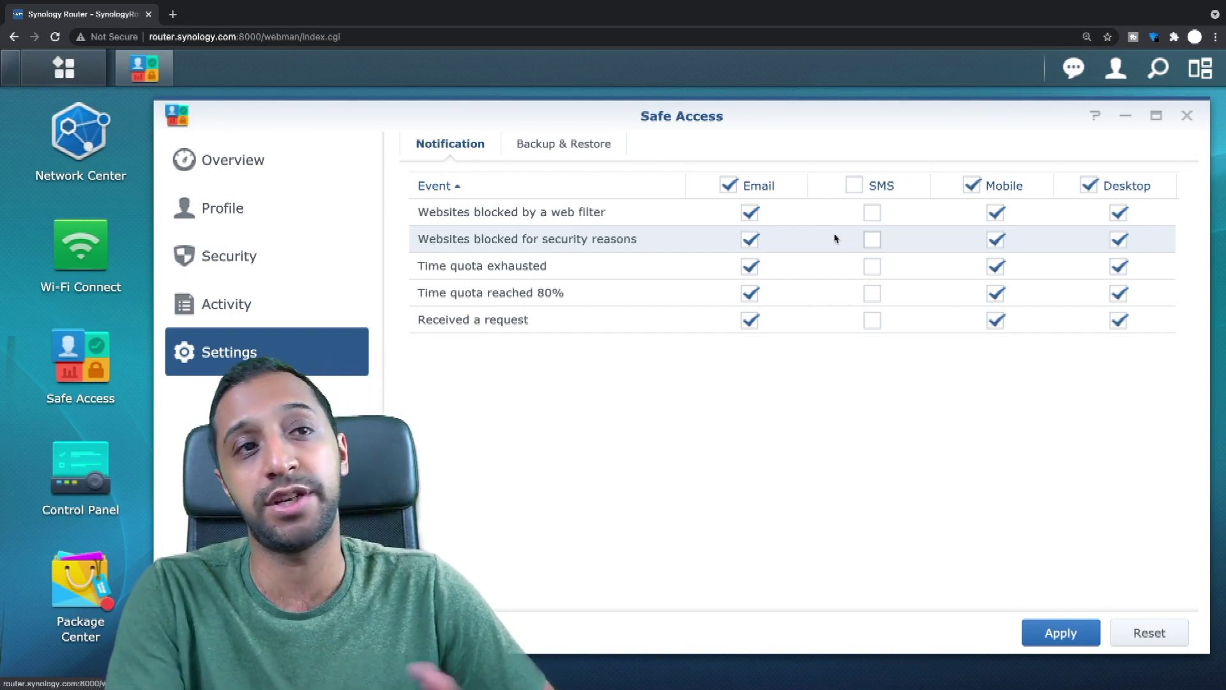
pyautogui.click(574, 149)
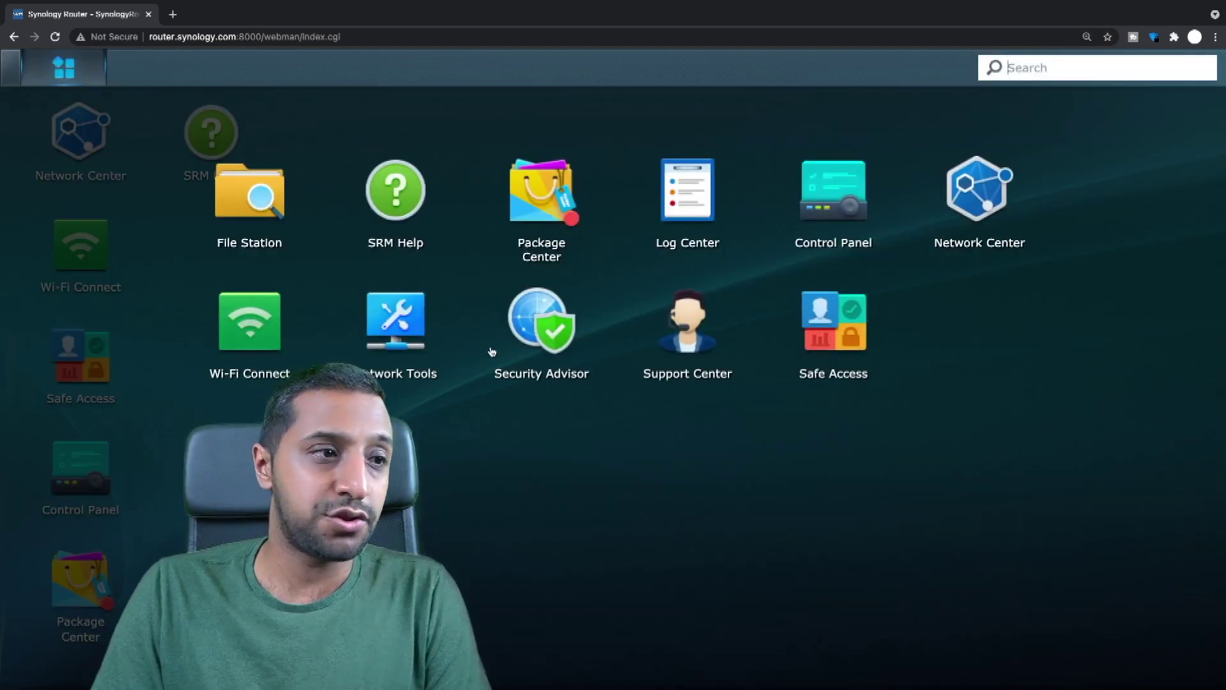
# Open File Station and try creating a new shared folder, finding no storage available.
pyautogui.click(262, 208)
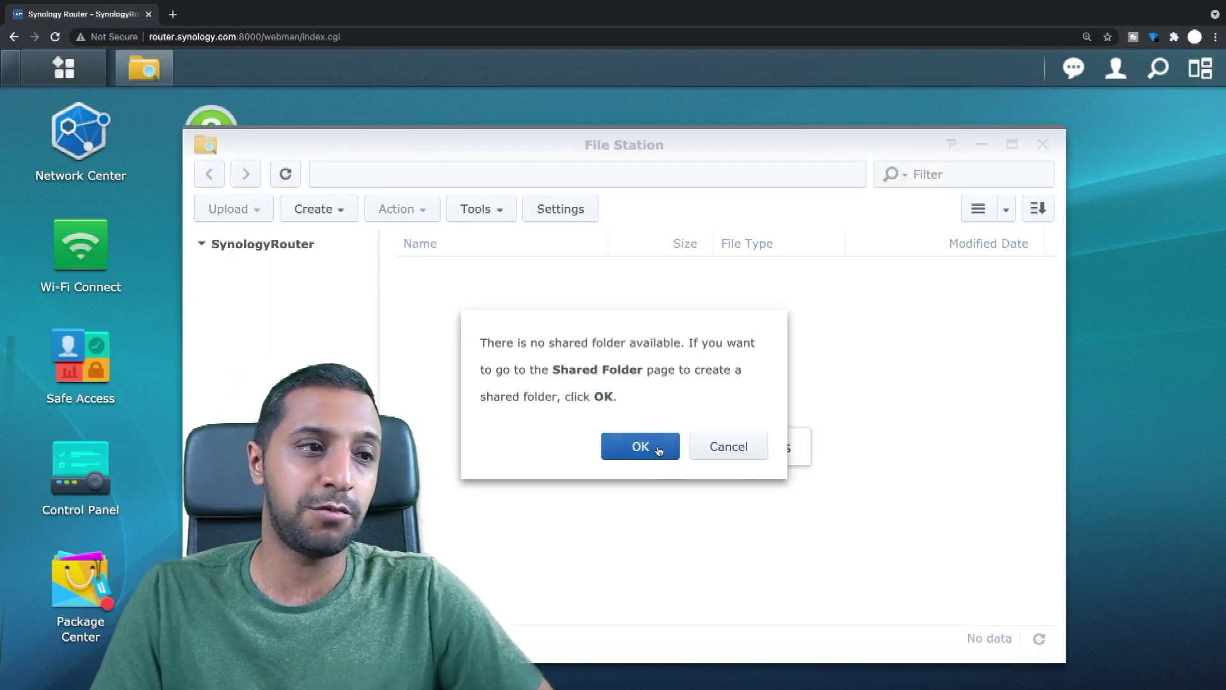
pyautogui.click(640, 447)
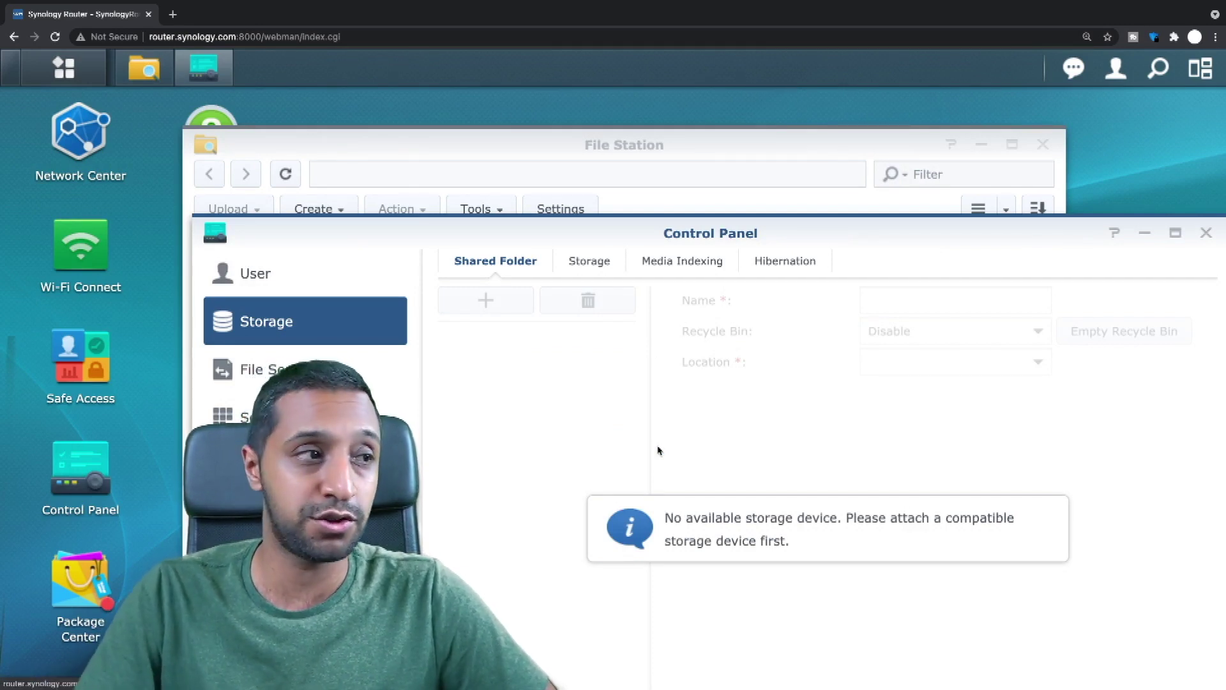
pyautogui.moveTo(778, 216); pyautogui.dragTo(753, 129)
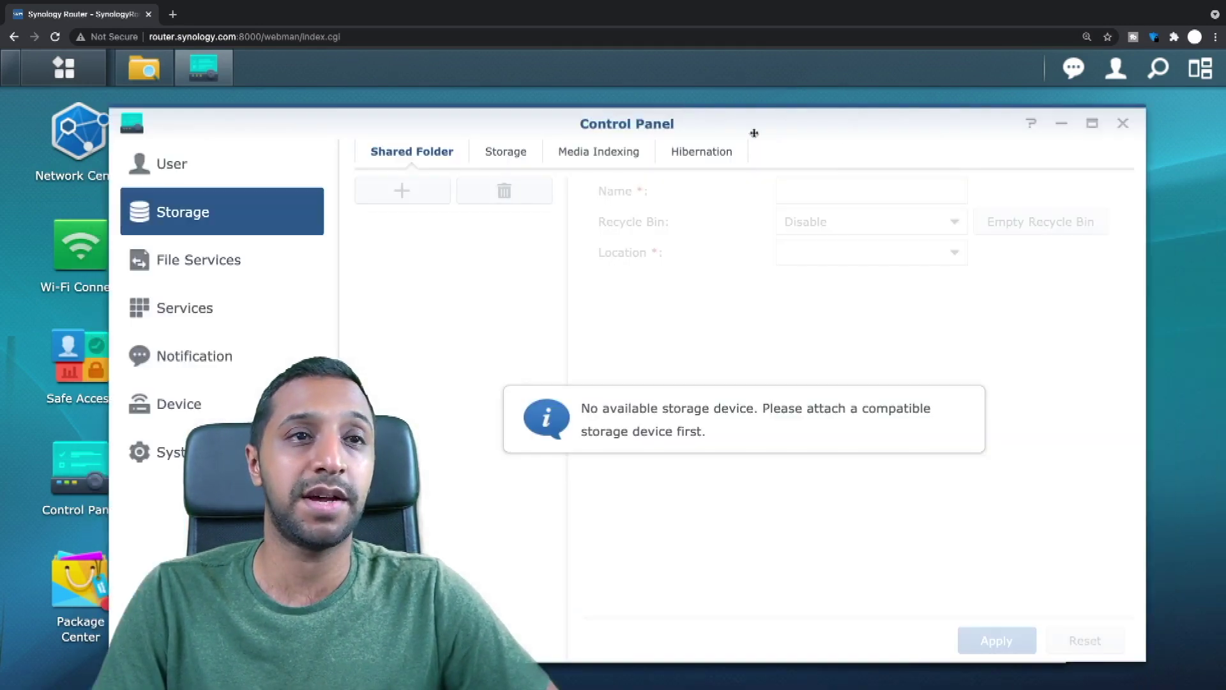
pyautogui.click(1123, 124)
pyautogui.click(318, 209)
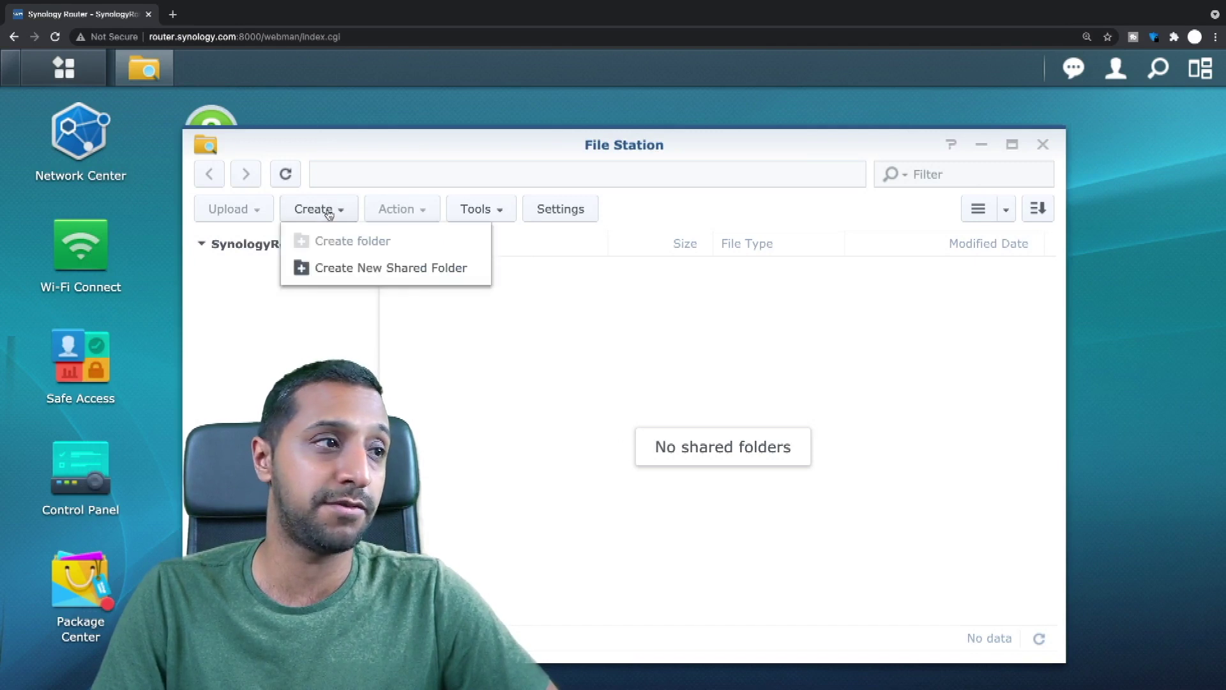
pyautogui.click(359, 268)
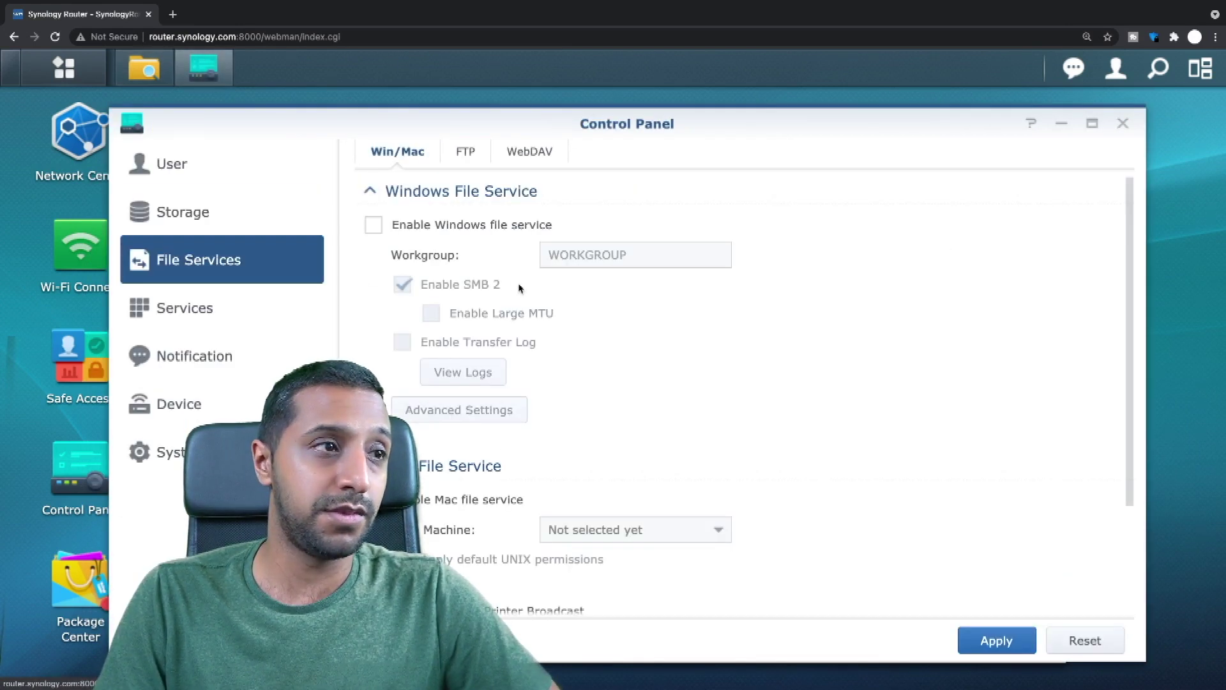
# Browse FTP, WebDAV and Services settings, close Control Panel and File Station, then open Network Center.
pyautogui.scroll(-1, 575, 329)
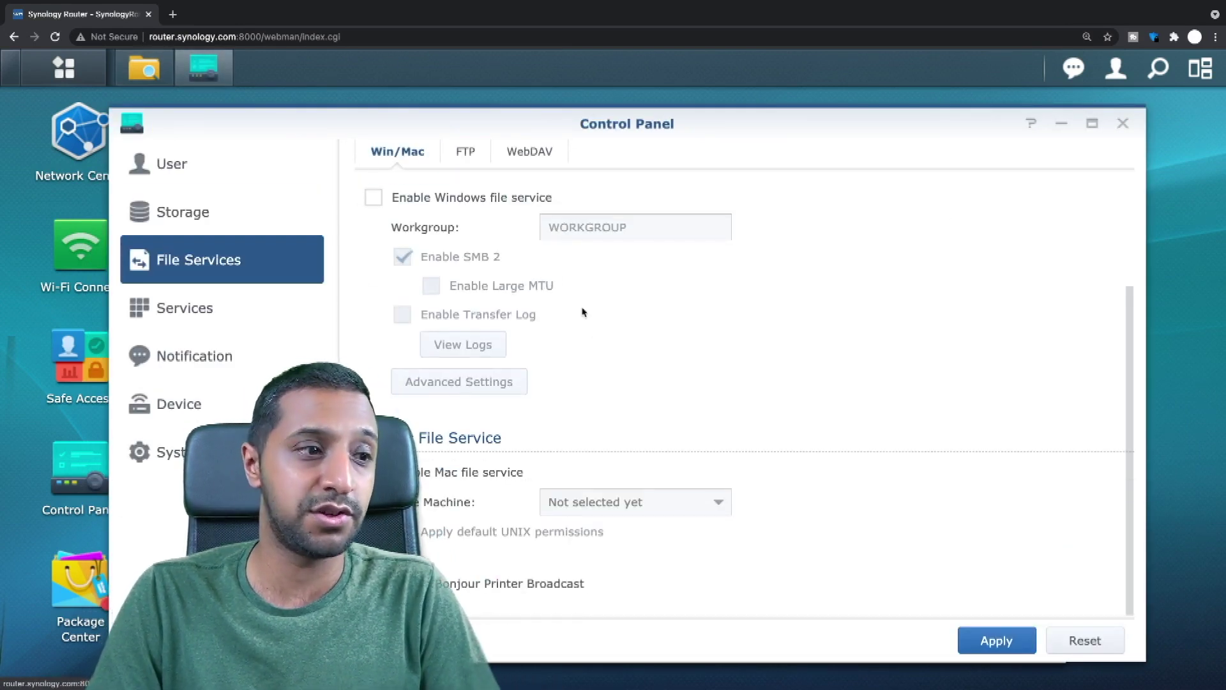
pyautogui.click(469, 153)
pyautogui.click(544, 155)
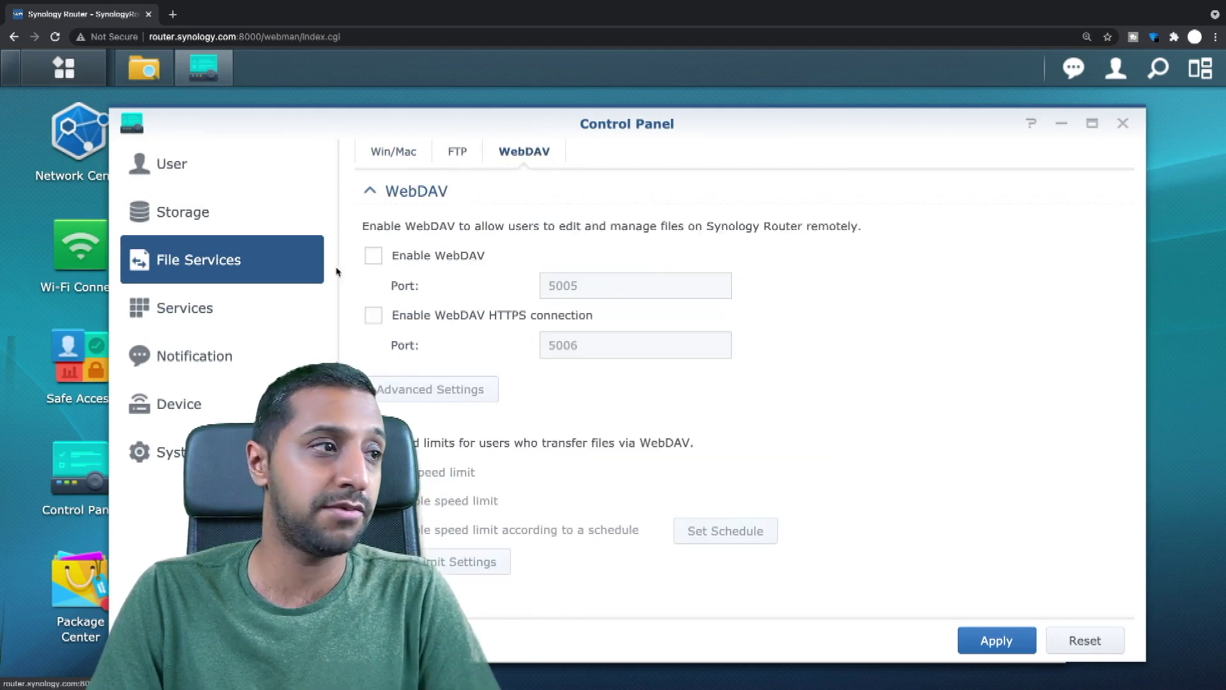
pyautogui.click(248, 305)
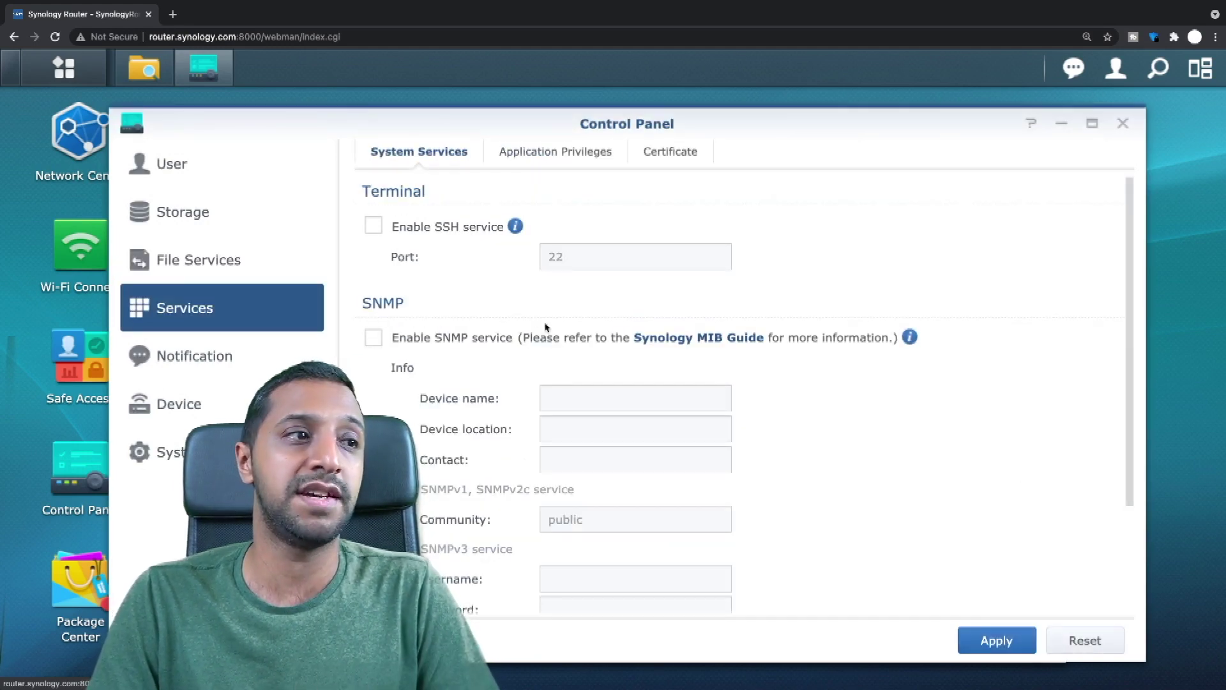
pyautogui.click(1123, 123)
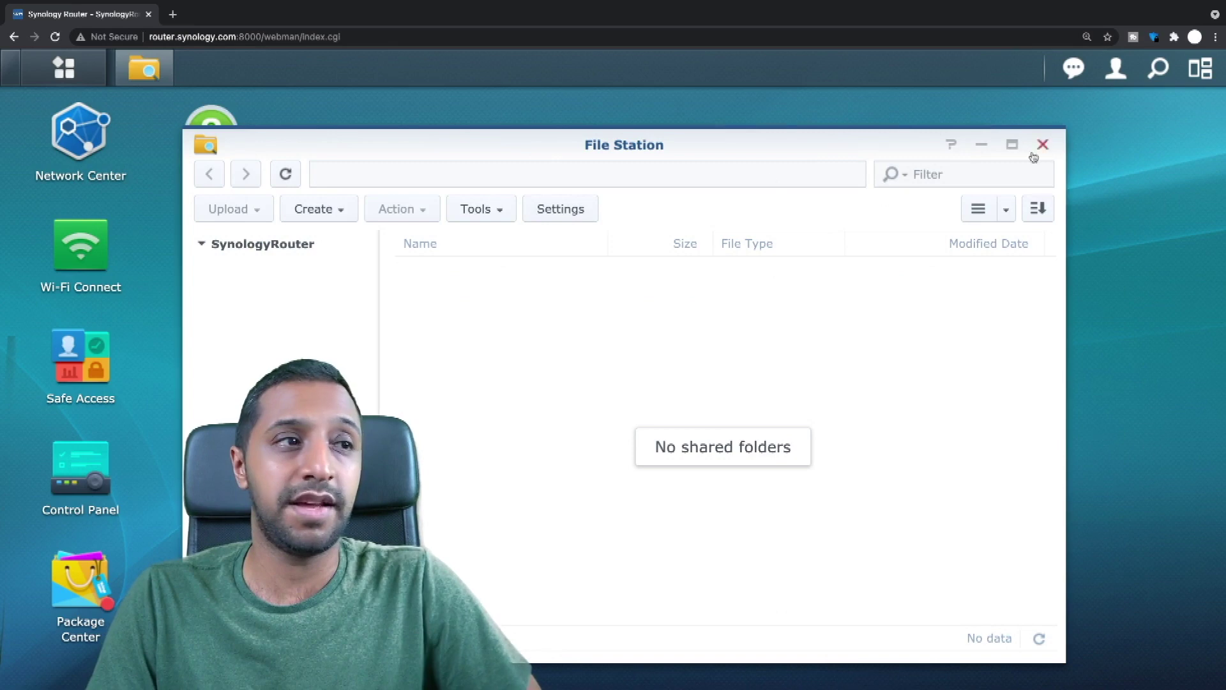
pyautogui.click(1042, 145)
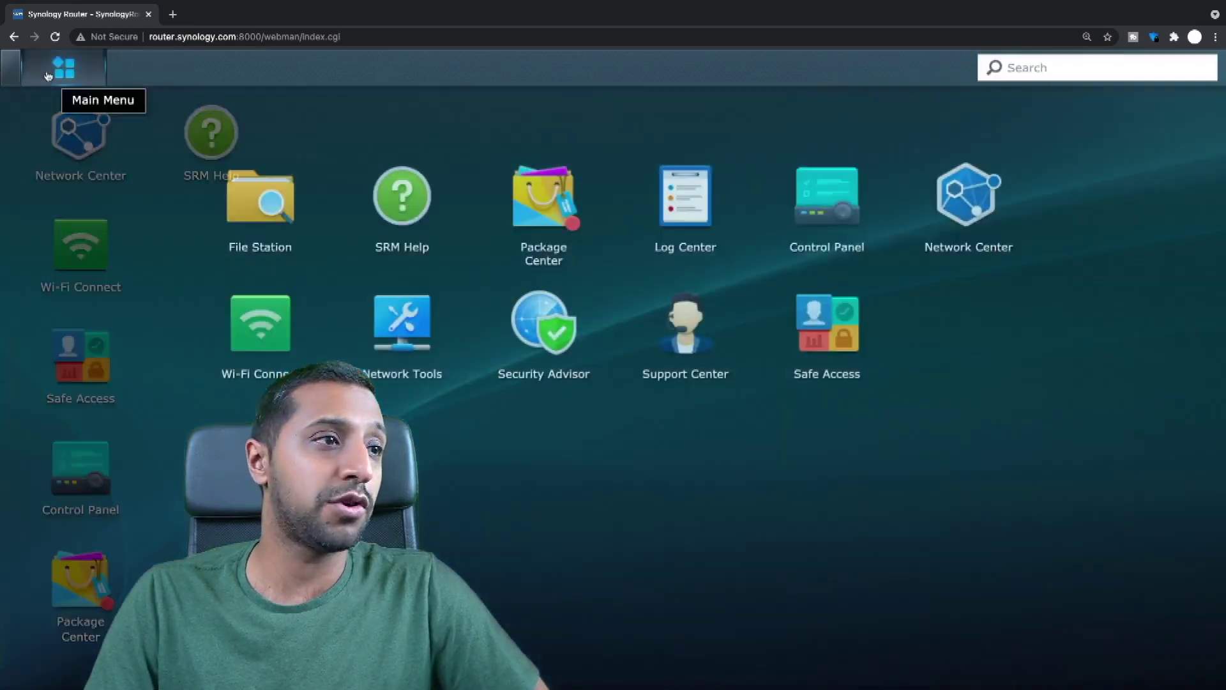
pyautogui.click(51, 74)
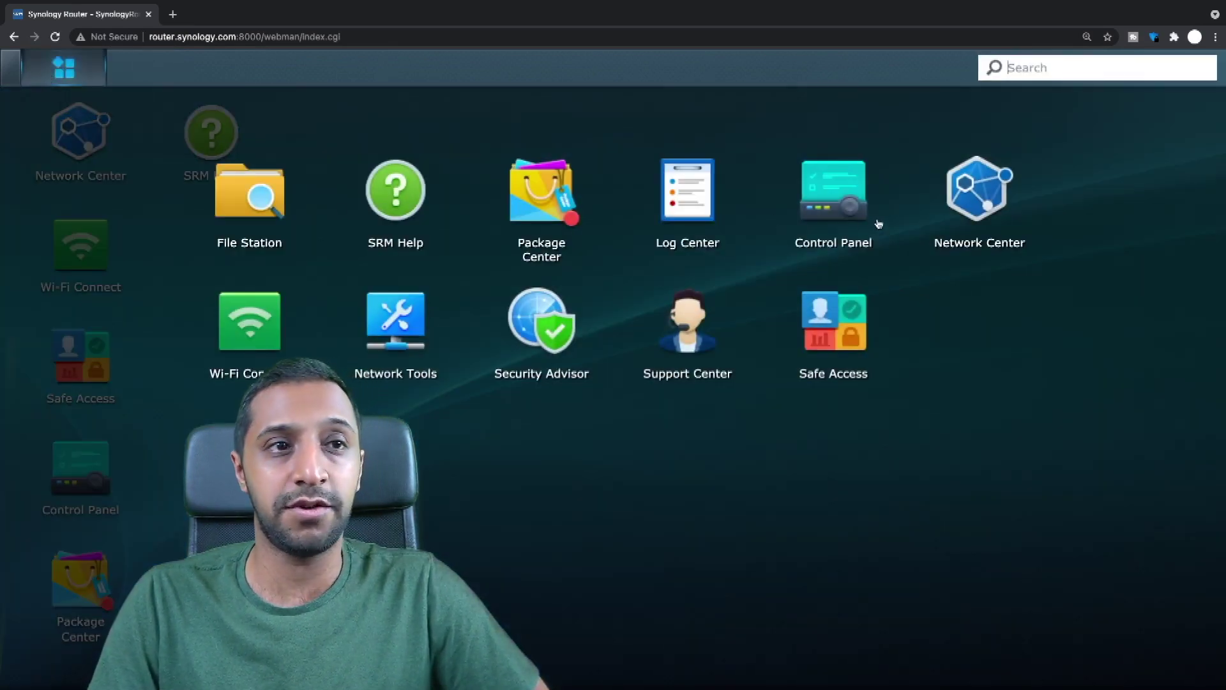
pyautogui.click(951, 210)
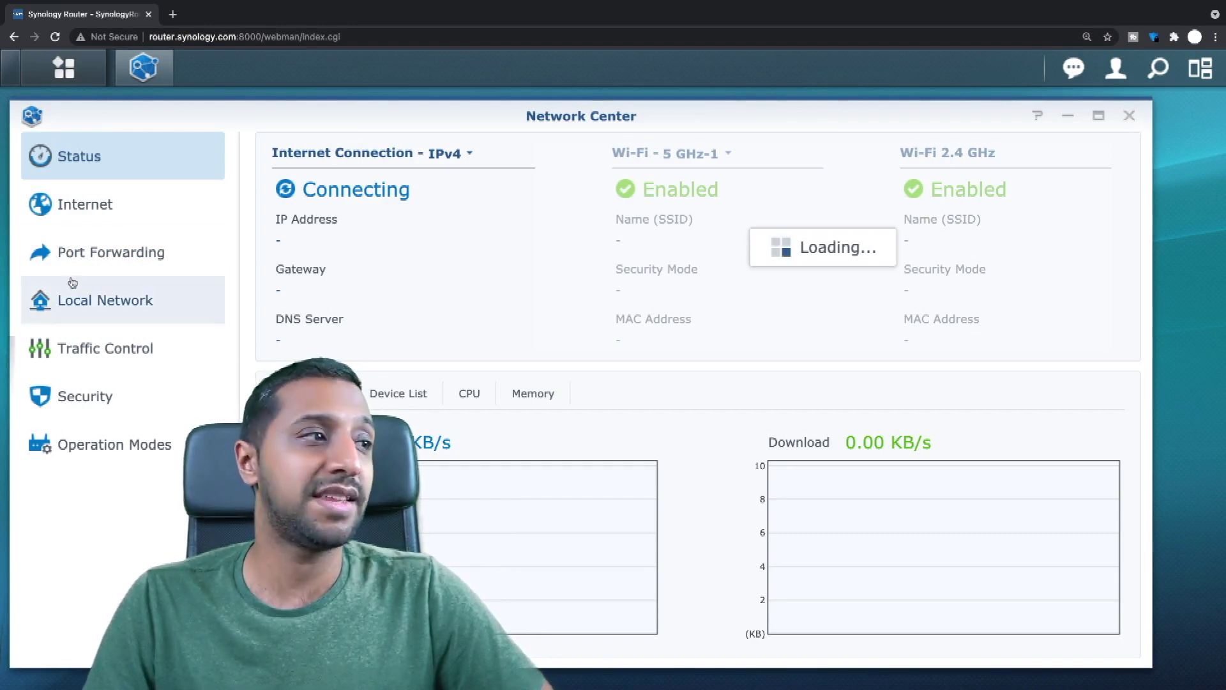
# Browse Internet and Local Network pages, then Wi-Fi Connect's advanced wireless options, Wi-Fi Points and Guest Network.
pyautogui.click(83, 216)
pyautogui.click(166, 303)
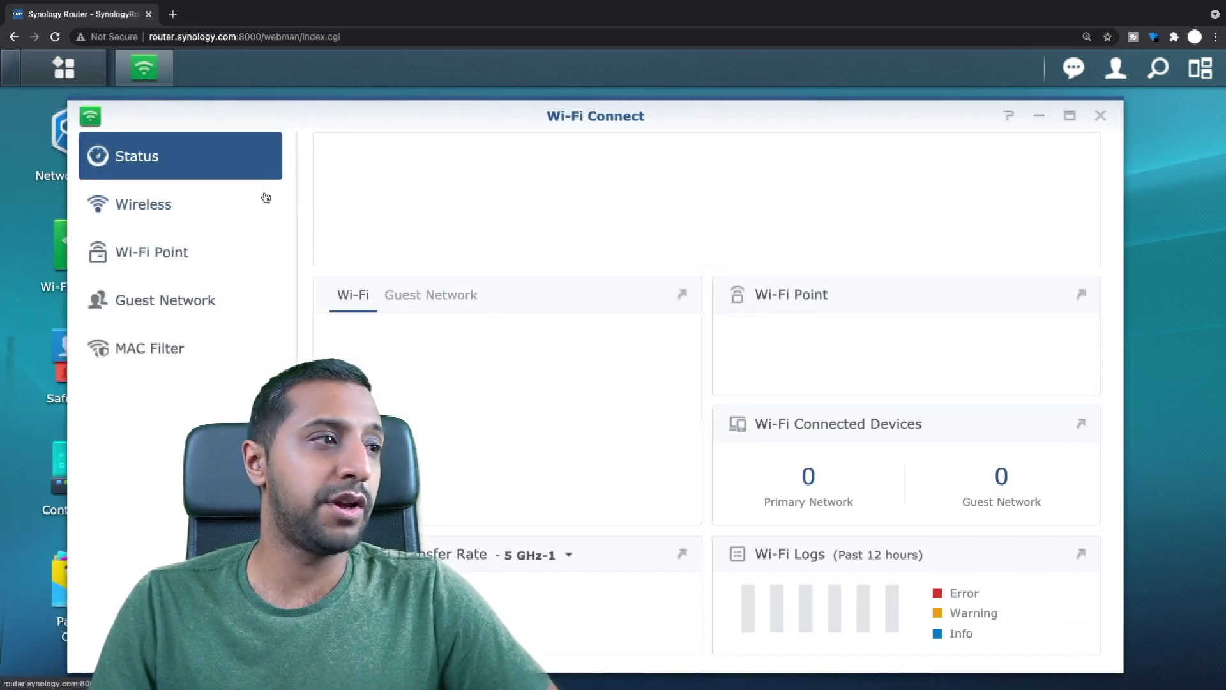
pyautogui.click(190, 217)
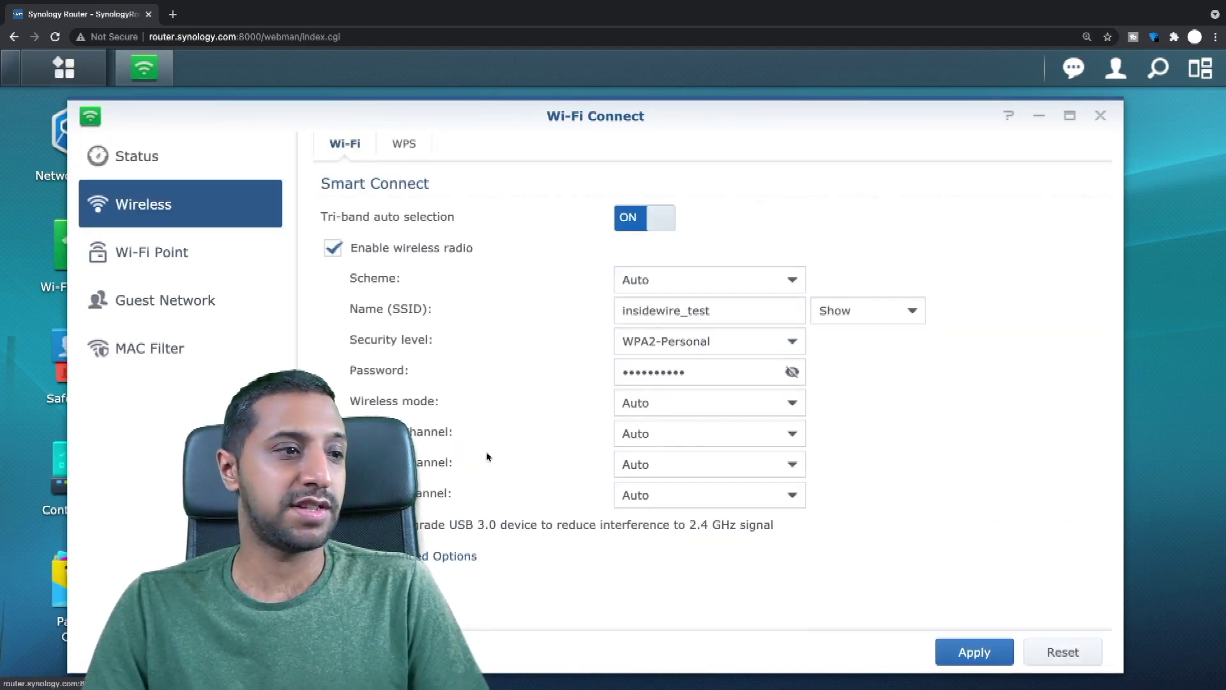
pyautogui.click(447, 555)
pyautogui.scroll(-8, 526, 506)
pyautogui.scroll(5, 526, 506)
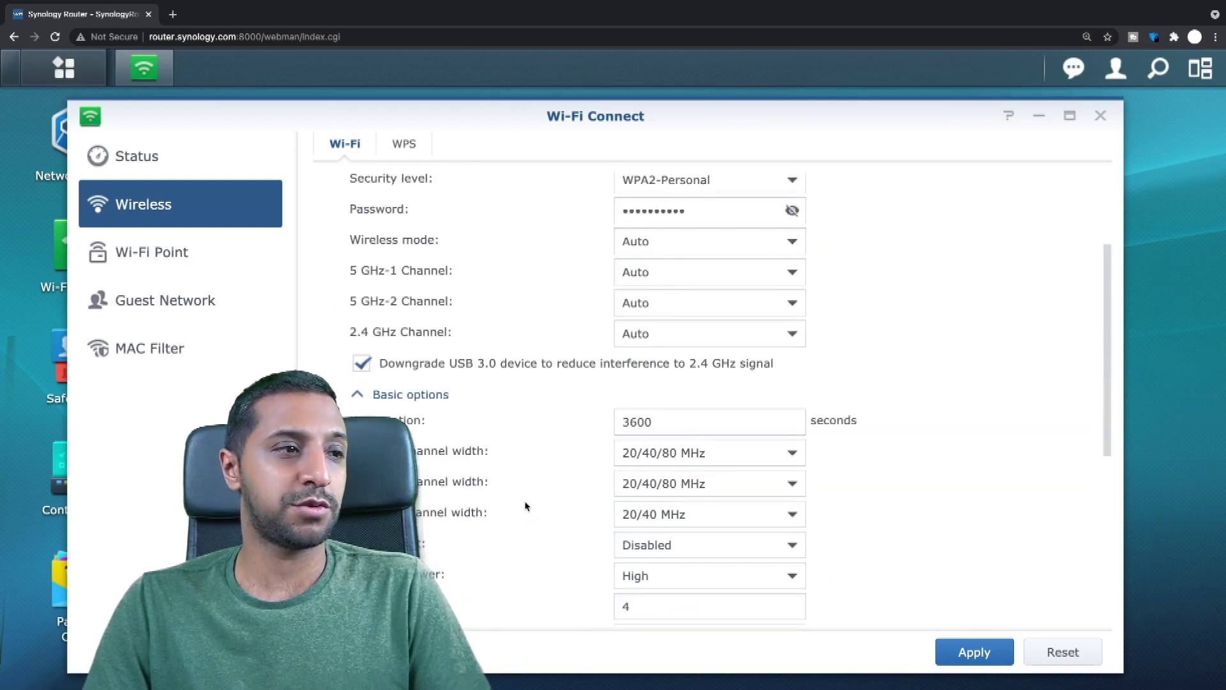
pyautogui.scroll(-4, 526, 505)
pyautogui.scroll(-2, 527, 506)
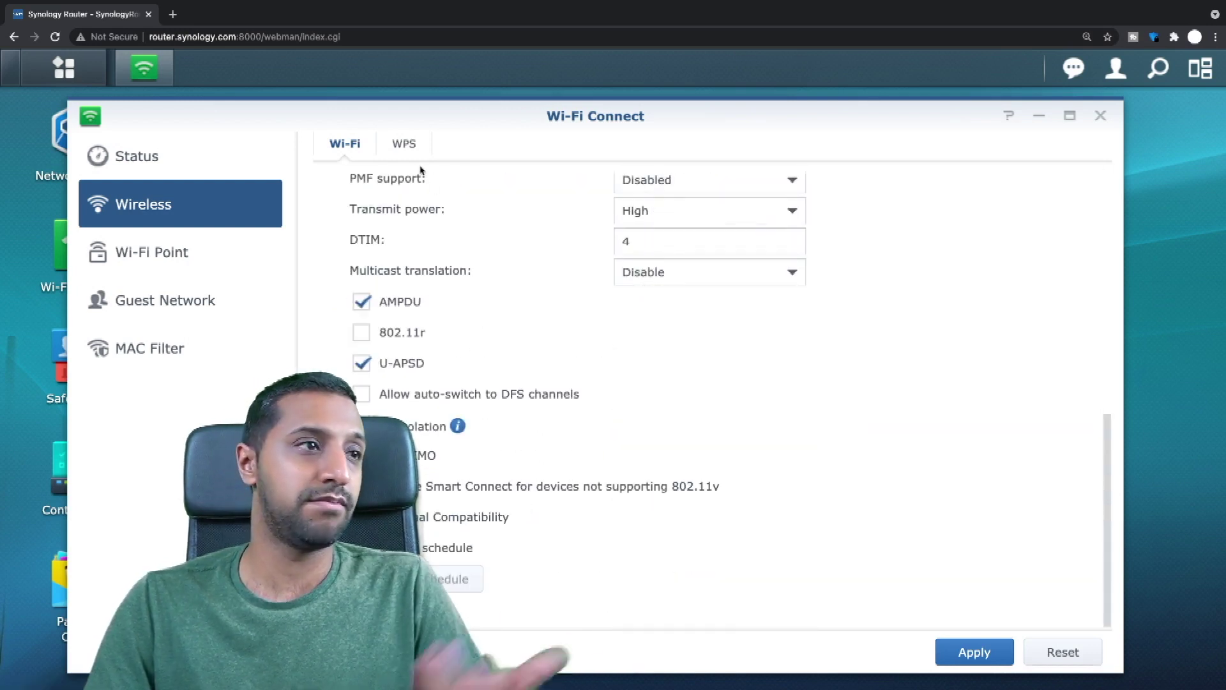
pyautogui.click(188, 268)
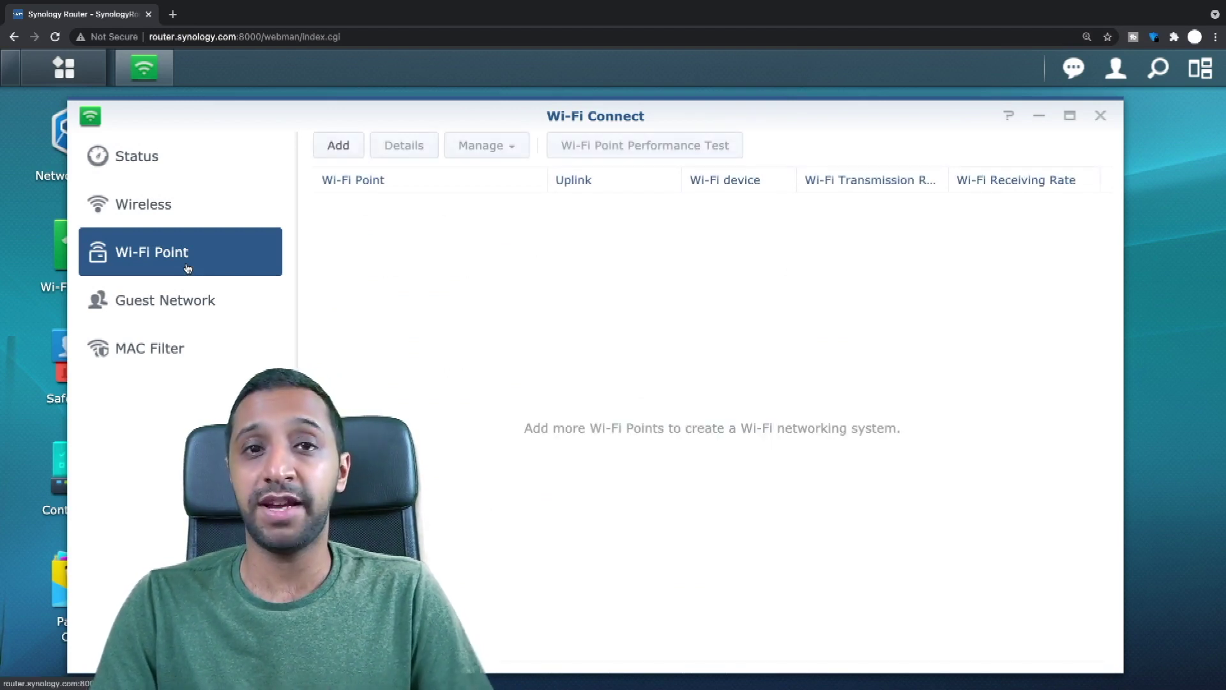
pyautogui.click(184, 302)
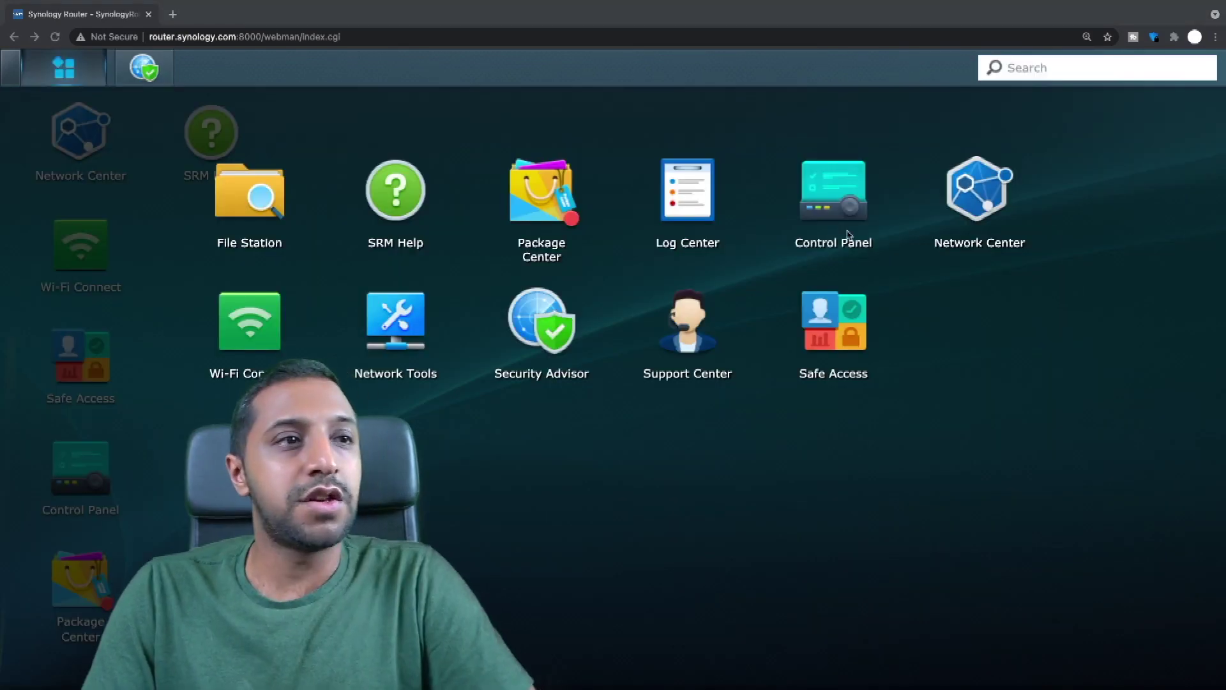
# In Control Panel, browse Storage, File Services, Services and Notification's SMS, Push Service and Advanced tabs.
pyautogui.click(830, 207)
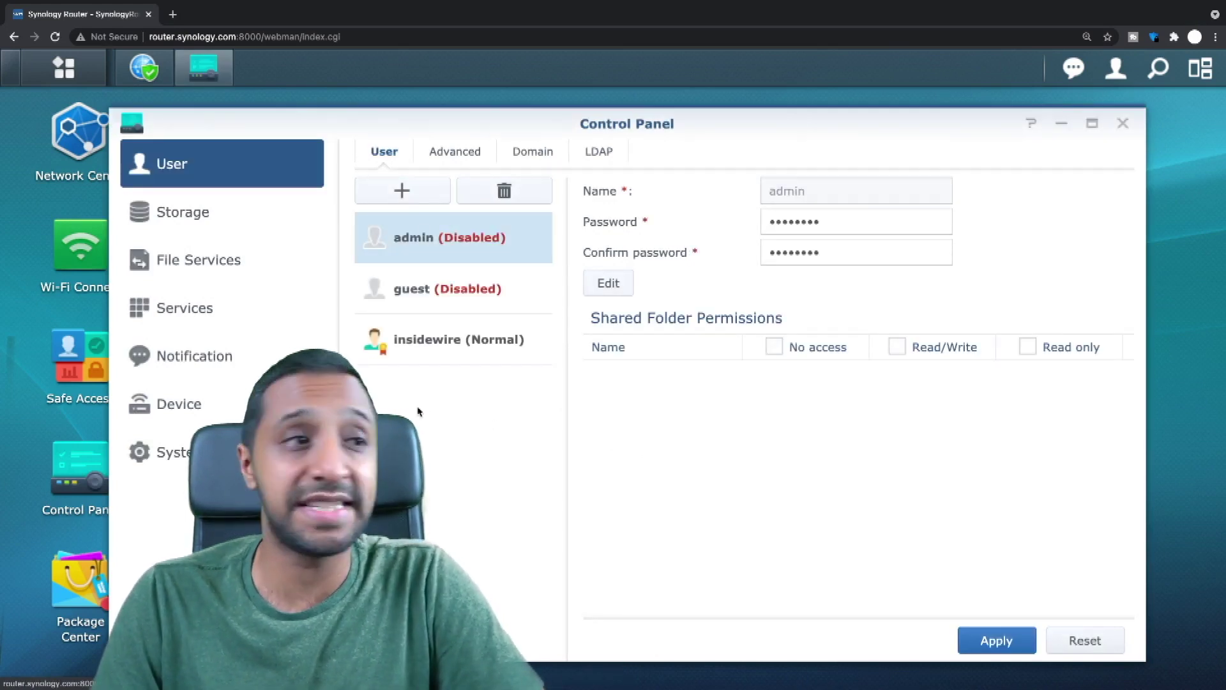
pyautogui.click(200, 217)
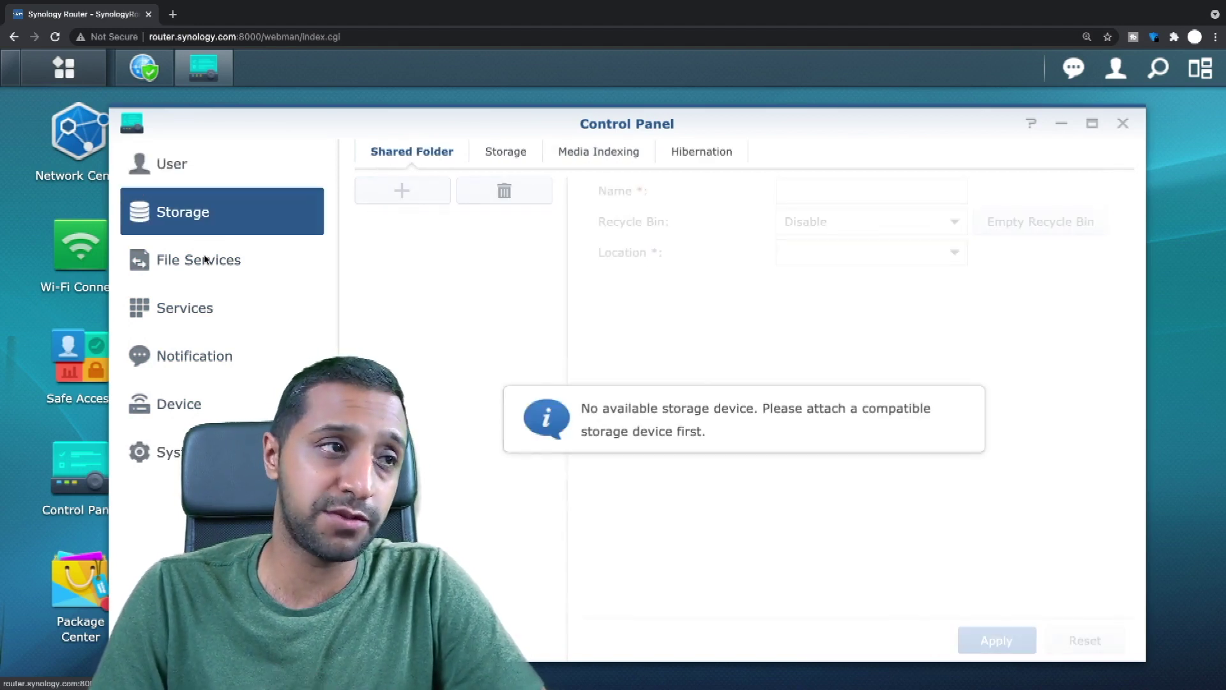
pyautogui.click(217, 271)
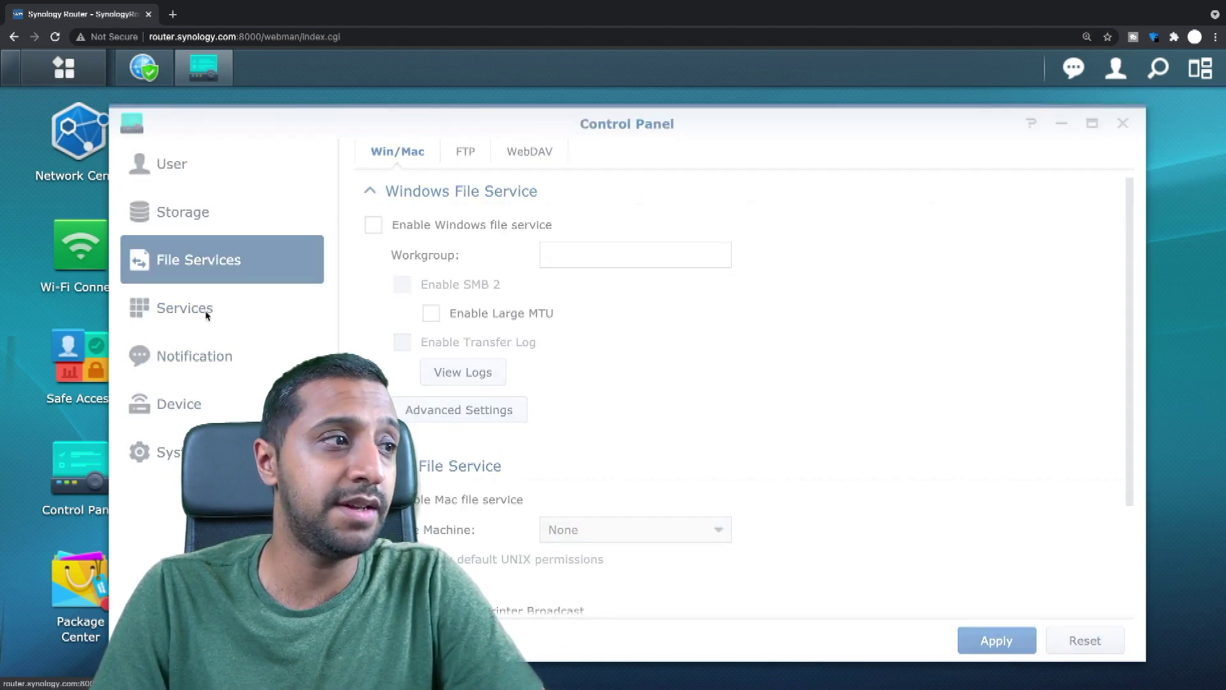
pyautogui.click(194, 317)
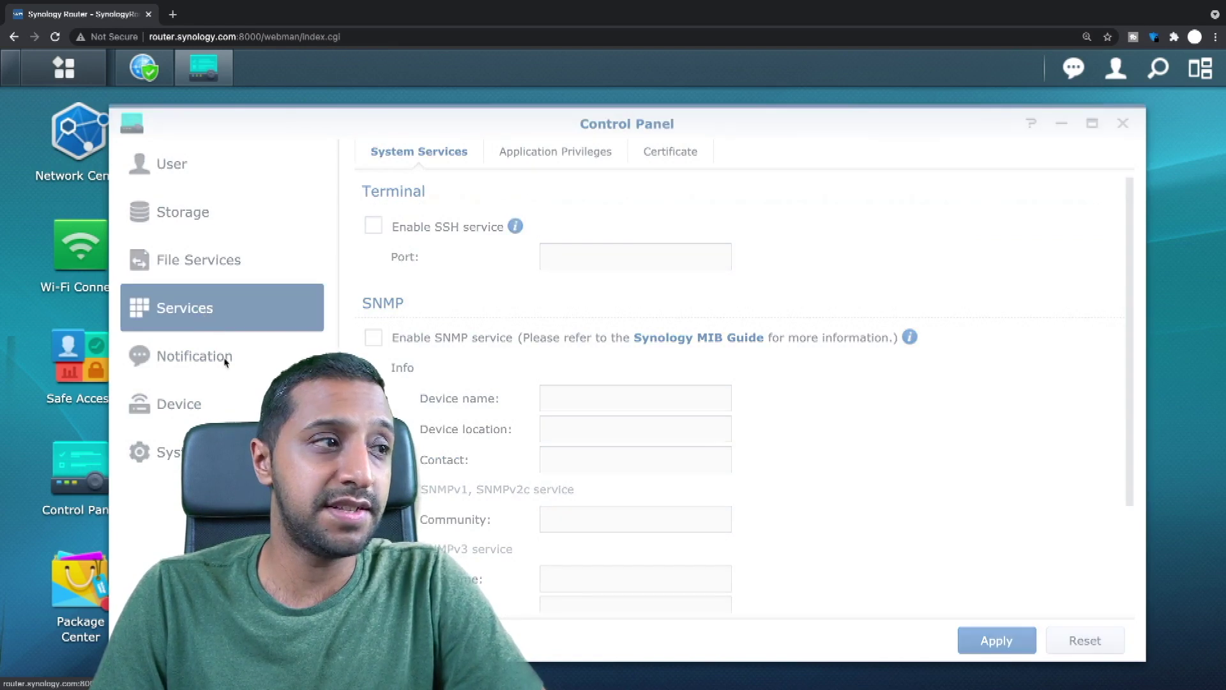
pyautogui.click(200, 367)
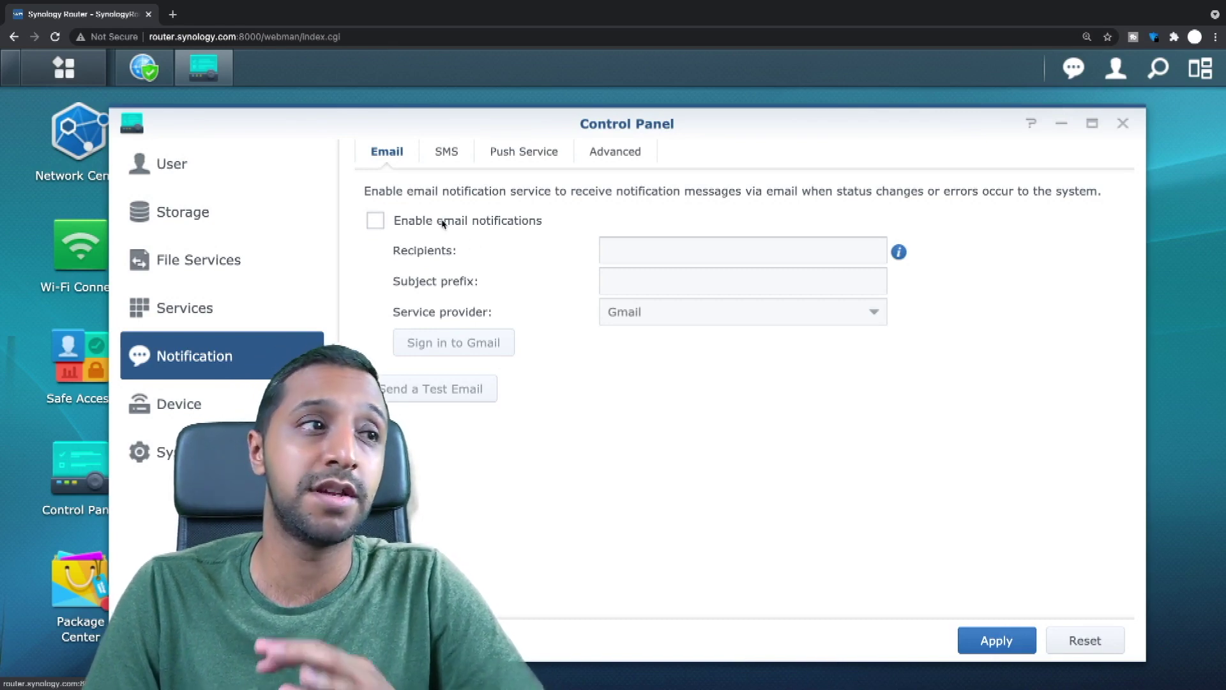
pyautogui.click(447, 152)
pyautogui.click(506, 153)
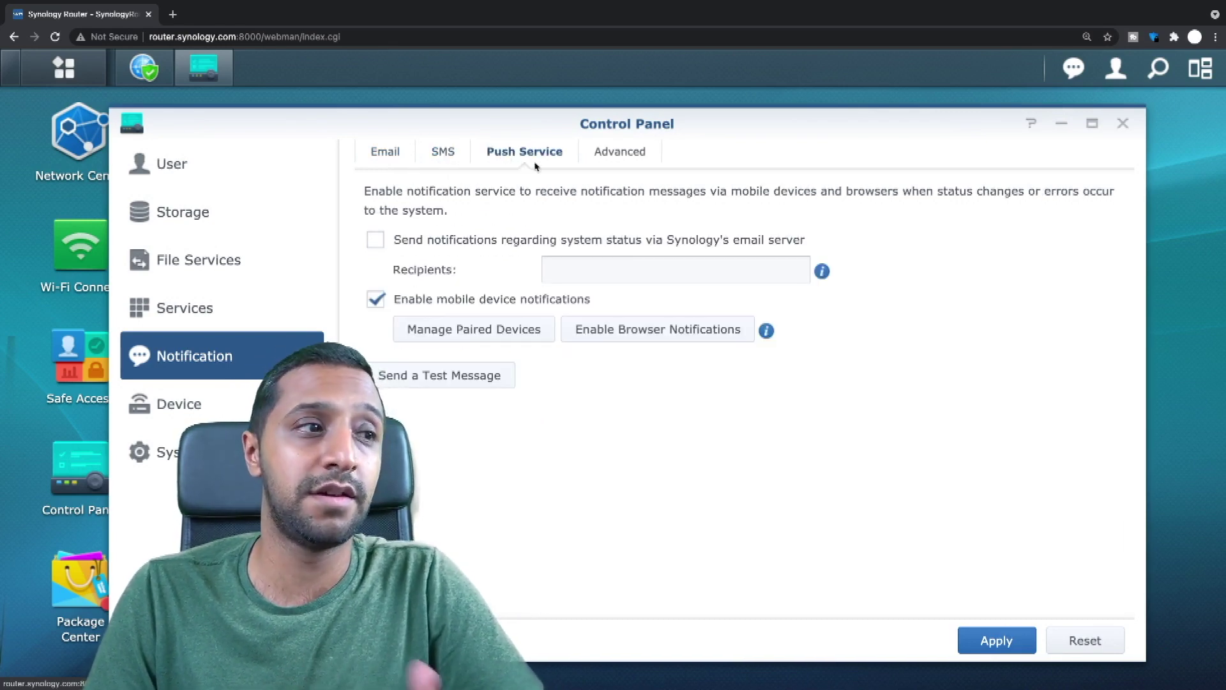
pyautogui.click(621, 153)
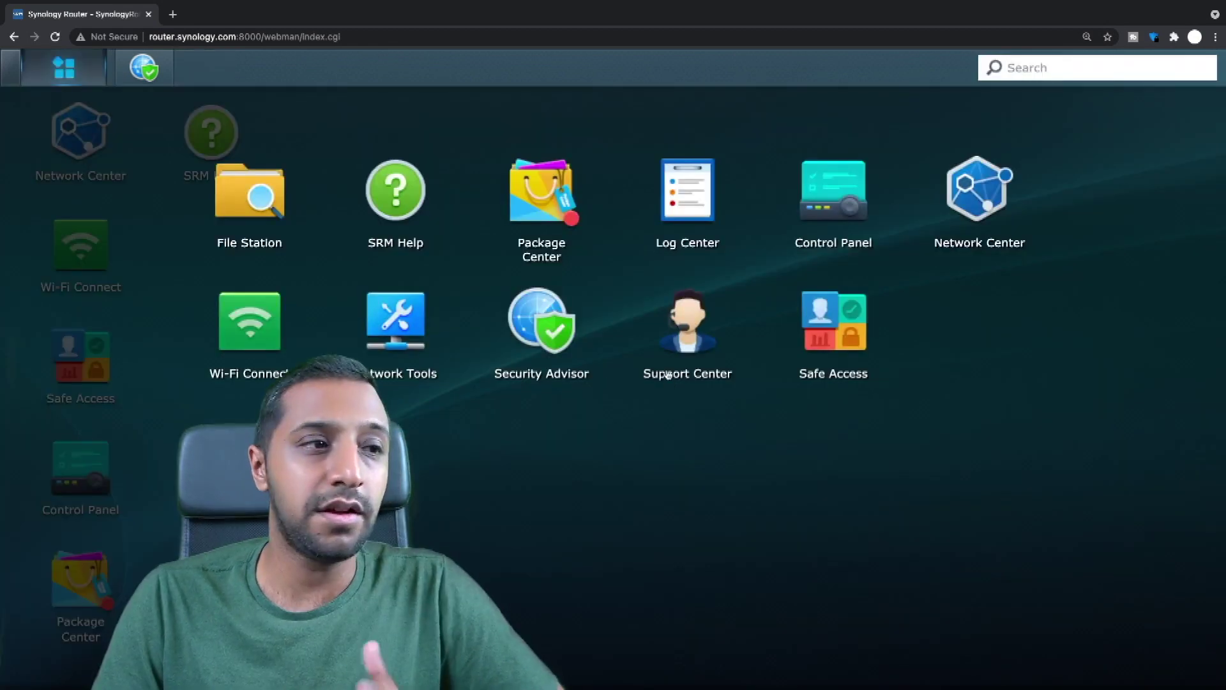
# Open Security Advisor's 'Auto Block is disabled' report, close it, then view the Advanced baseline and schedule settings.
pyautogui.click(547, 326)
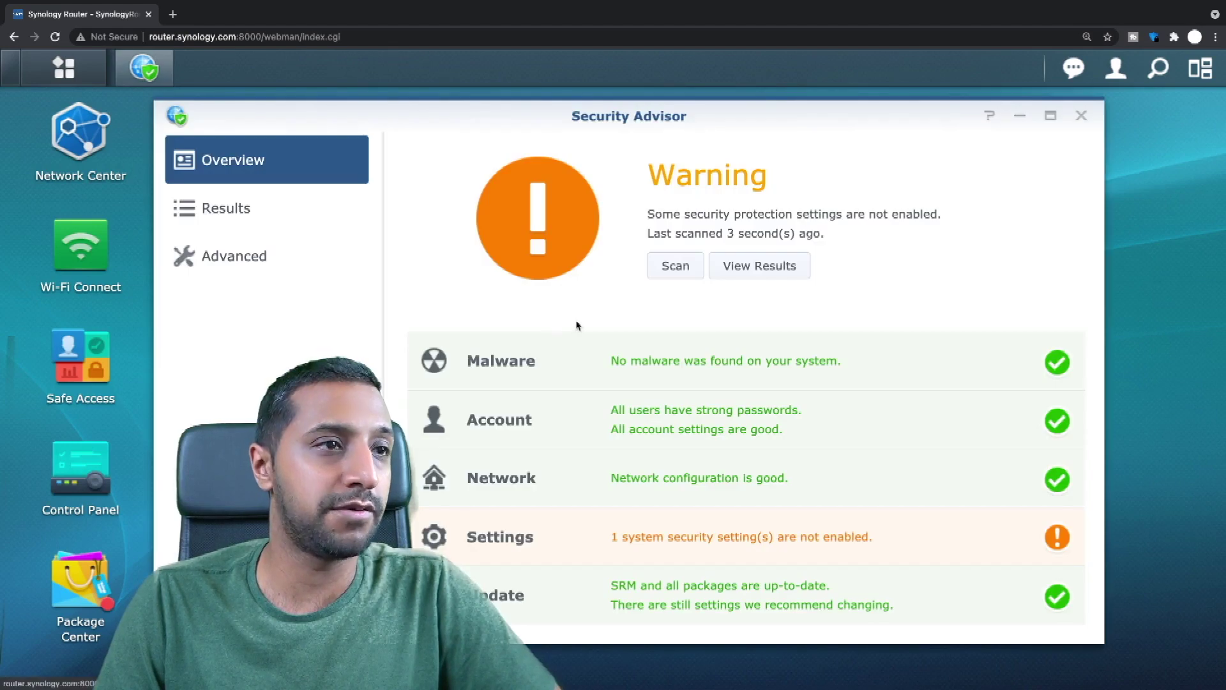
pyautogui.click(242, 217)
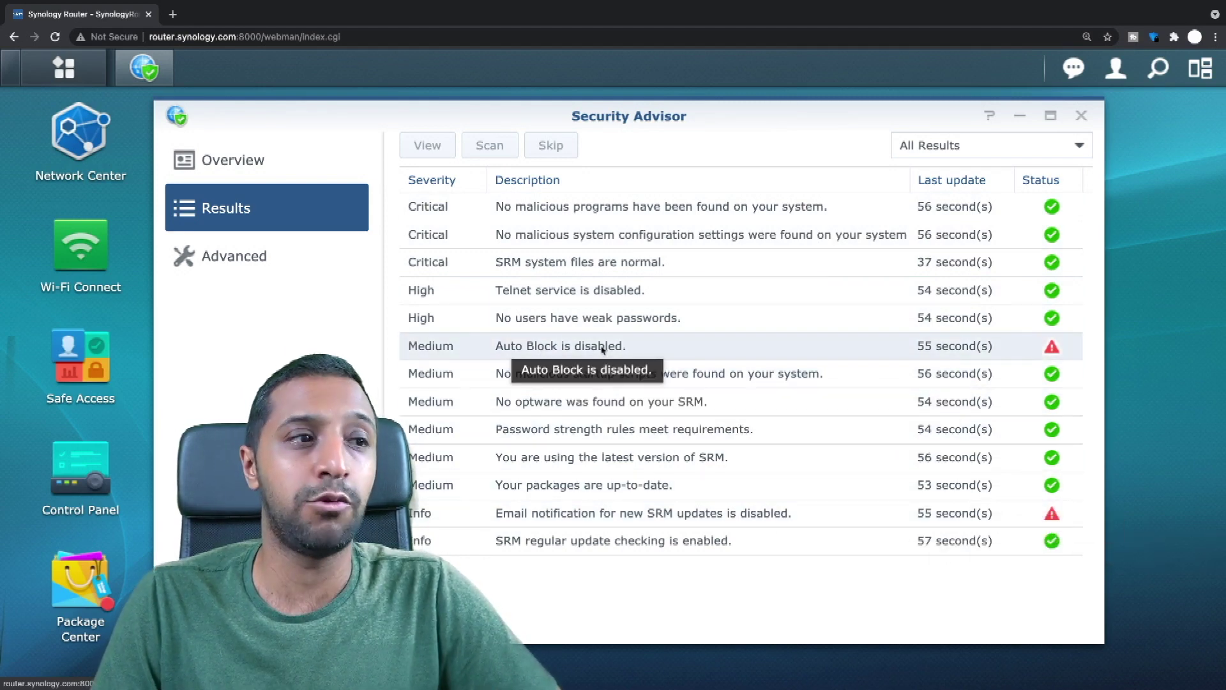
pyautogui.click(662, 352)
pyautogui.doubleClick(857, 352)
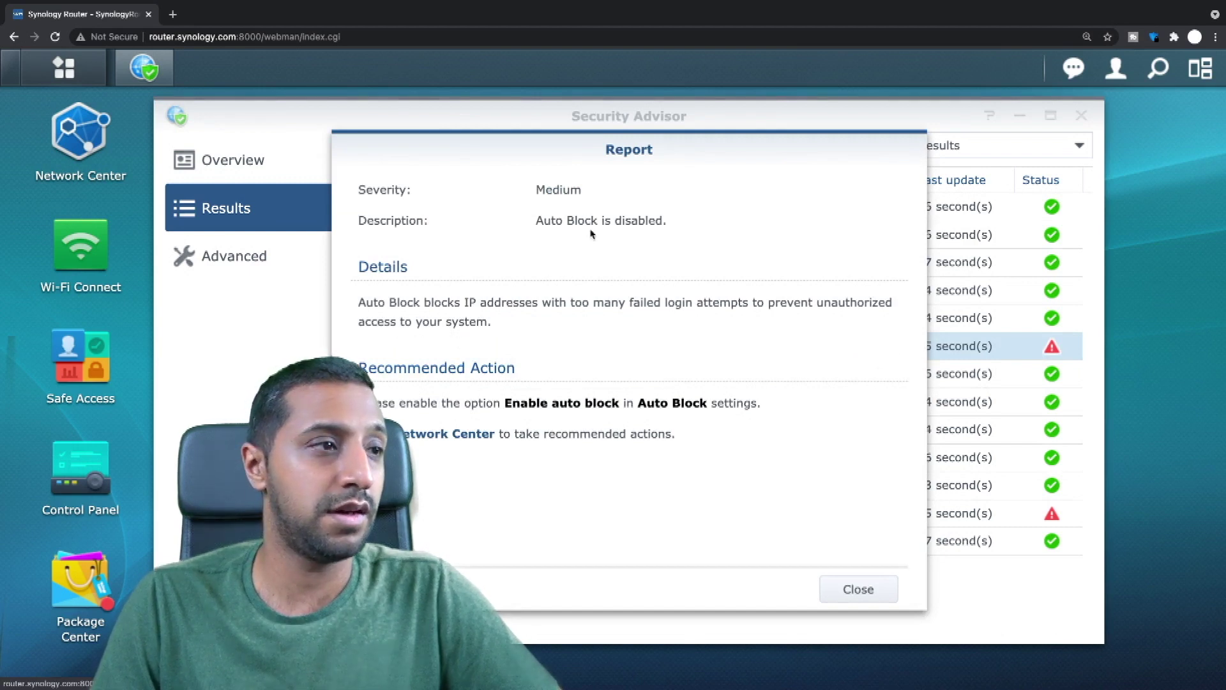
pyautogui.click(885, 584)
pyautogui.click(350, 261)
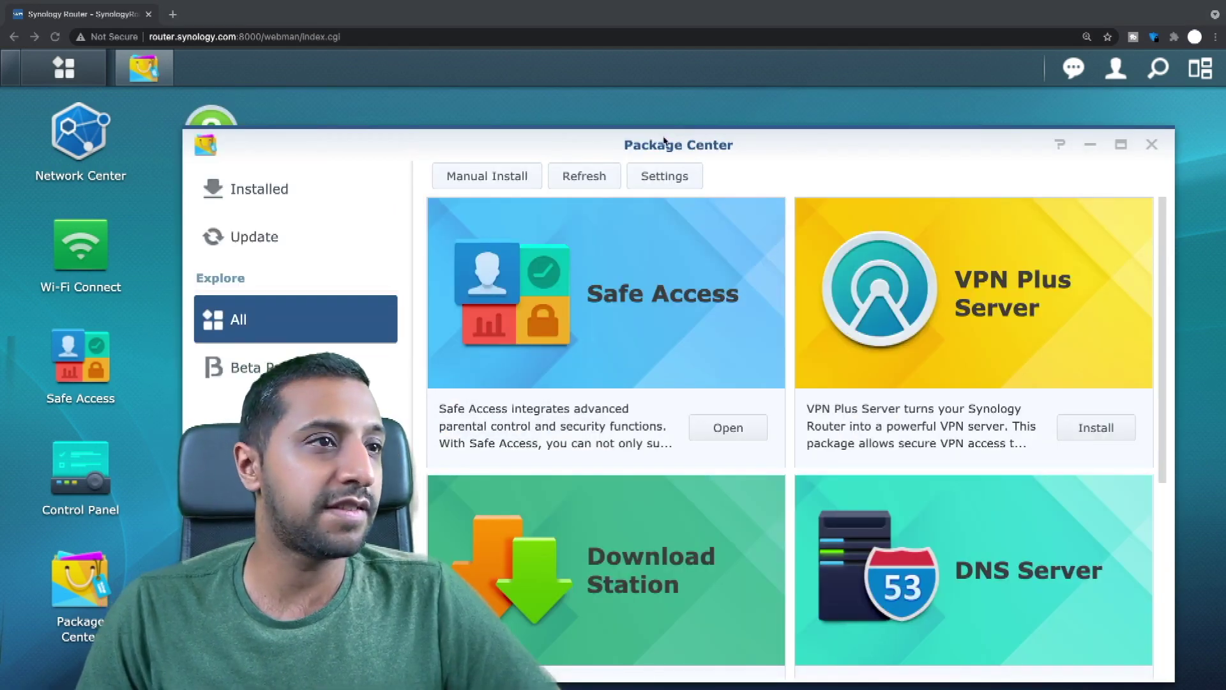
# Scroll through Package Center's available packages, including RADIUS Server, then close Package Center.
pyautogui.moveTo(661, 147); pyautogui.dragTo(694, 118)
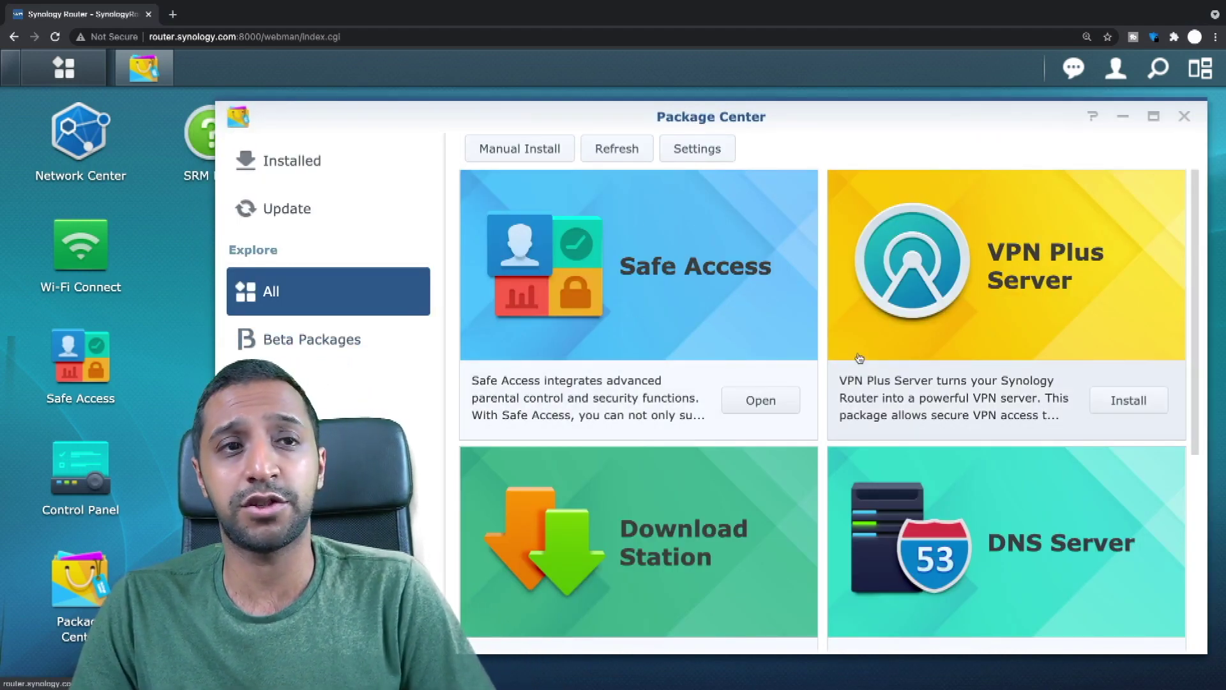
pyautogui.scroll(-3, 986, 391)
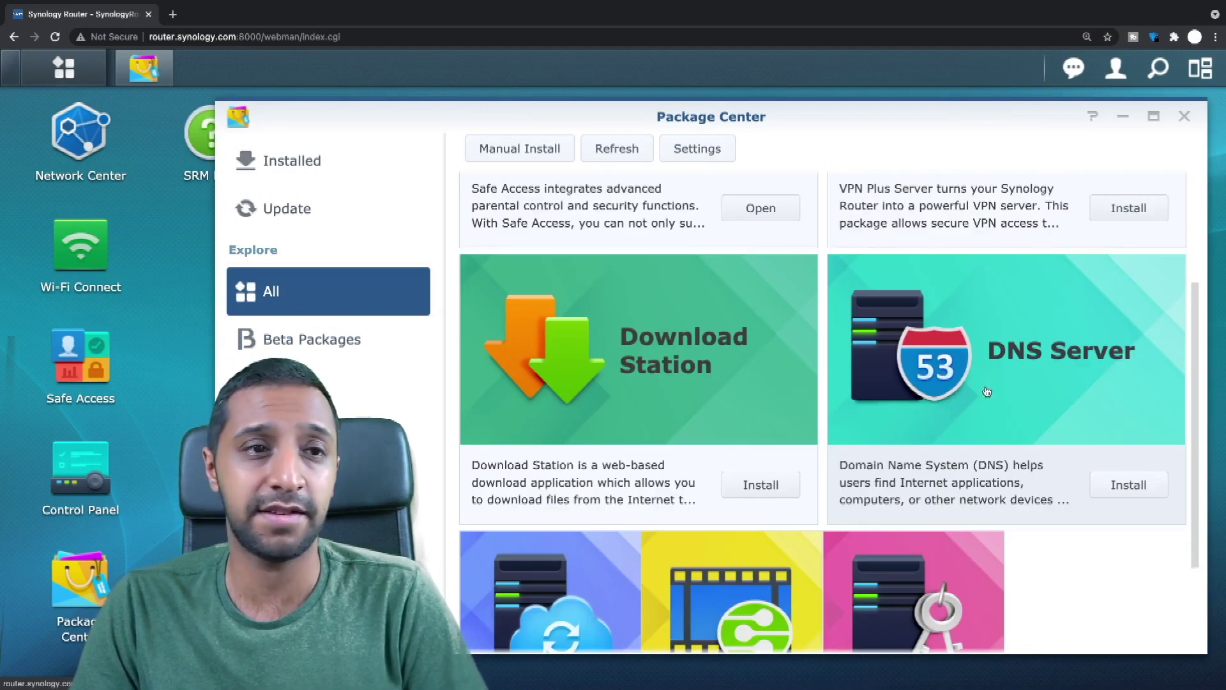
pyautogui.scroll(3, 987, 390)
pyautogui.scroll(-4, 984, 385)
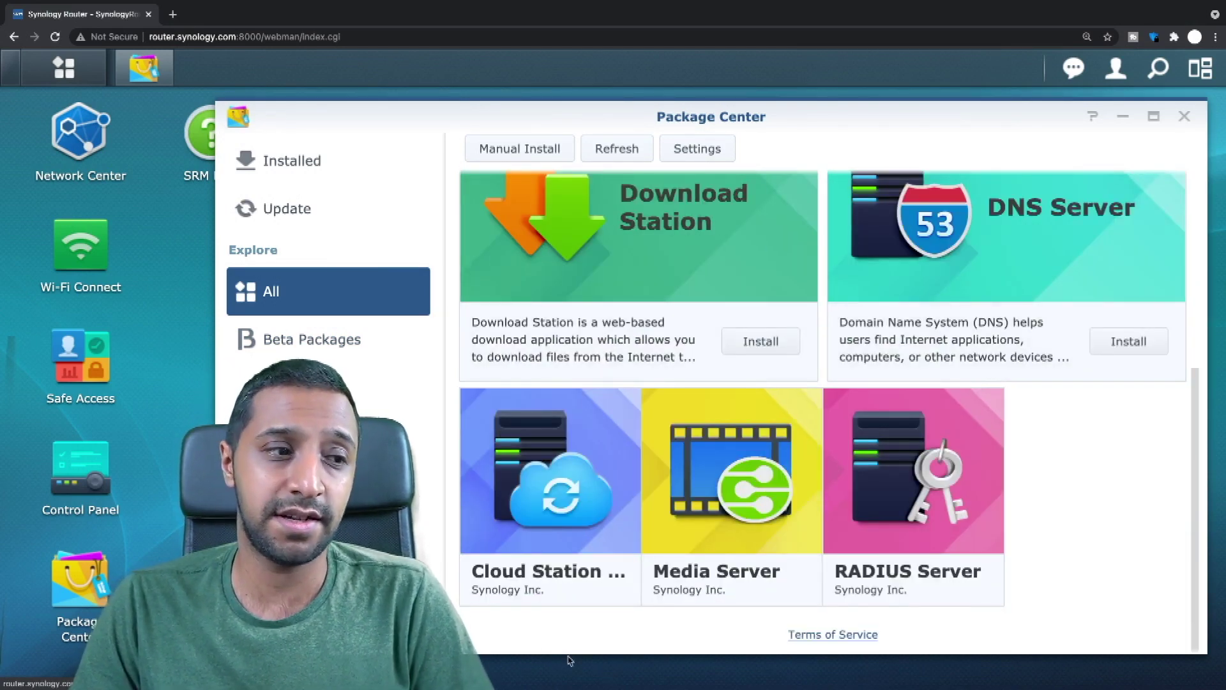
pyautogui.moveTo(837, 514)
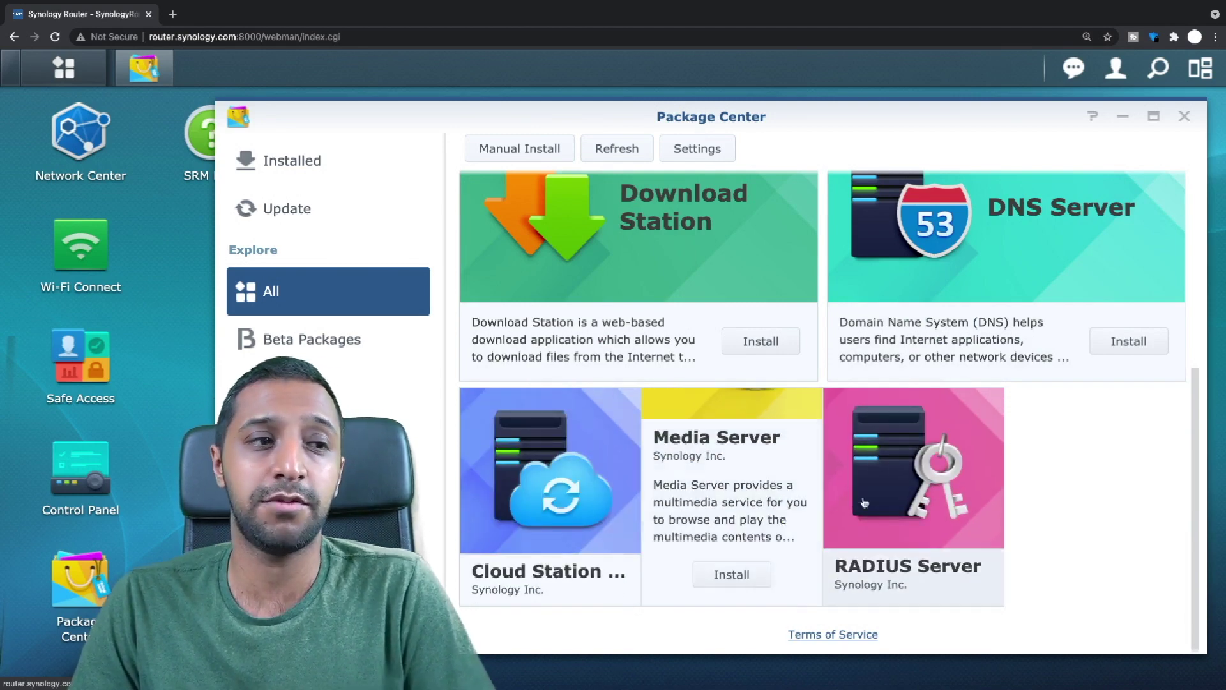
pyautogui.moveTo(903, 495)
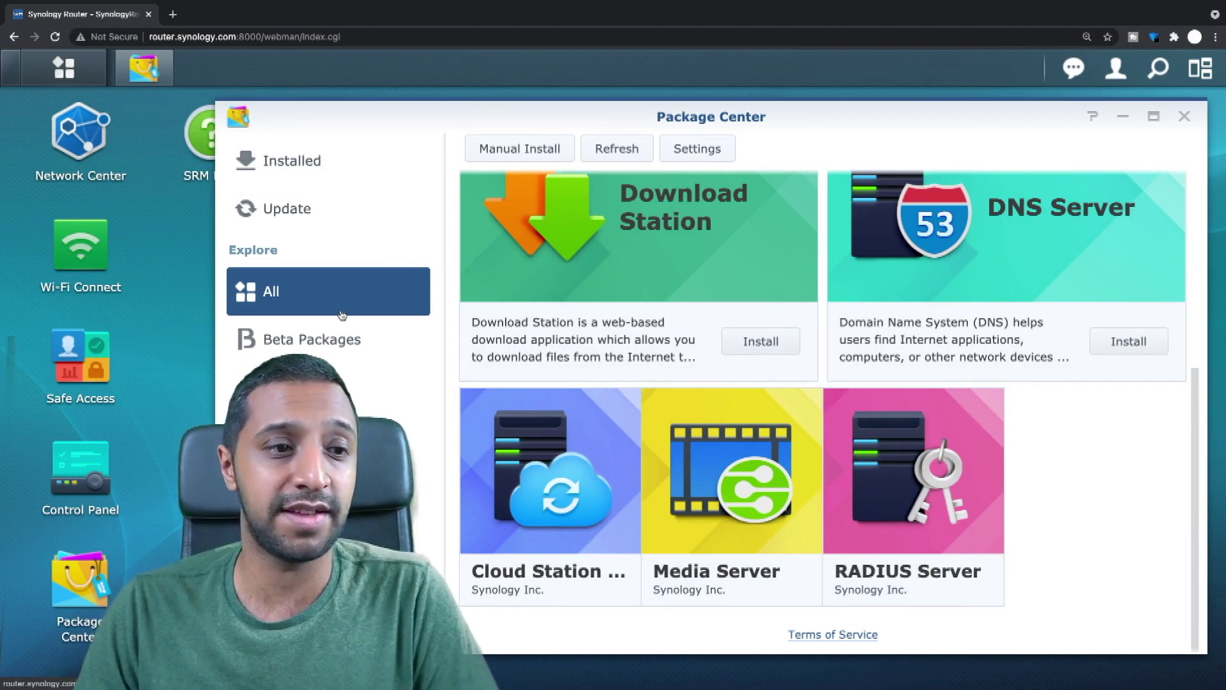
pyautogui.click(1183, 117)
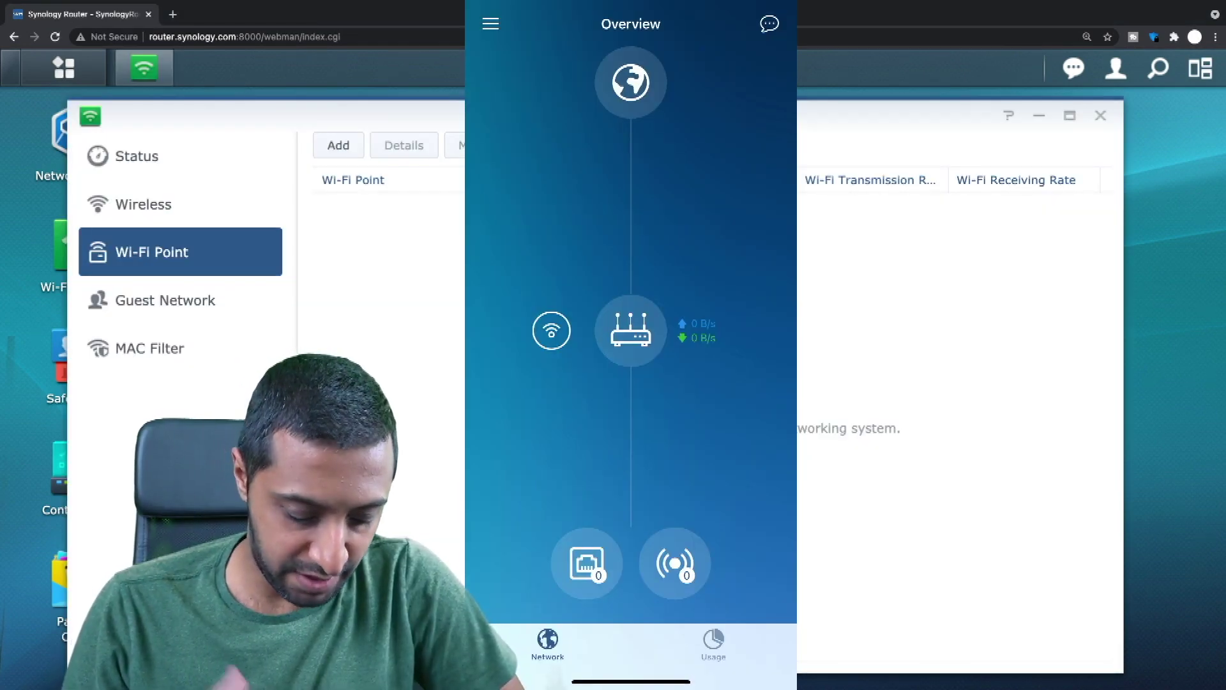
# Add MR2200AC-08C13S as a Wi-Fi point in DS router, then check it on the Network Map and List.
pyautogui.click(713, 642)
pyautogui.click(548, 642)
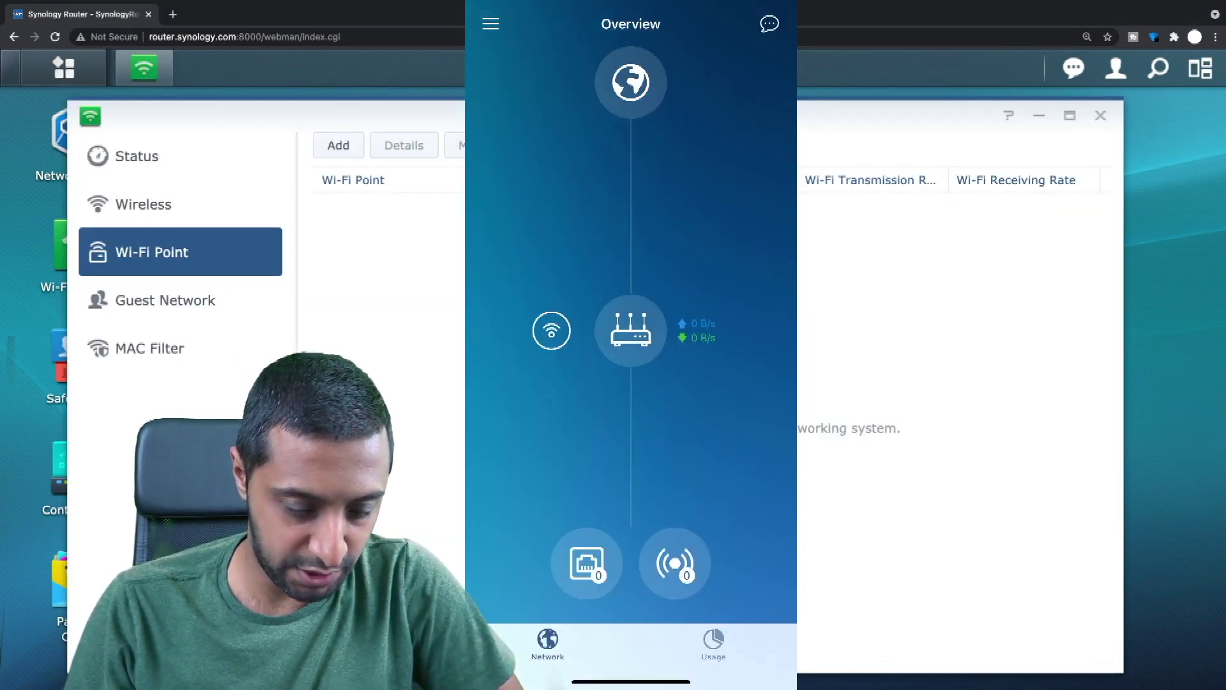
pyautogui.click(490, 24)
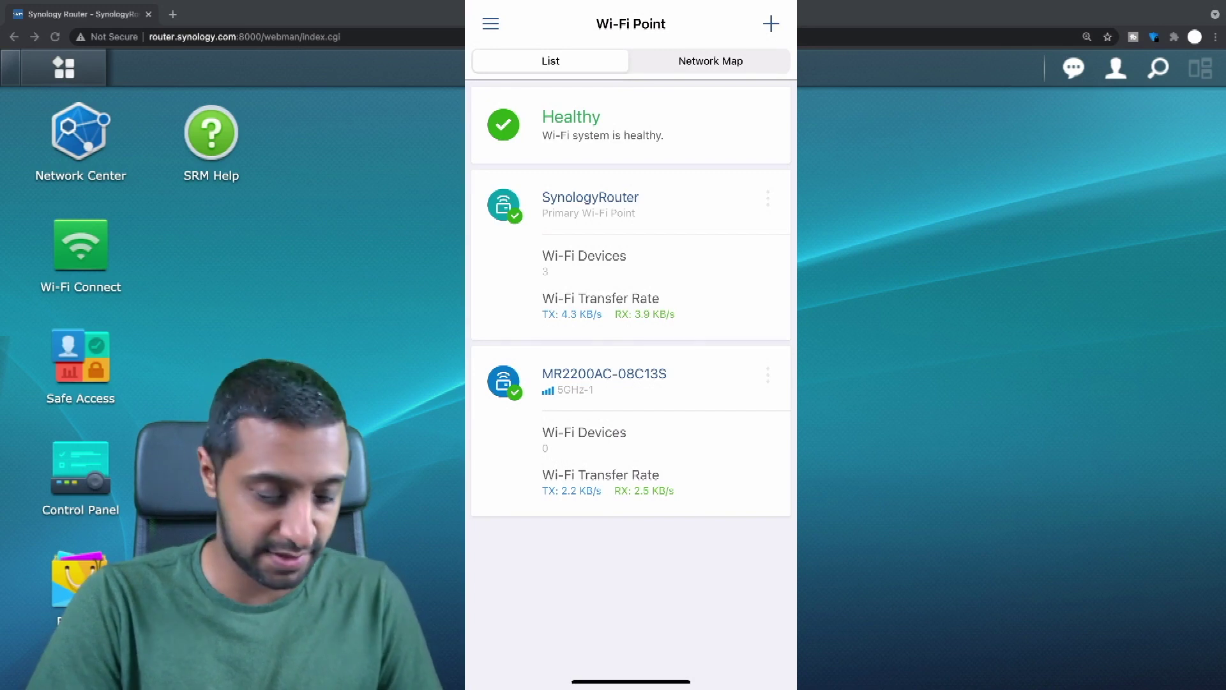
pyautogui.click(710, 61)
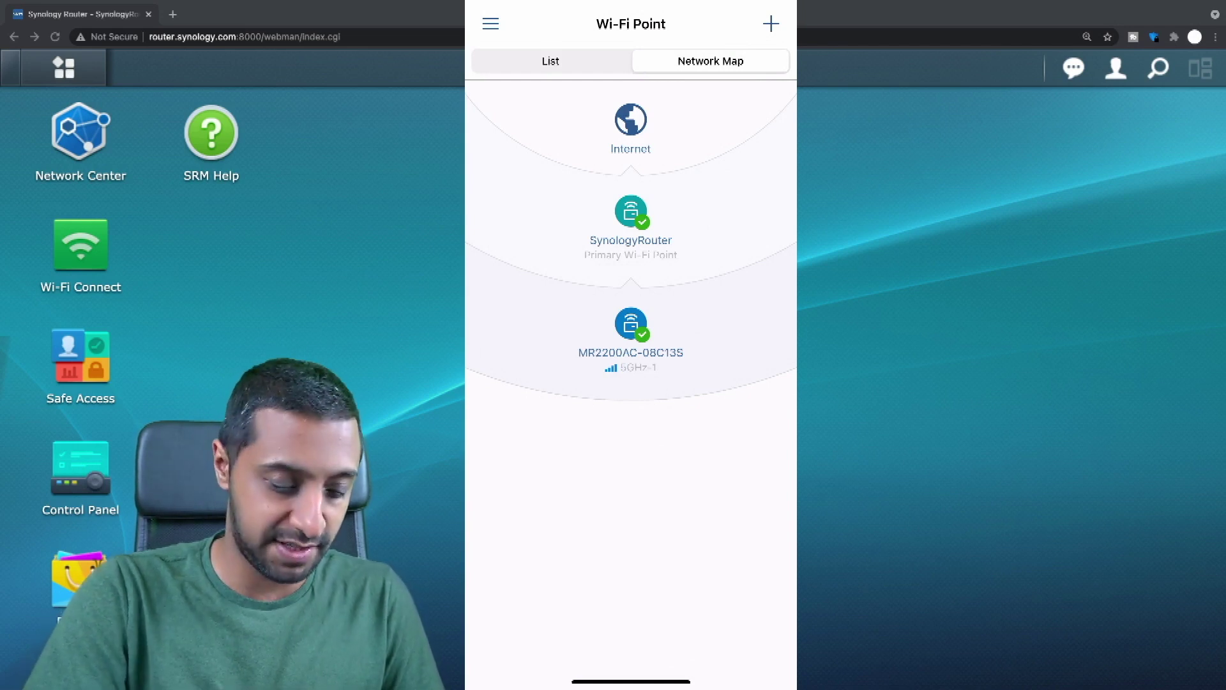
pyautogui.click(550, 60)
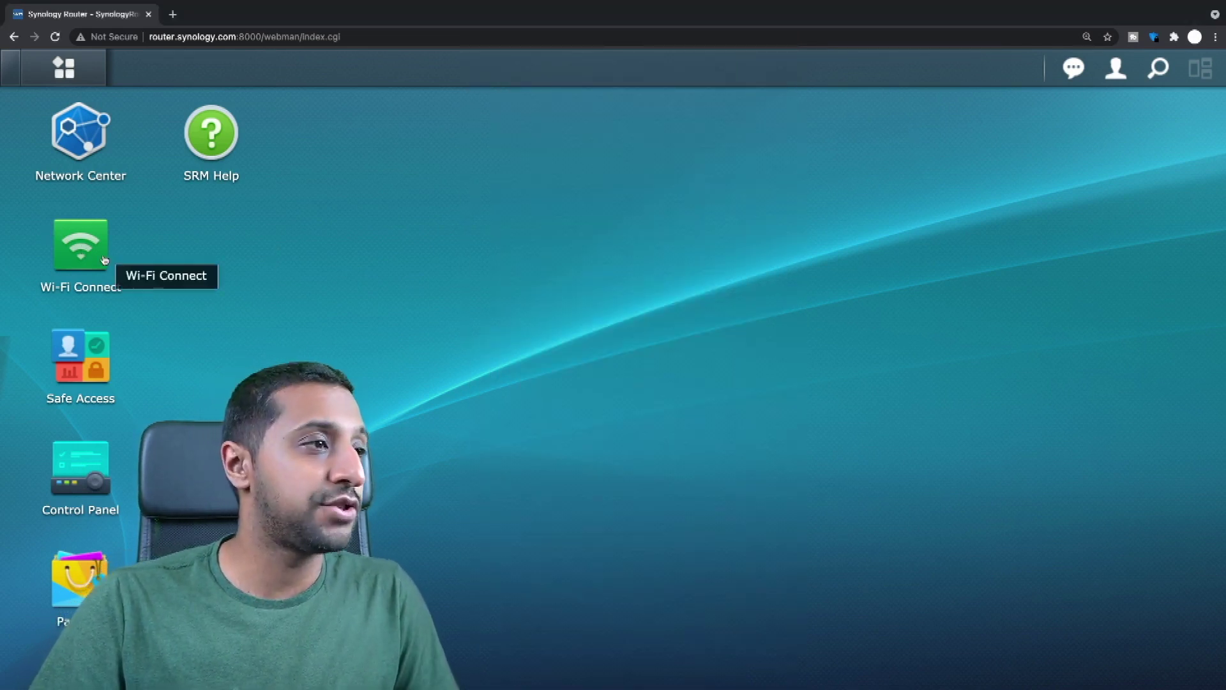
# In Wi-Fi Connect's Wi-Fi Point list, select MR2200AC-08C13S and bring up its performance test.
pyautogui.click(92, 258)
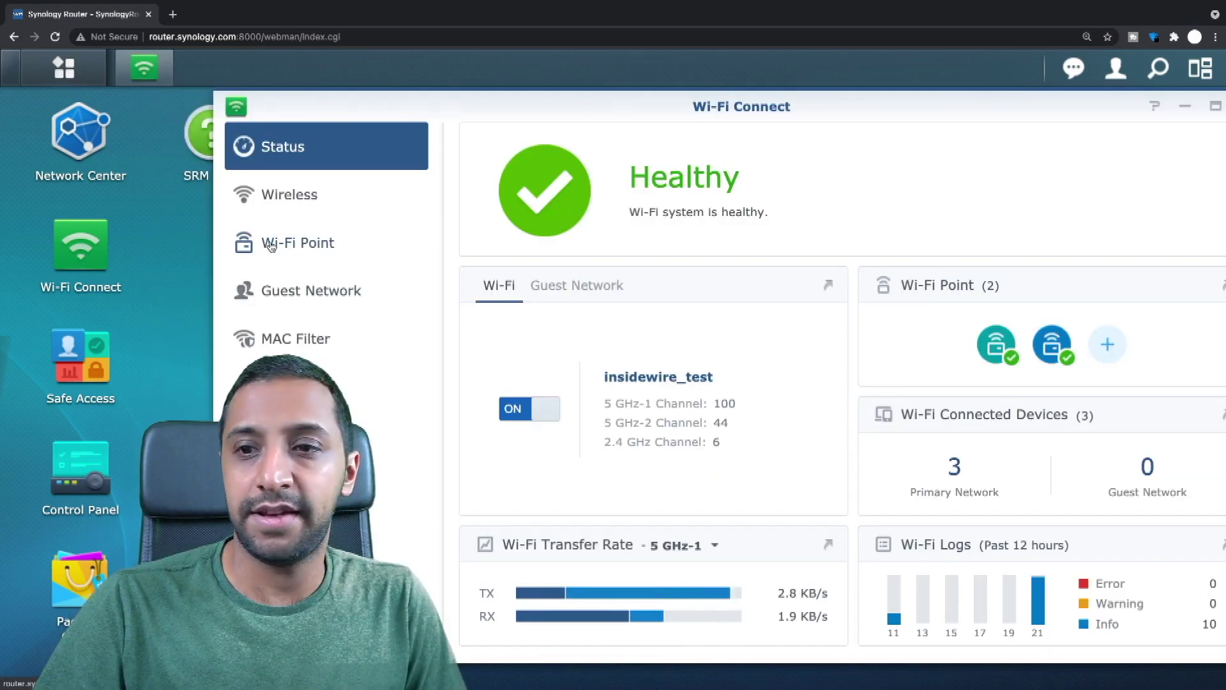
pyautogui.click(273, 242)
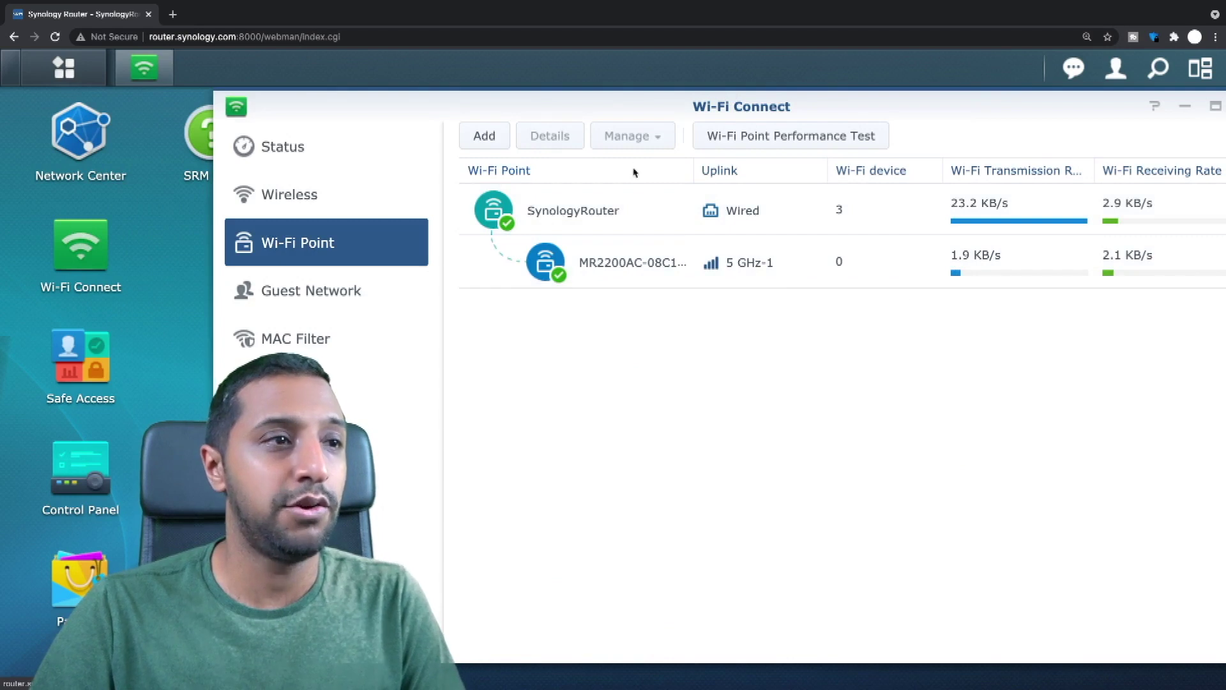
pyautogui.moveTo(904, 114); pyautogui.dragTo(853, 116)
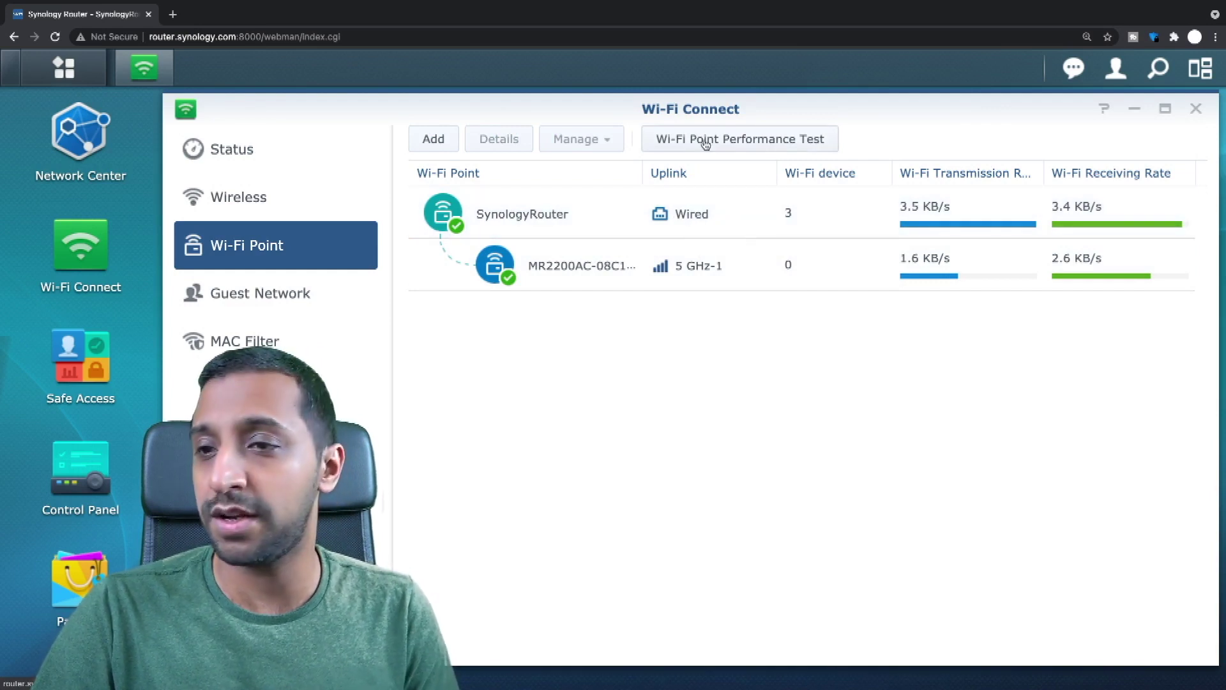
pyautogui.click(696, 226)
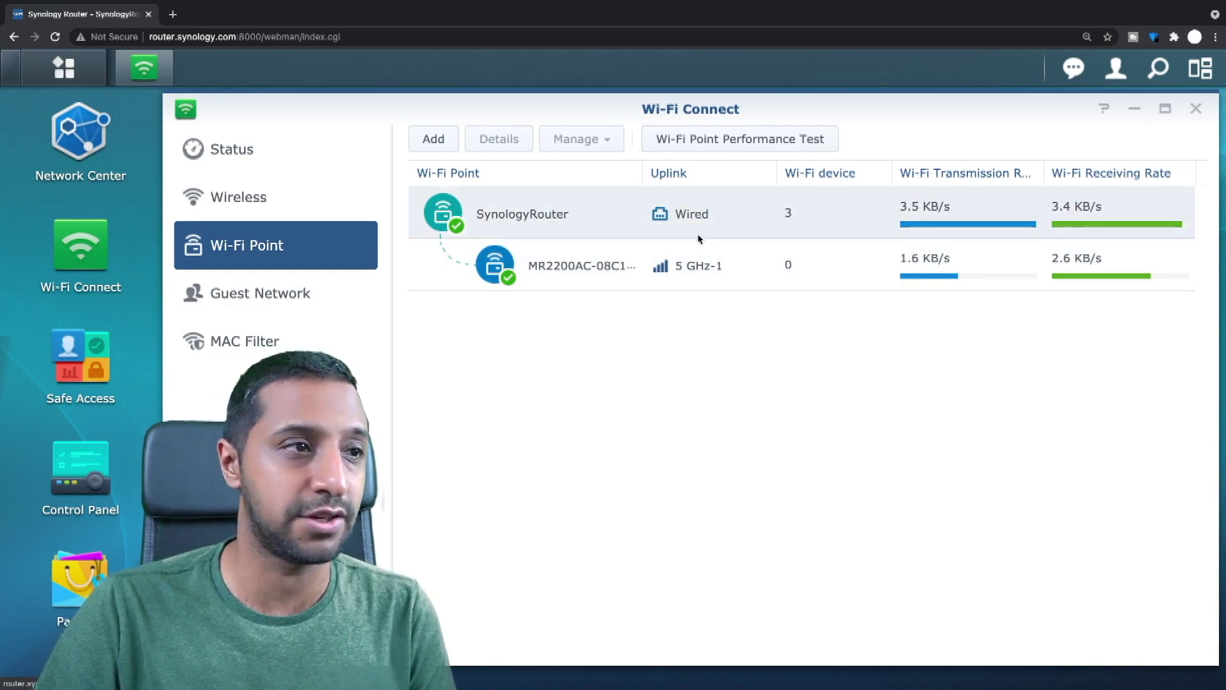
pyautogui.click(717, 278)
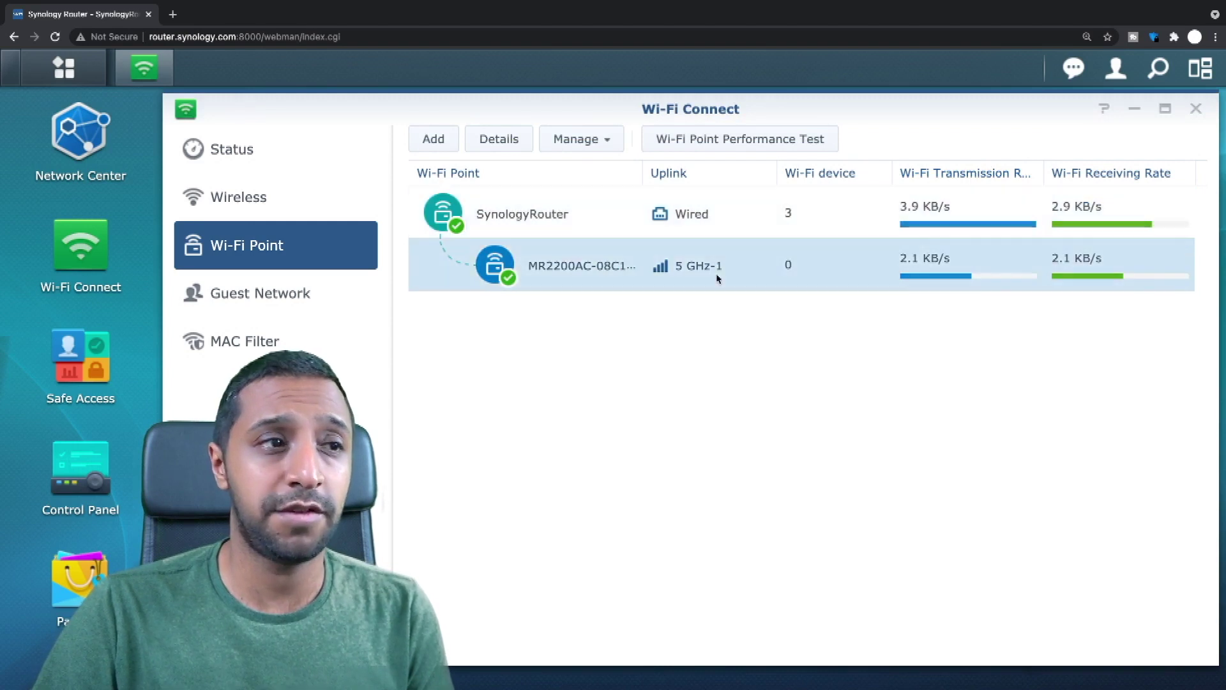
pyautogui.click(764, 149)
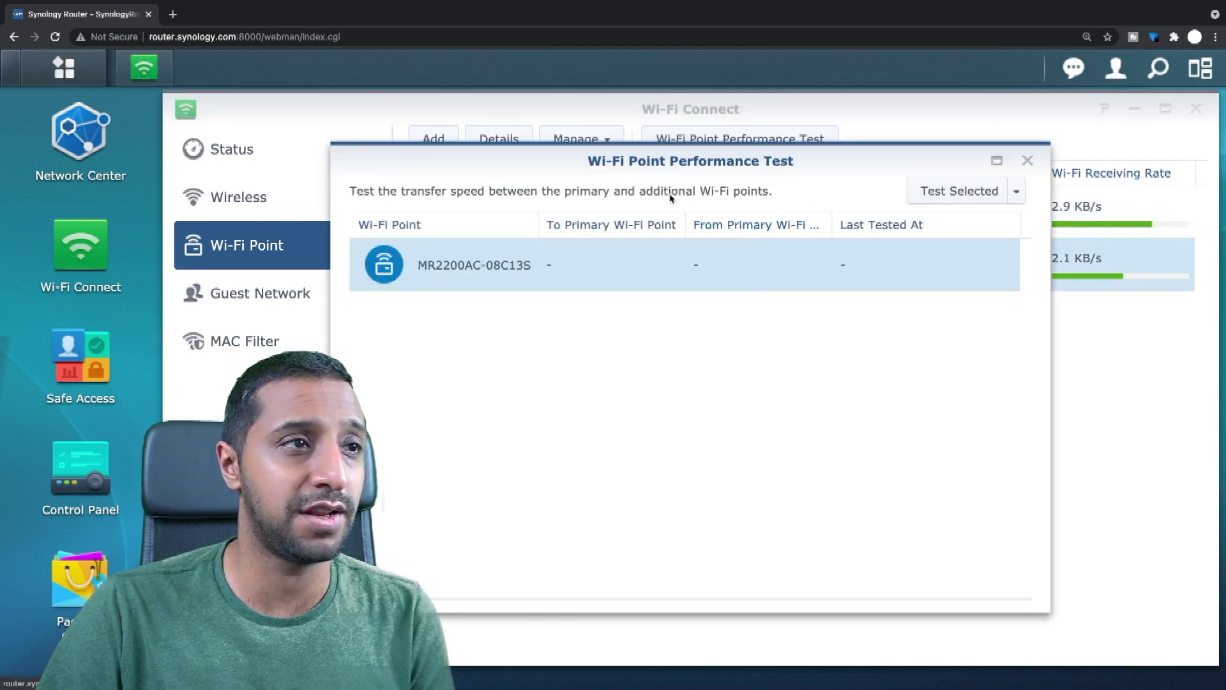
# Test MR2200AC-08C13S, getting 230.03 Mbps to and 152.22 Mbps from the primary point.
pyautogui.click(945, 195)
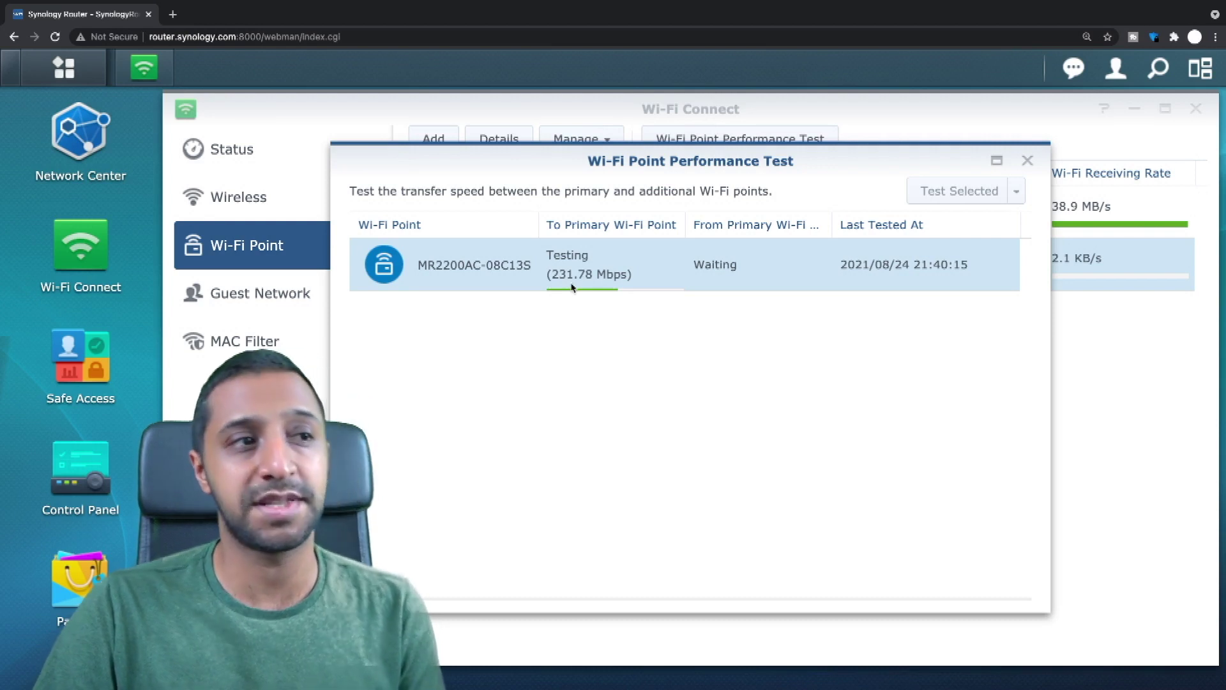
pyautogui.moveTo(820, 161); pyautogui.dragTo(897, 162)
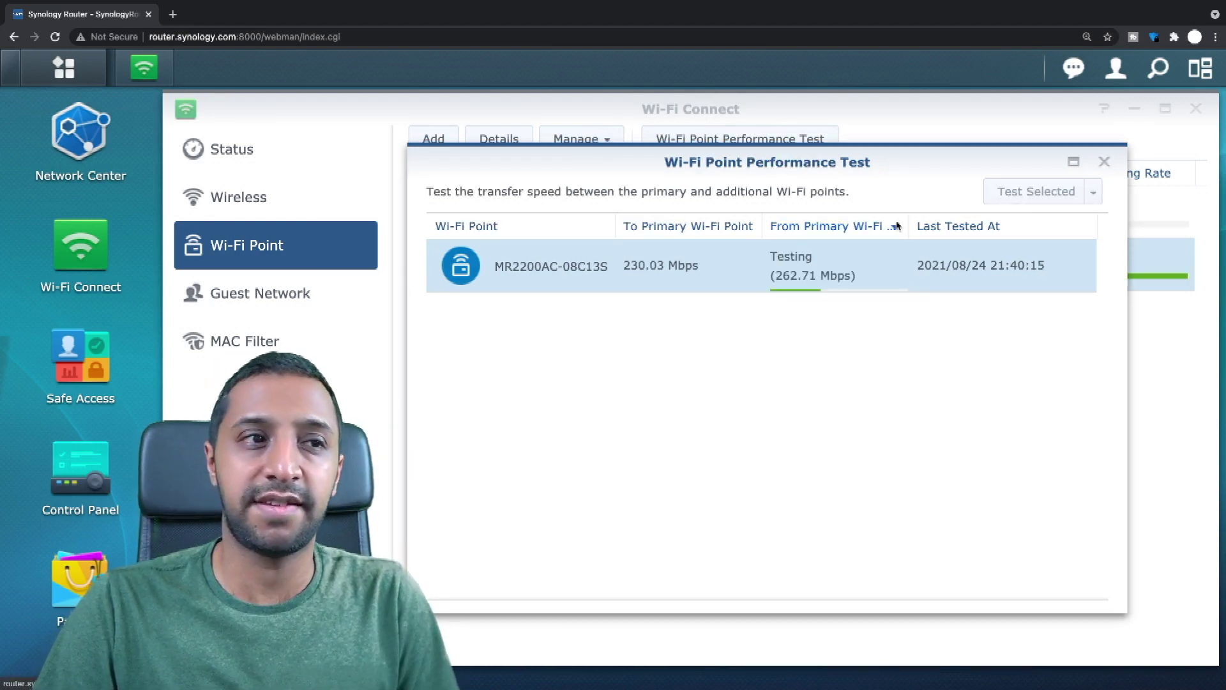
pyautogui.moveTo(786, 265)
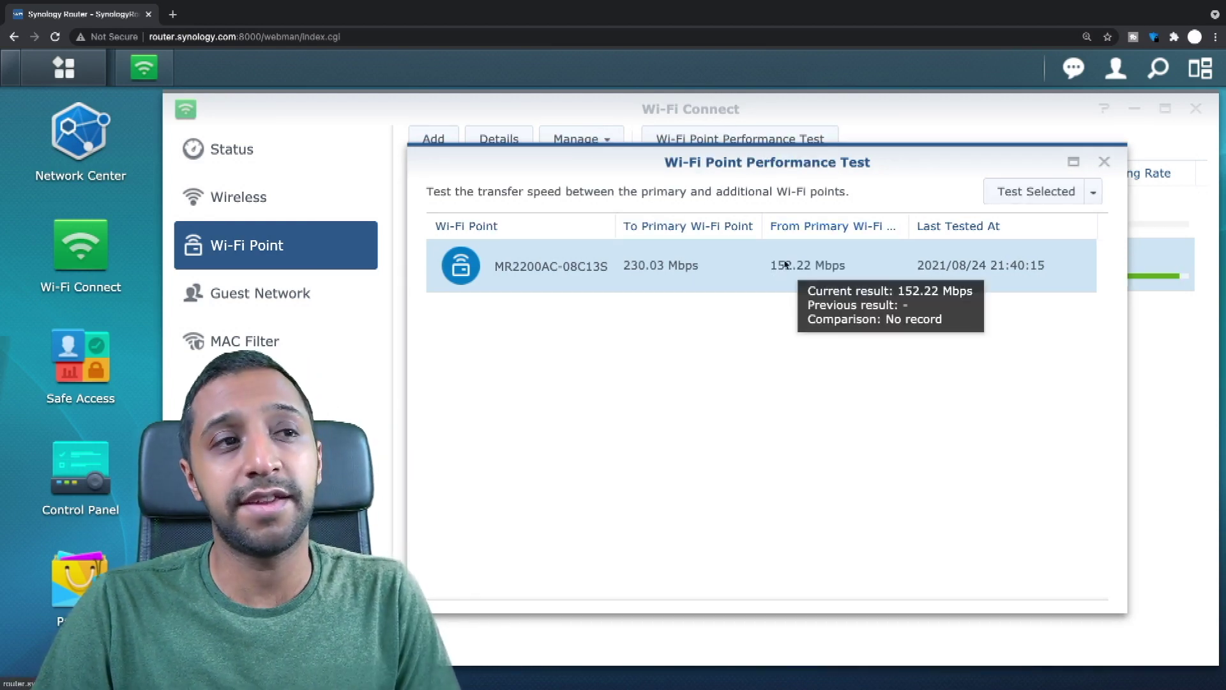